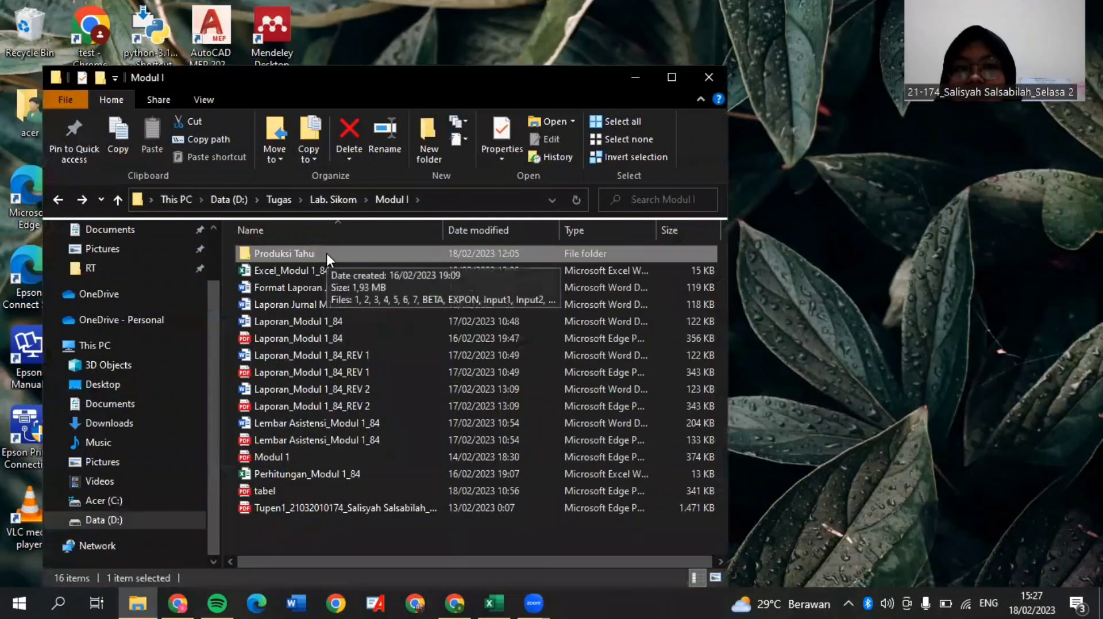
Step: Switch to the Excel_Modul 1_84 workbook and review the activities from perendaman kedelai to pengasaman kedelai in A4:A8
click(635, 81)
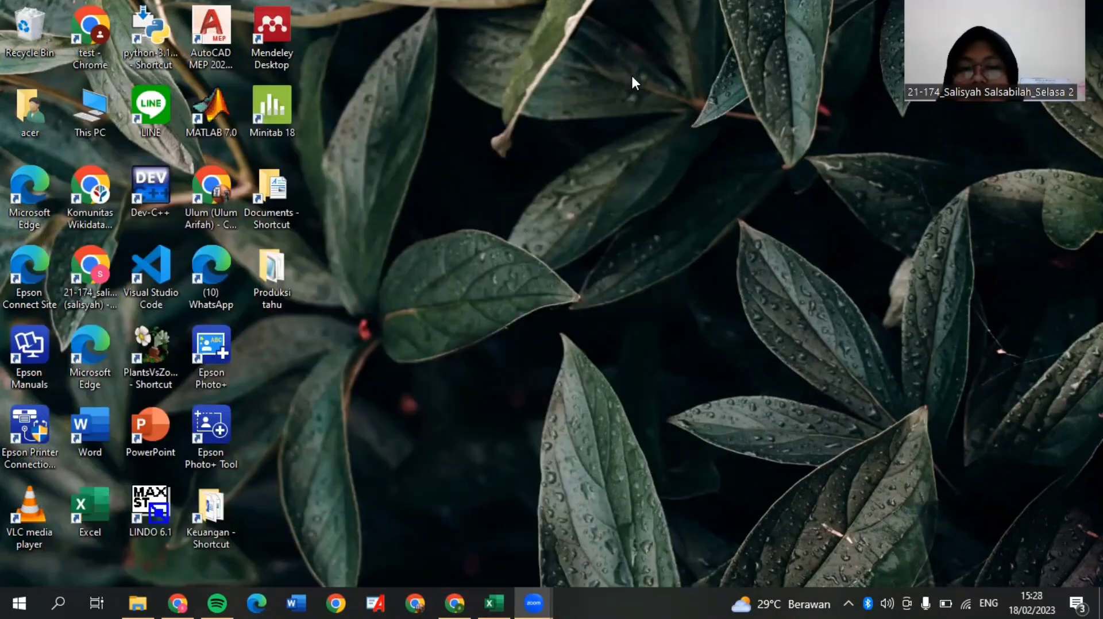
click(506, 594)
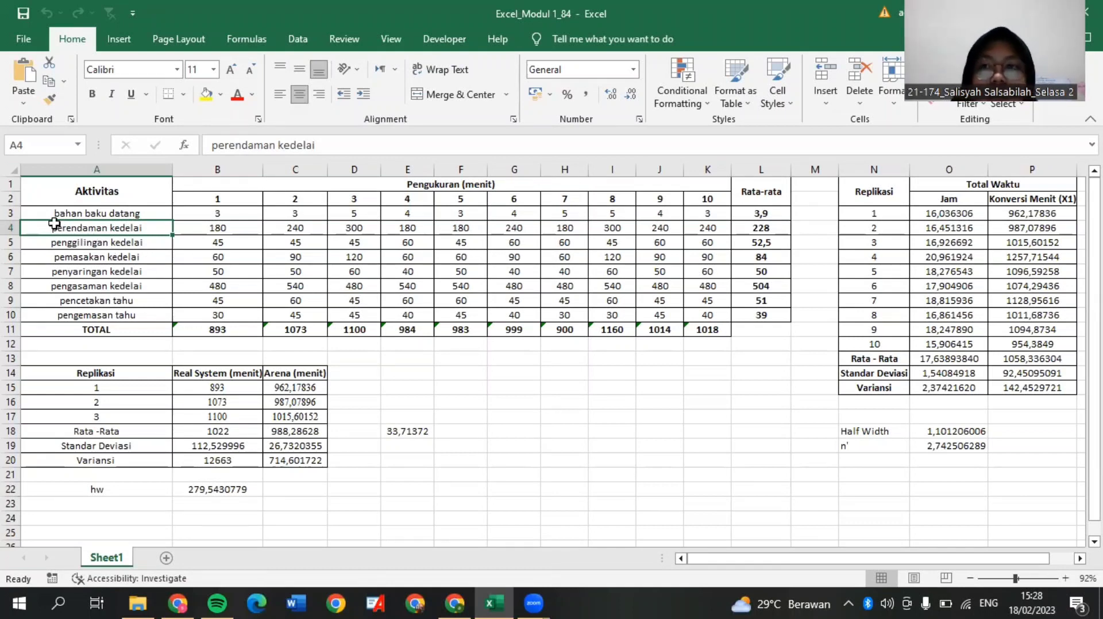
drag(137, 232, 155, 294)
click(597, 350)
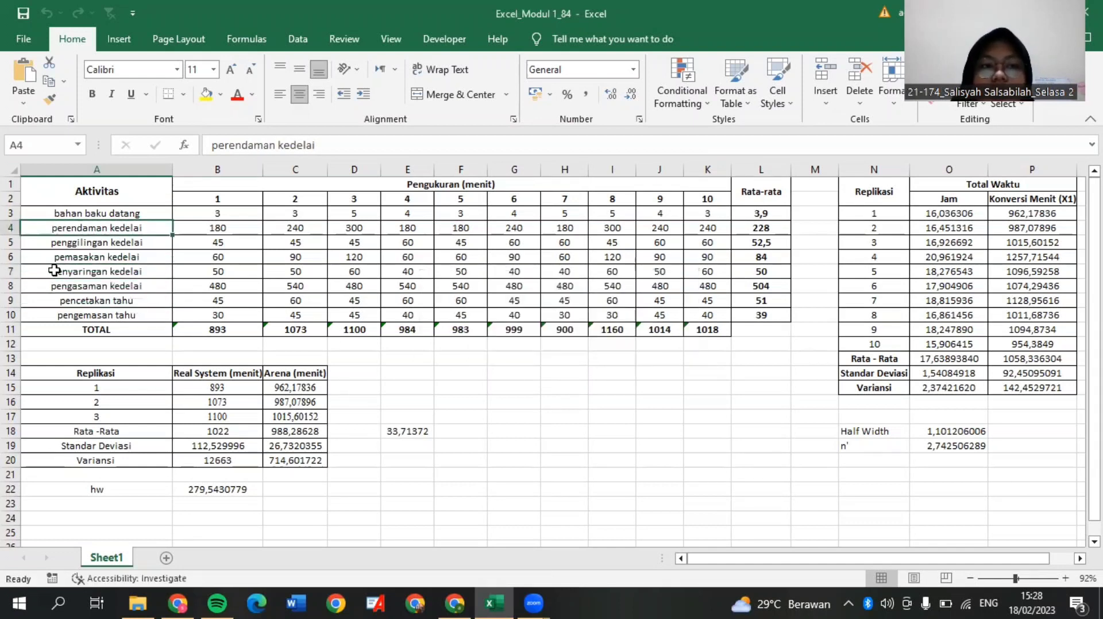
click(81, 294)
drag(87, 229, 91, 286)
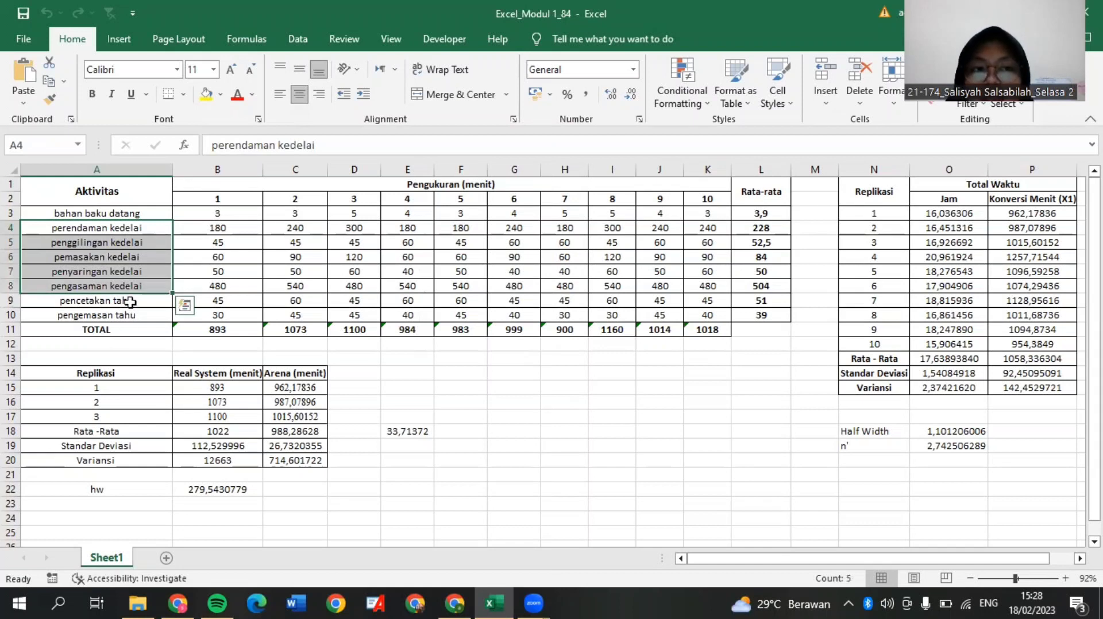
click(550, 391)
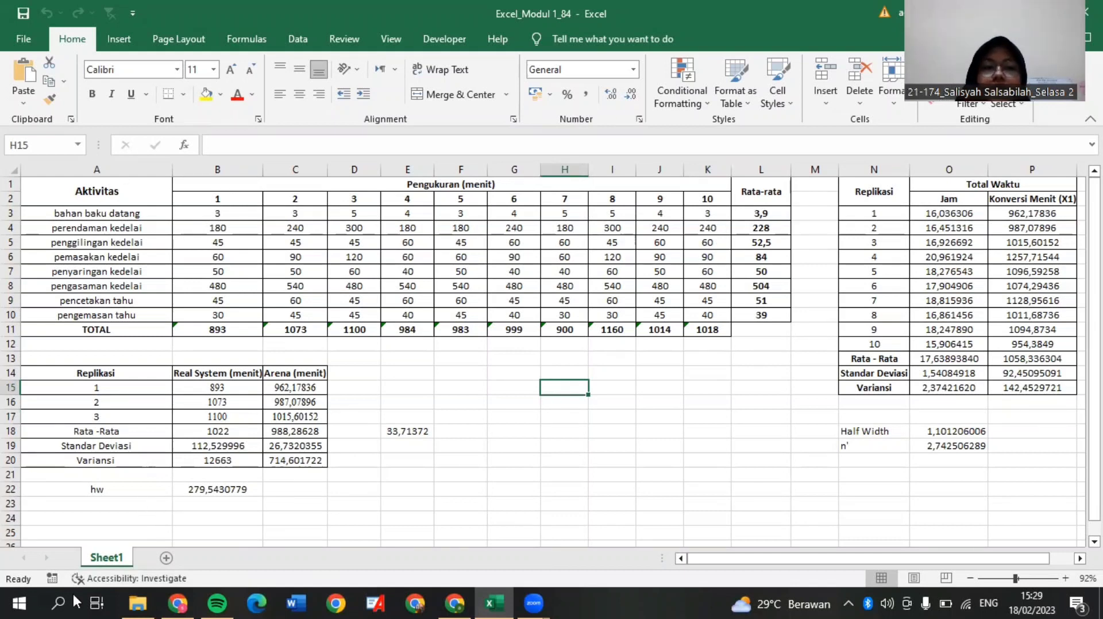
click(46, 594)
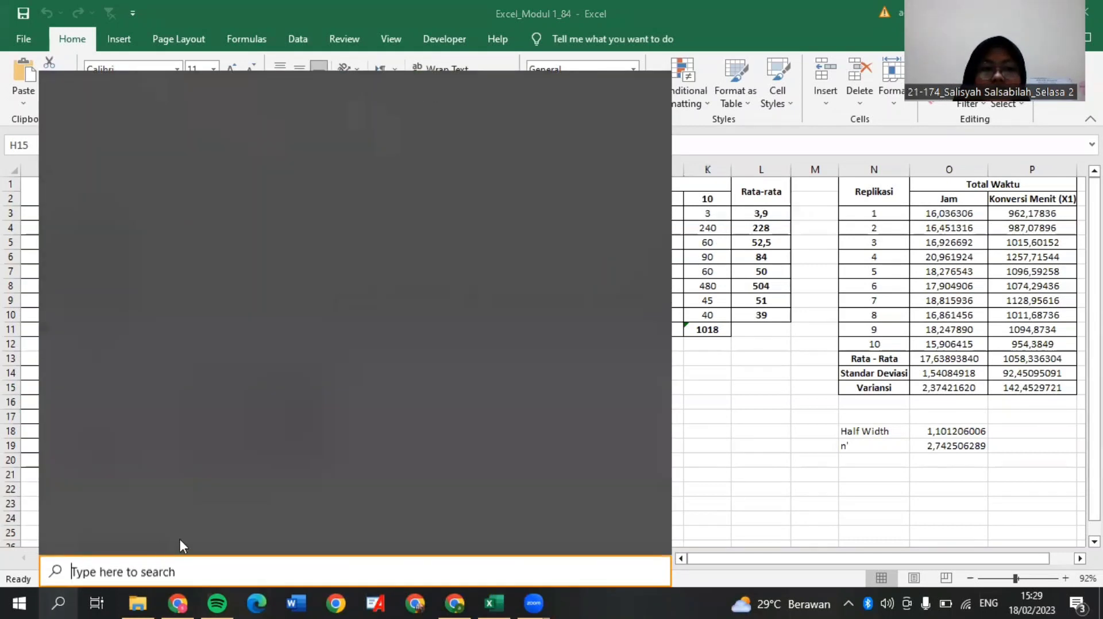
text(note)
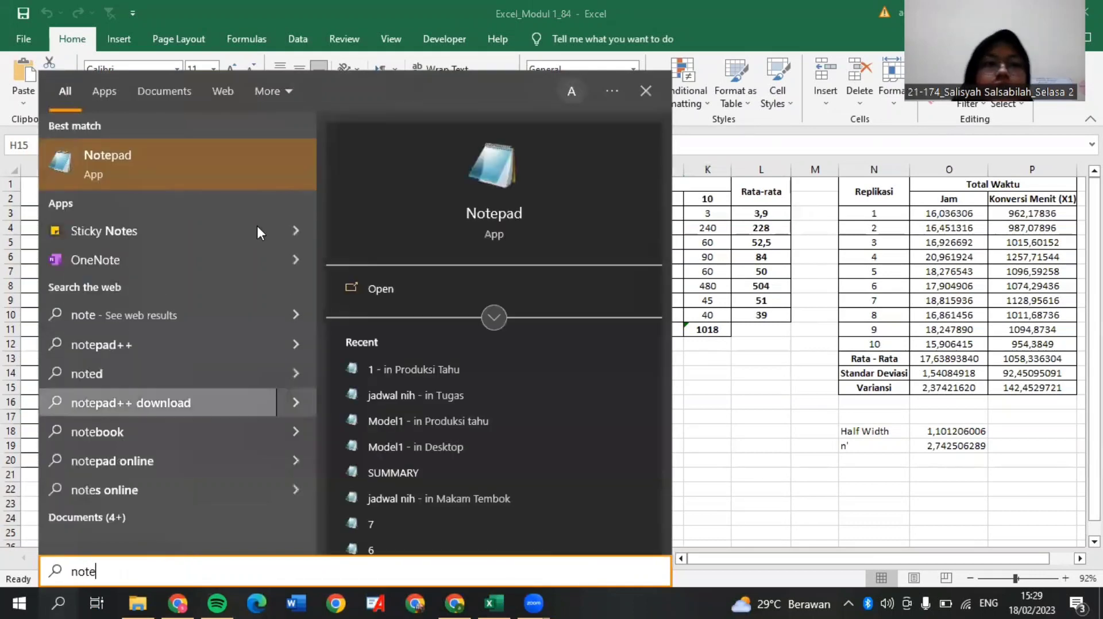
click(136, 168)
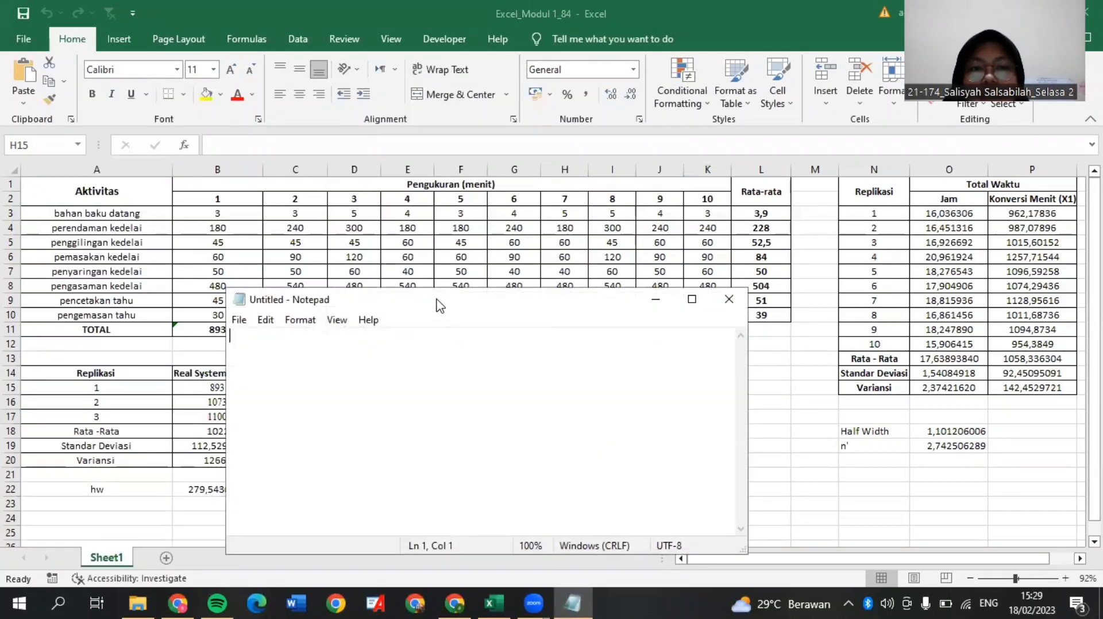
drag(459, 304, 519, 307)
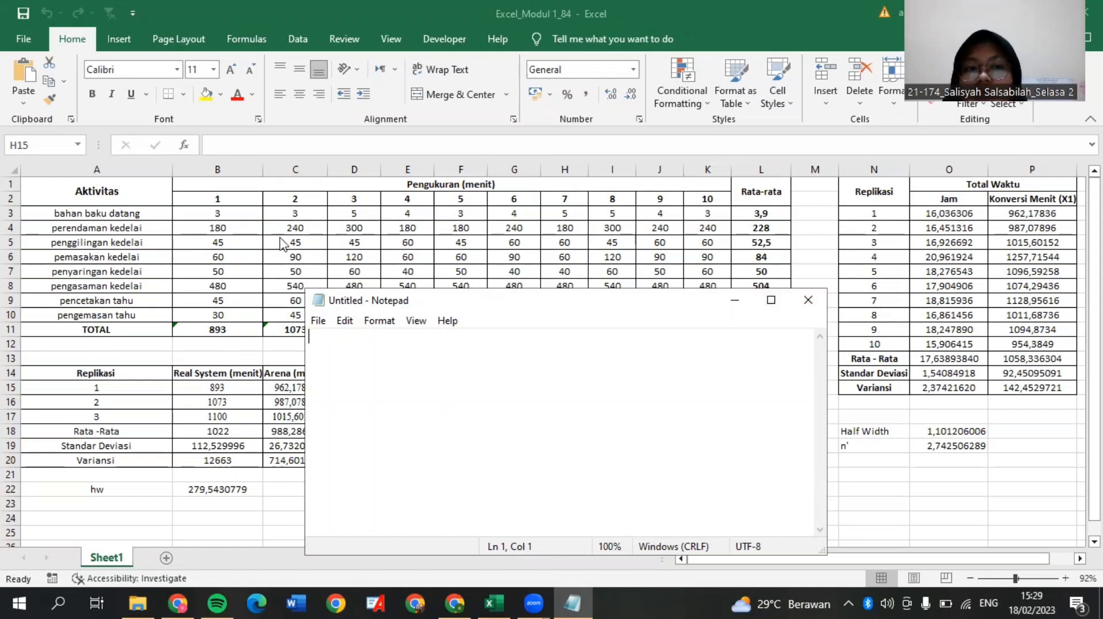
click(807, 300)
Step: View text file 1 from the Produksi Tahu folder alongside the activity table in the workbook, then close it
click(137, 603)
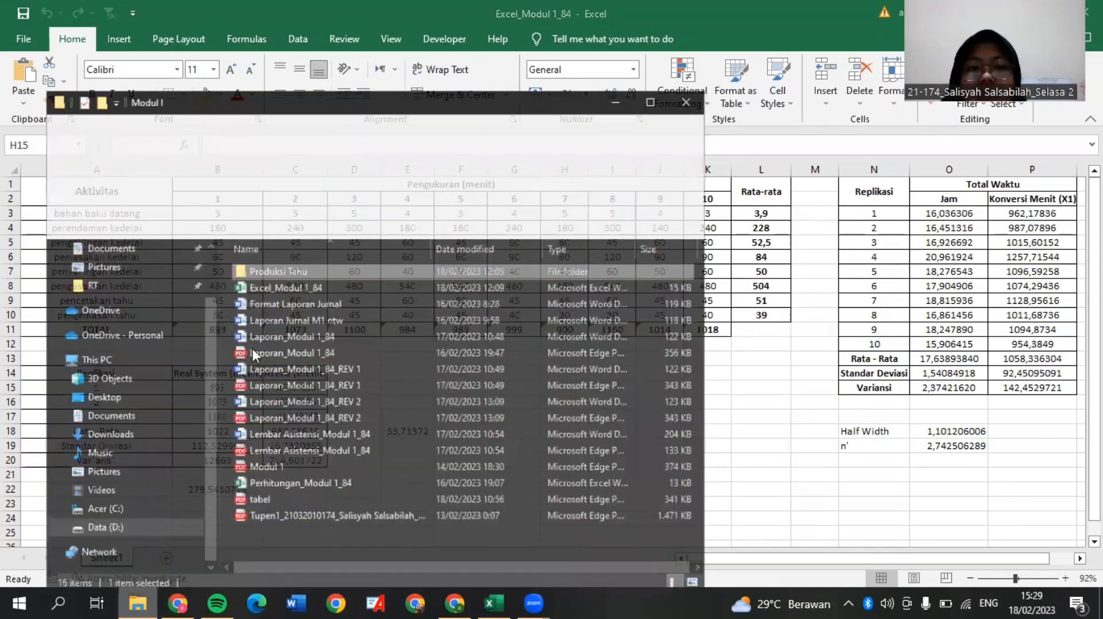
double_click(299, 256)
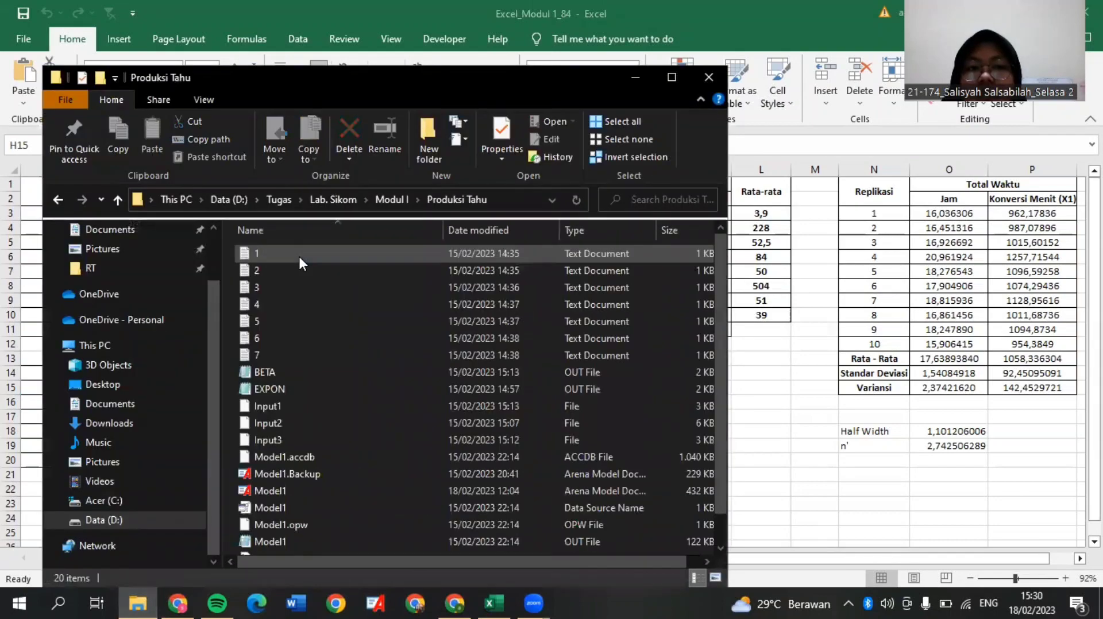
click(635, 77)
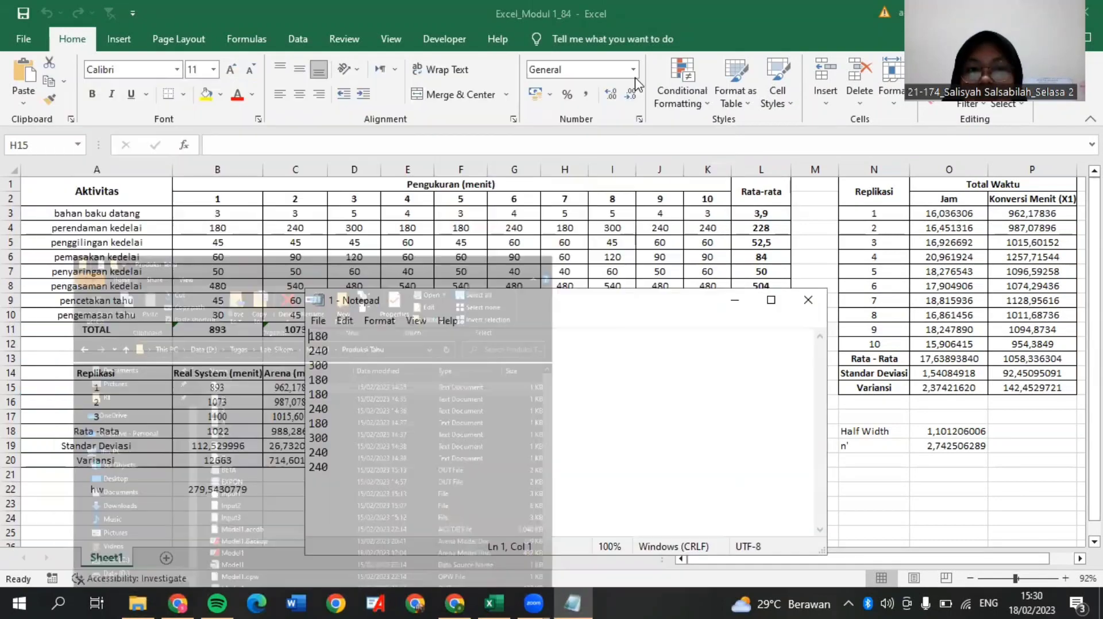
drag(512, 305, 485, 292)
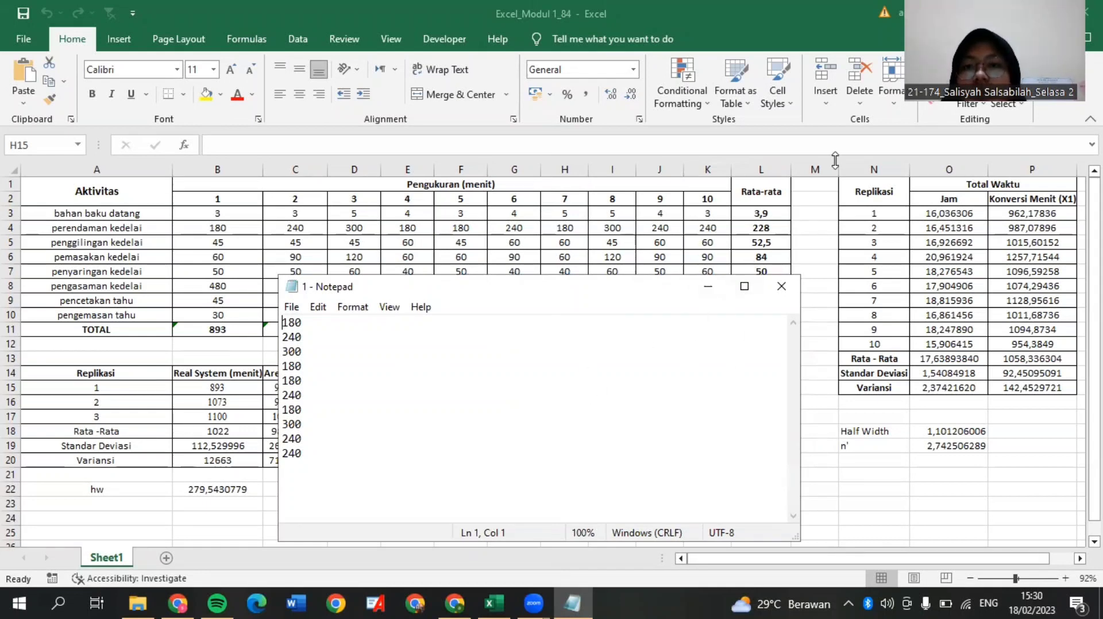
click(878, 83)
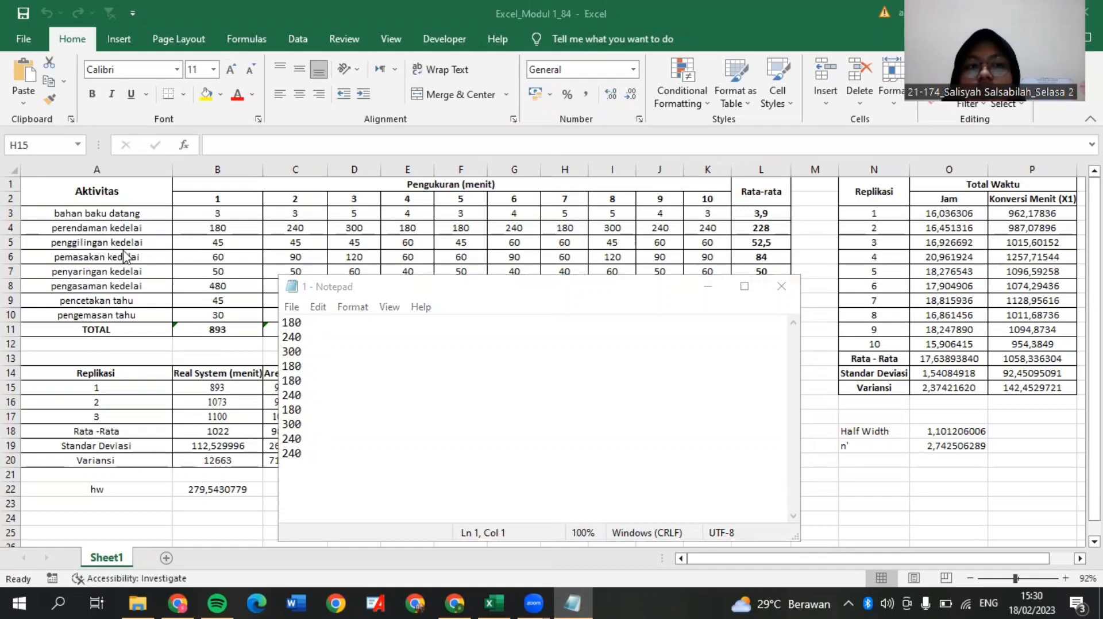
click(781, 286)
Step: Review the list of text files 1 to 7 in the Produksi Tahu folder and close the folder window
click(138, 602)
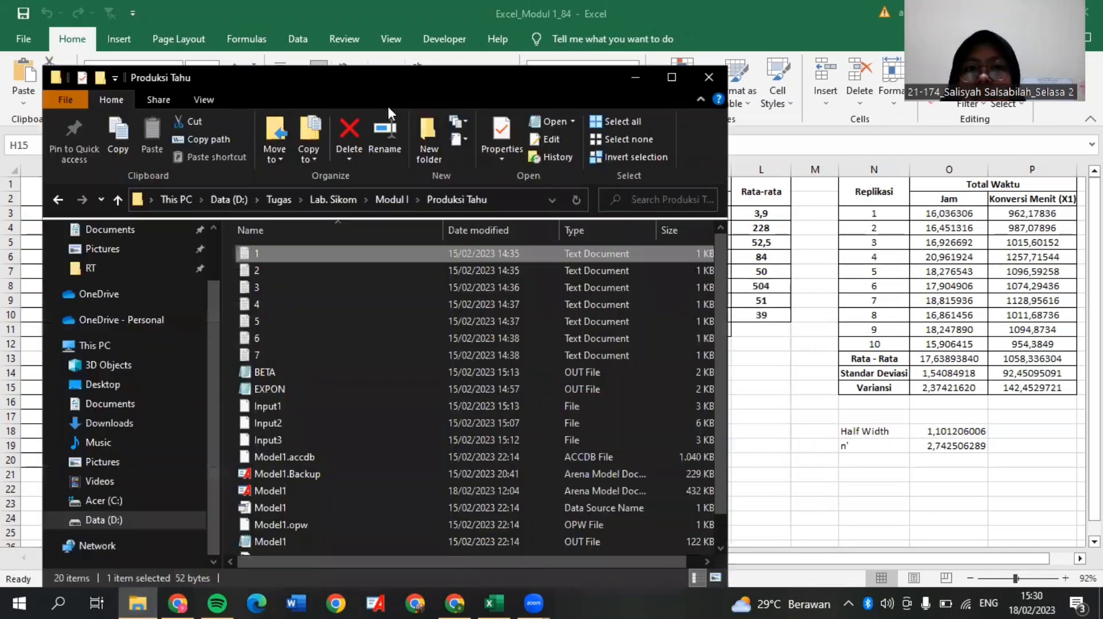
drag(586, 86, 781, 95)
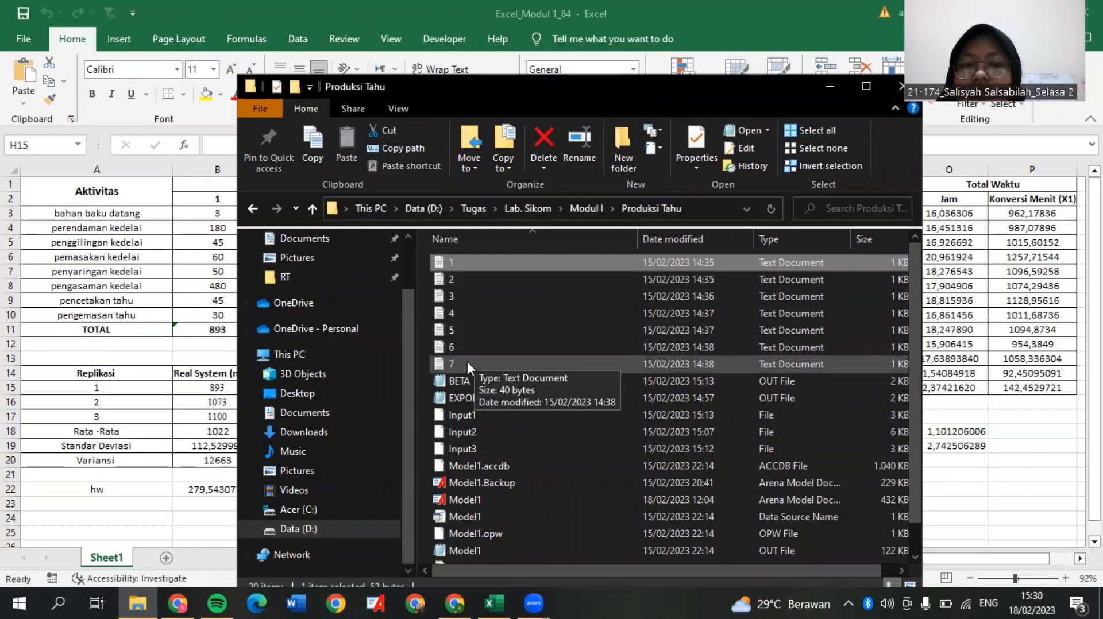
click(901, 87)
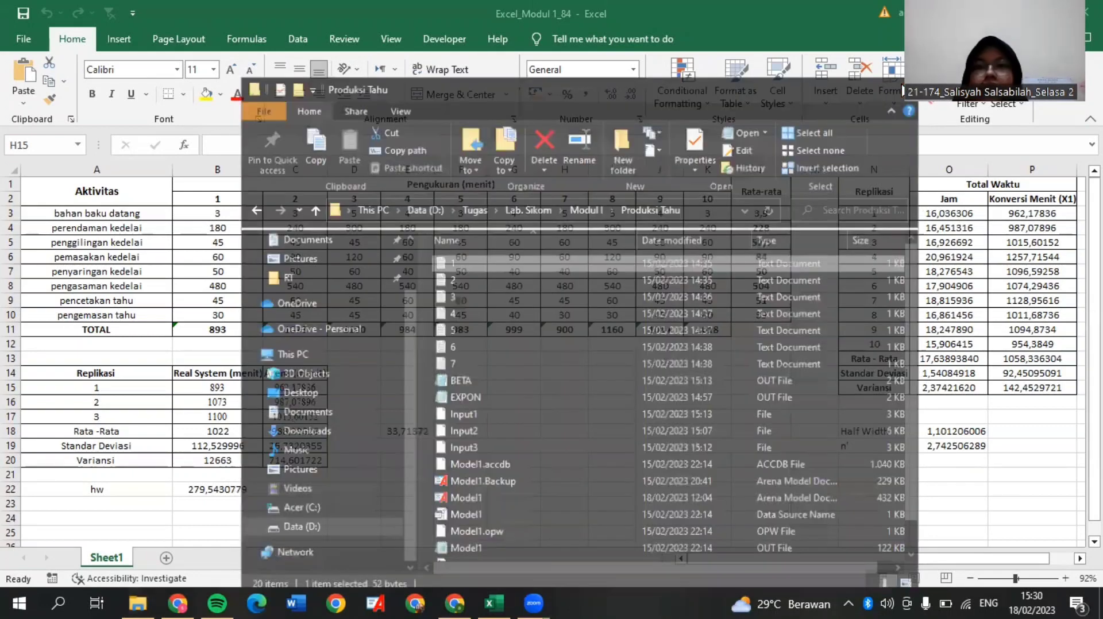
Step: Launch Arena with a new blank model and show the Project Bar
click(373, 603)
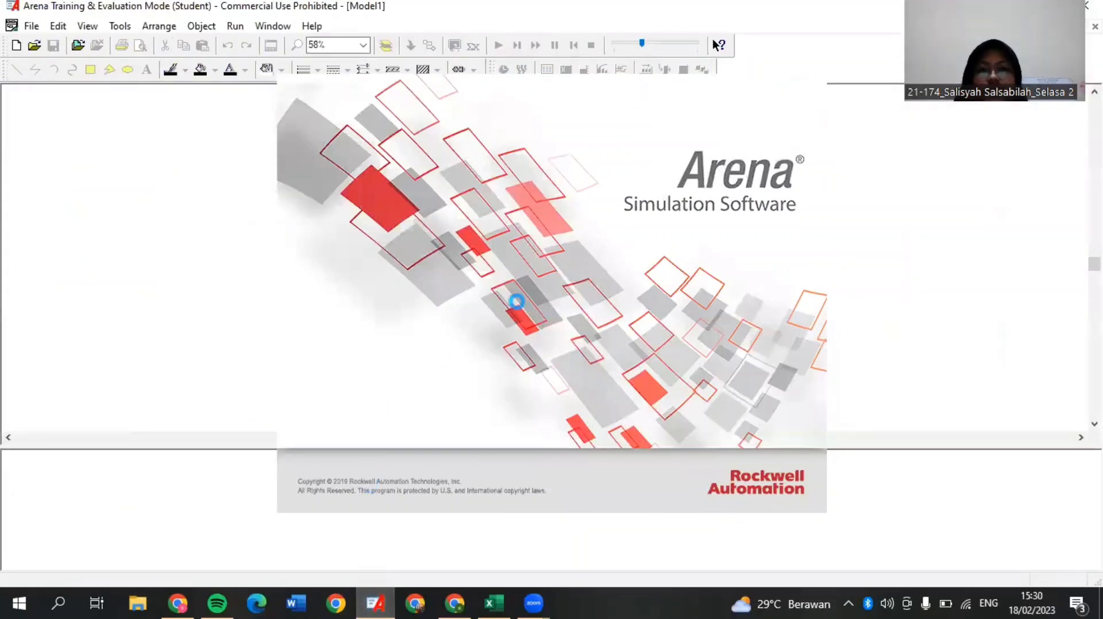
click(661, 388)
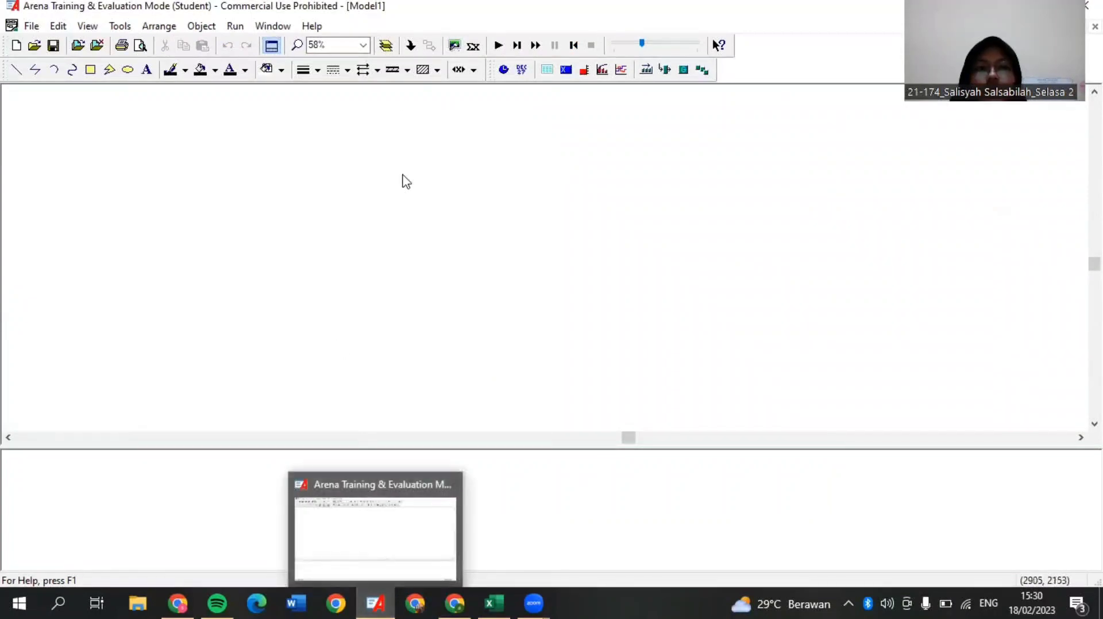
click(88, 27)
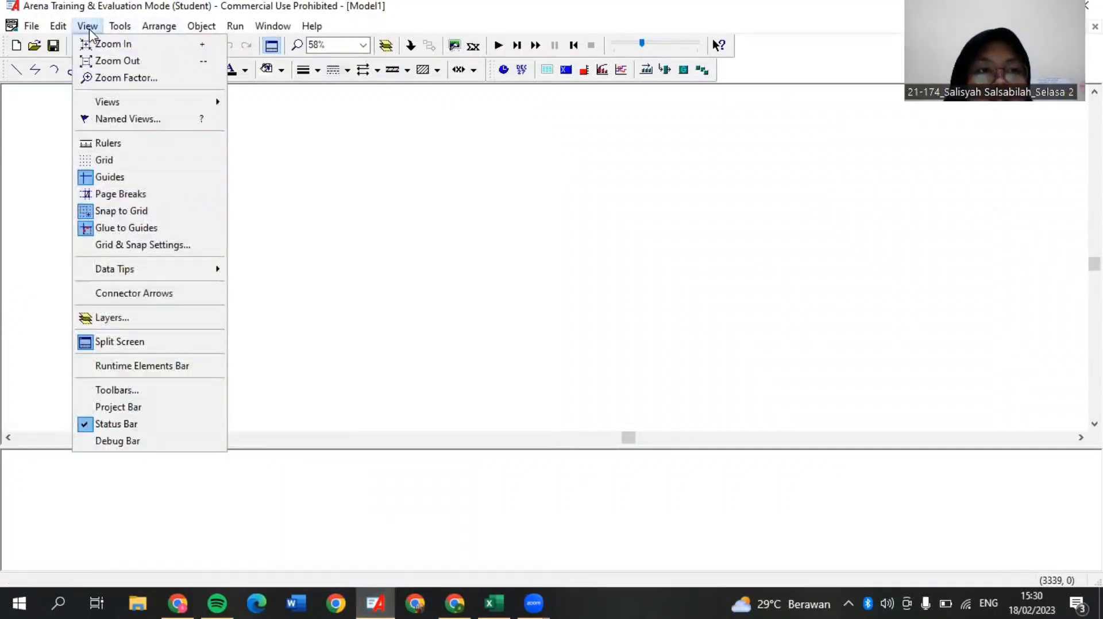
click(120, 401)
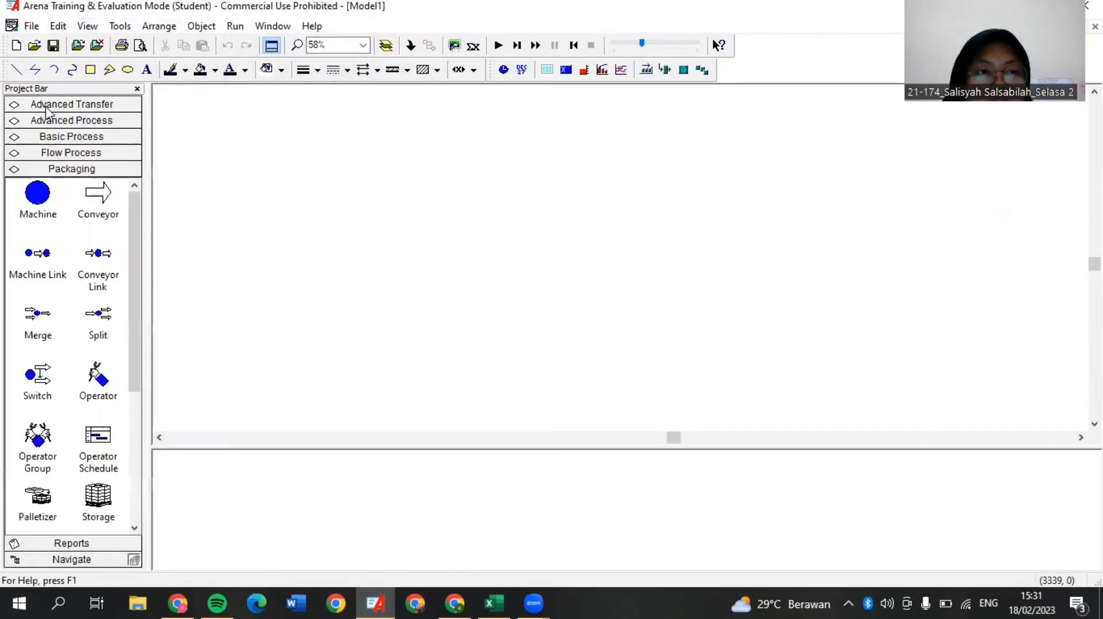
Step: Start the flowchart's first row with connected Create, Assign and Station modules
click(77, 139)
drag(40, 164, 172, 123)
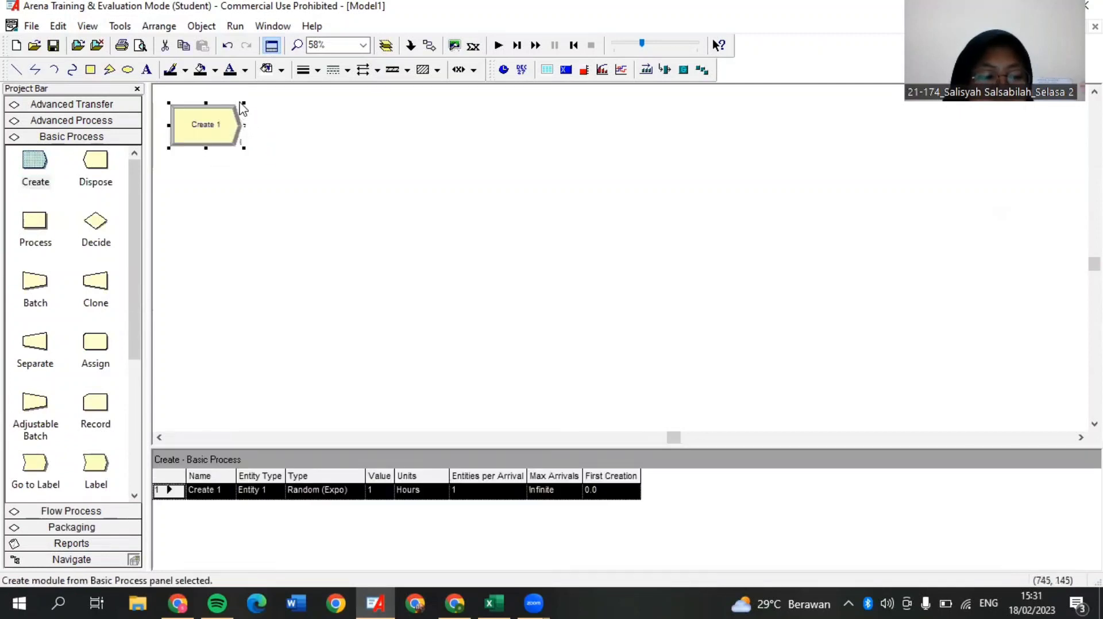
drag(102, 346, 262, 122)
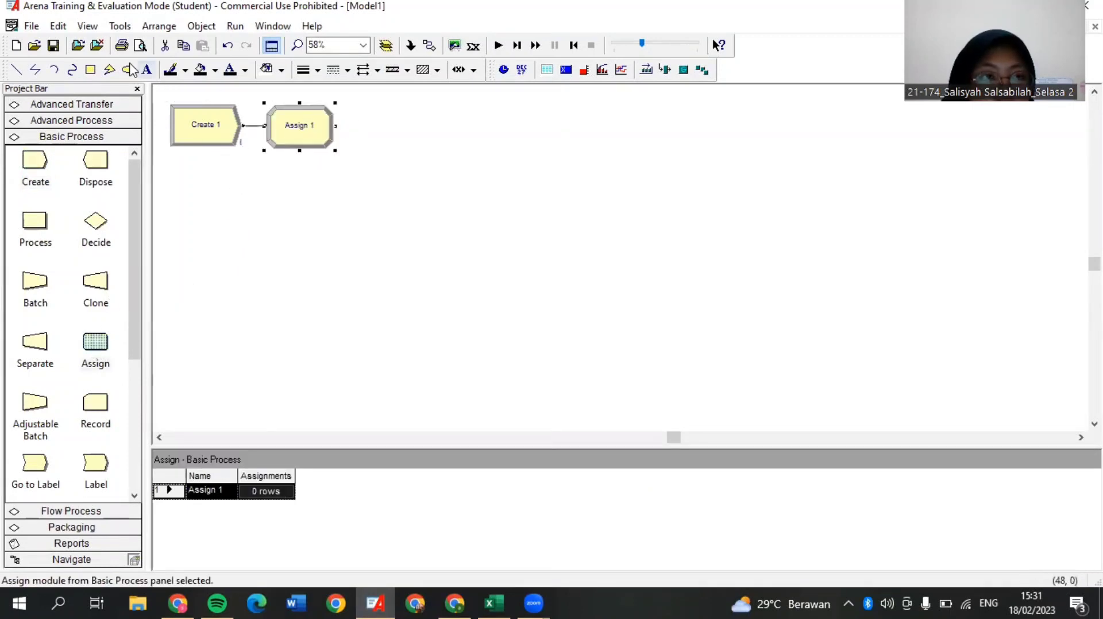
click(90, 105)
drag(24, 241, 395, 142)
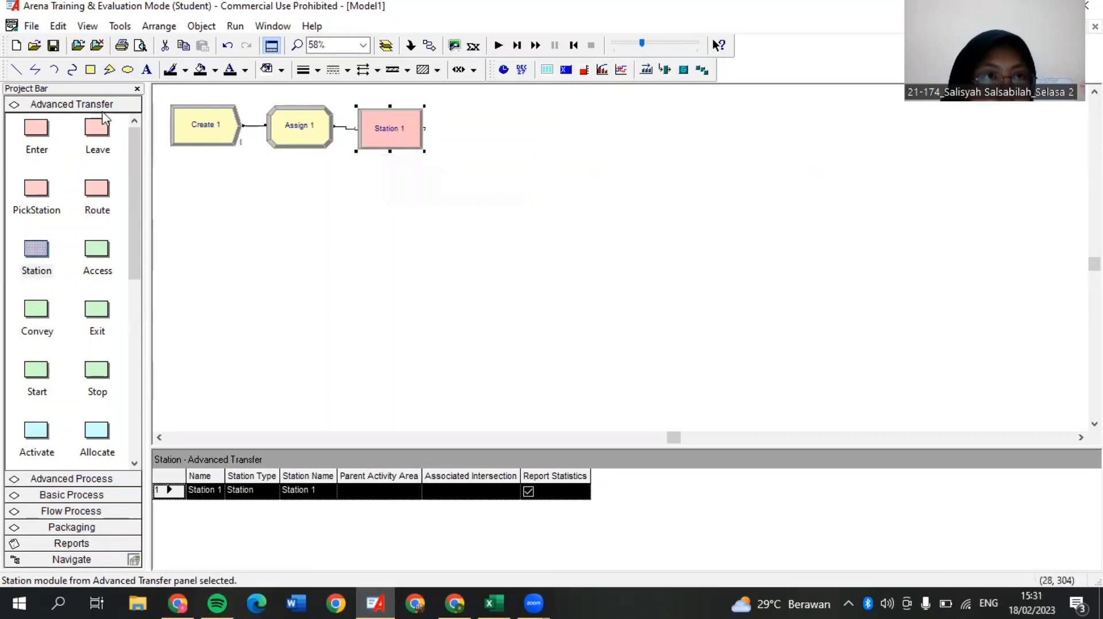
Step: Add five connected Process modules after the Station module and align them in the first row
click(80, 495)
drag(33, 244, 384, 140)
click(483, 135)
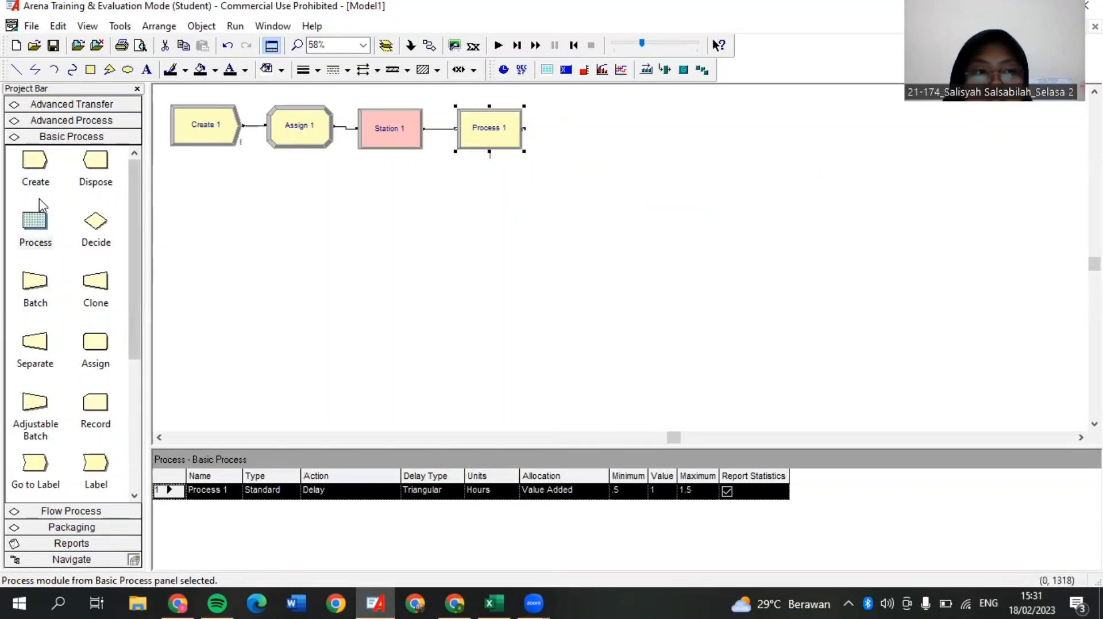
drag(35, 223, 653, 139)
drag(136, 213, 786, 138)
click(684, 139)
drag(697, 148, 697, 142)
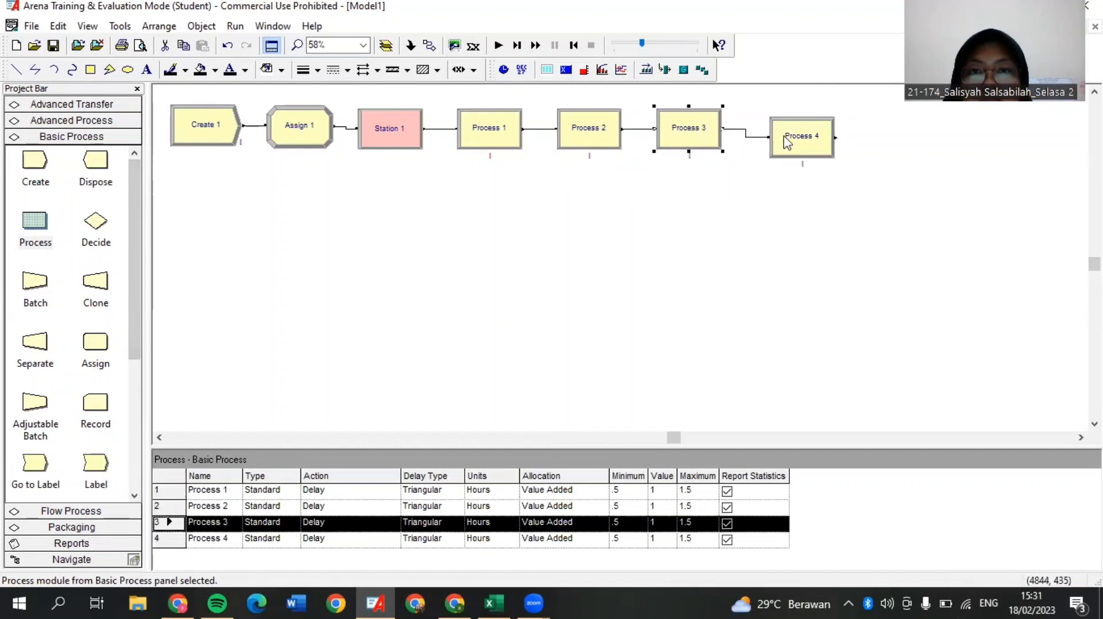
click(797, 137)
drag(798, 137, 797, 131)
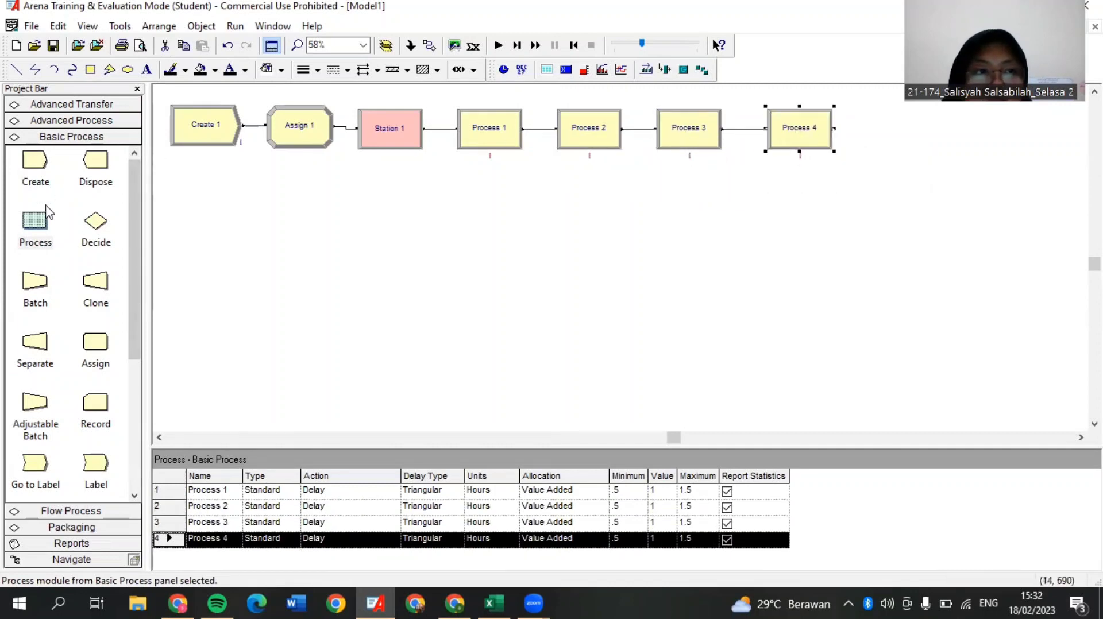
click(868, 137)
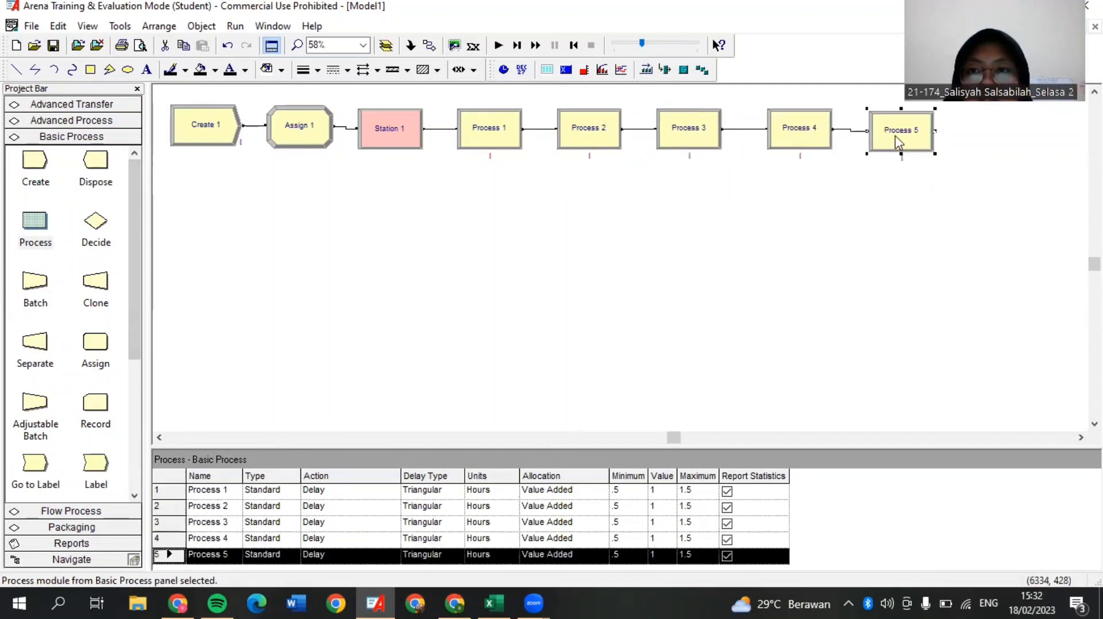
drag(900, 138, 904, 135)
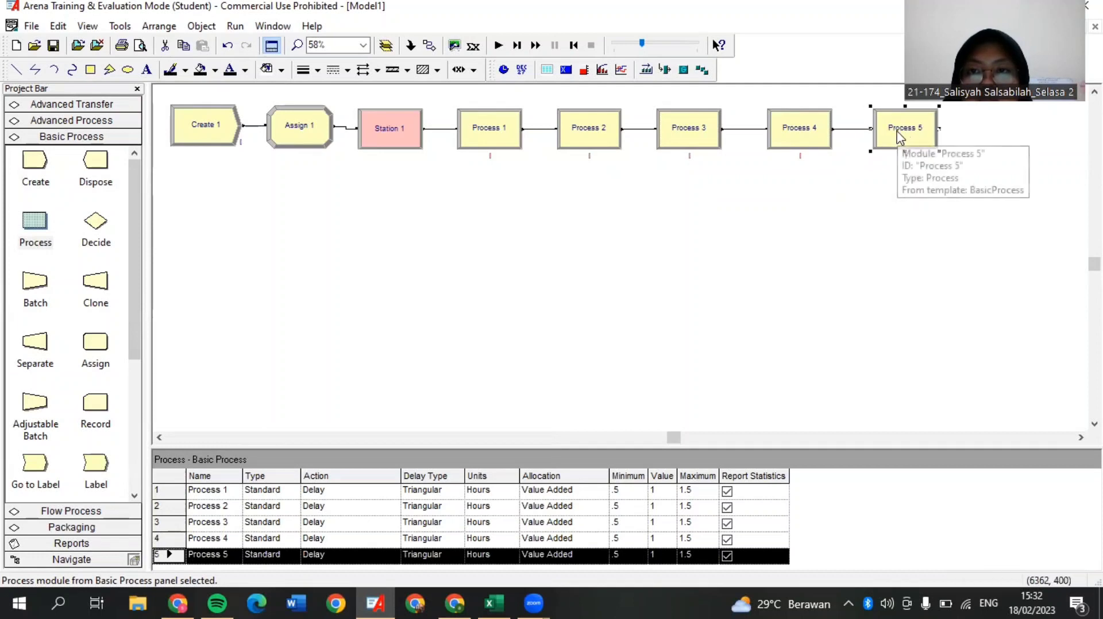
Step: Begin a second row with a Route module connected from the fifth Process, and place another Station module beside it
click(89, 105)
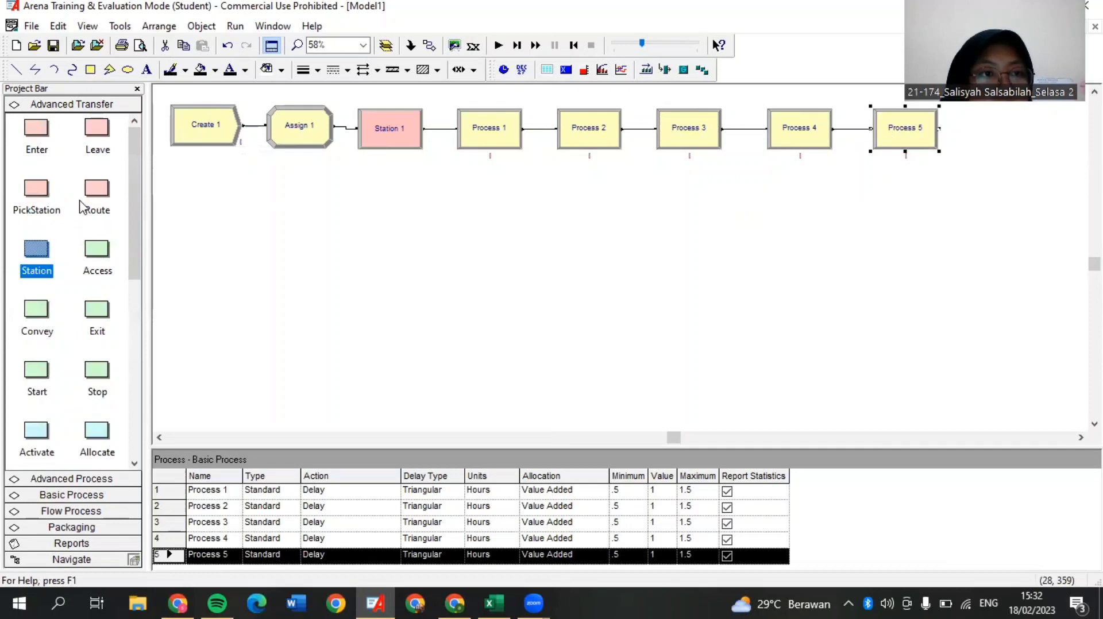
drag(96, 189, 171, 201)
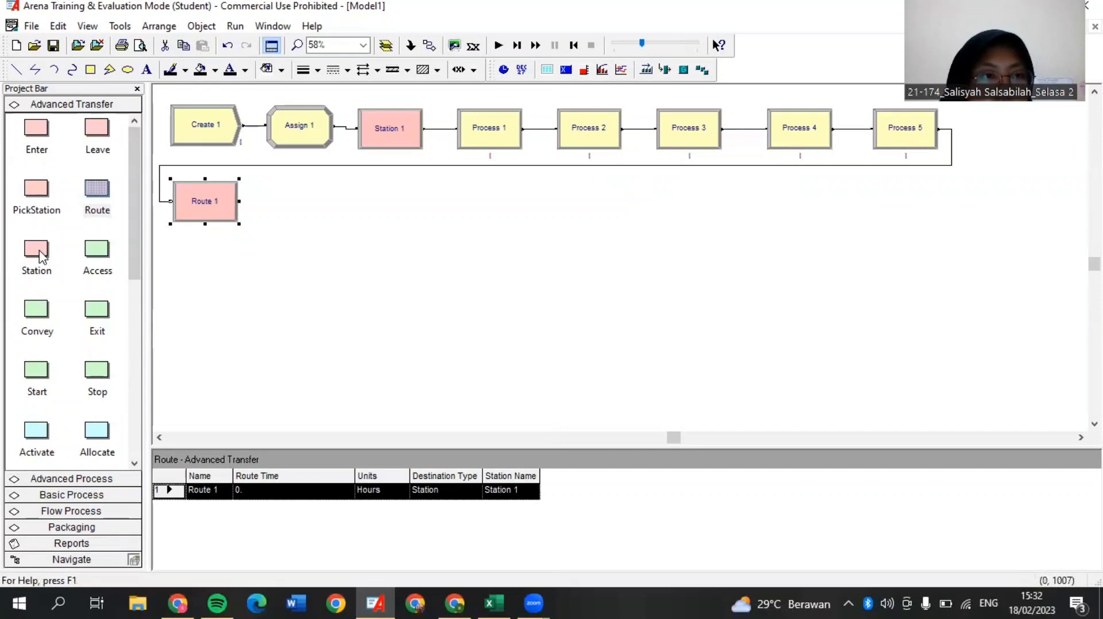
drag(35, 257, 265, 201)
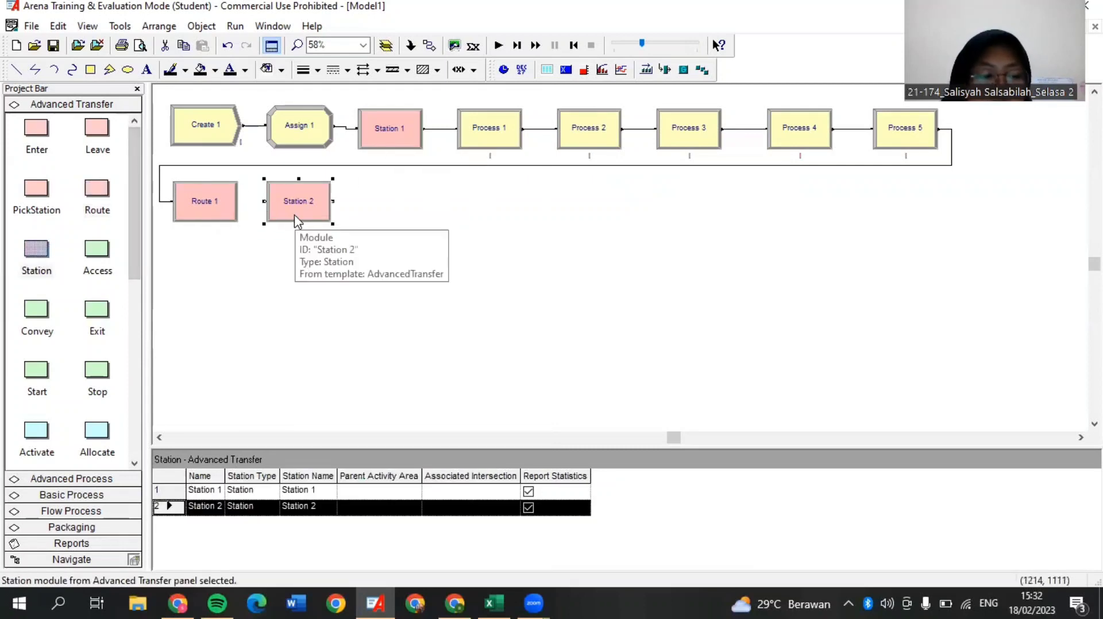
Step: Add two connected Process modules after the second Station module in the second row
click(66, 494)
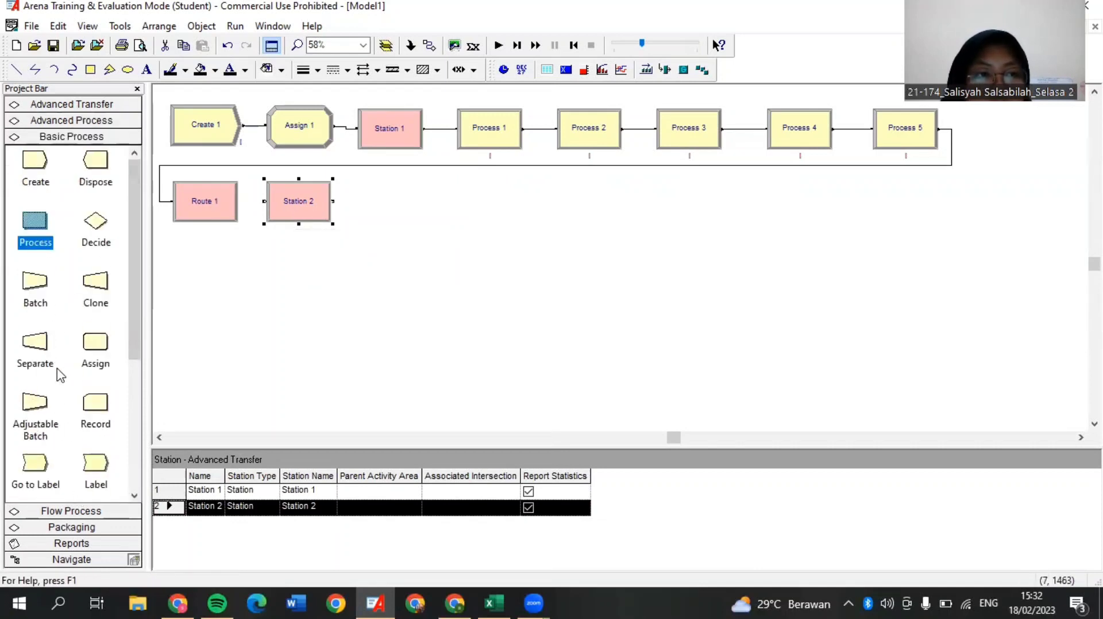
drag(35, 227, 356, 202)
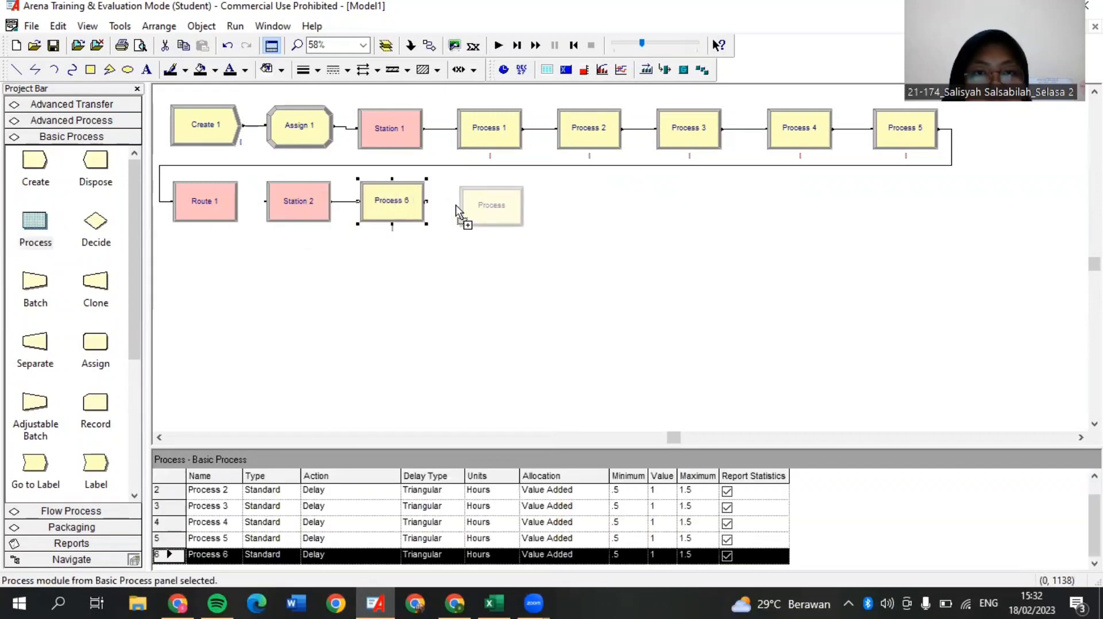
click(456, 201)
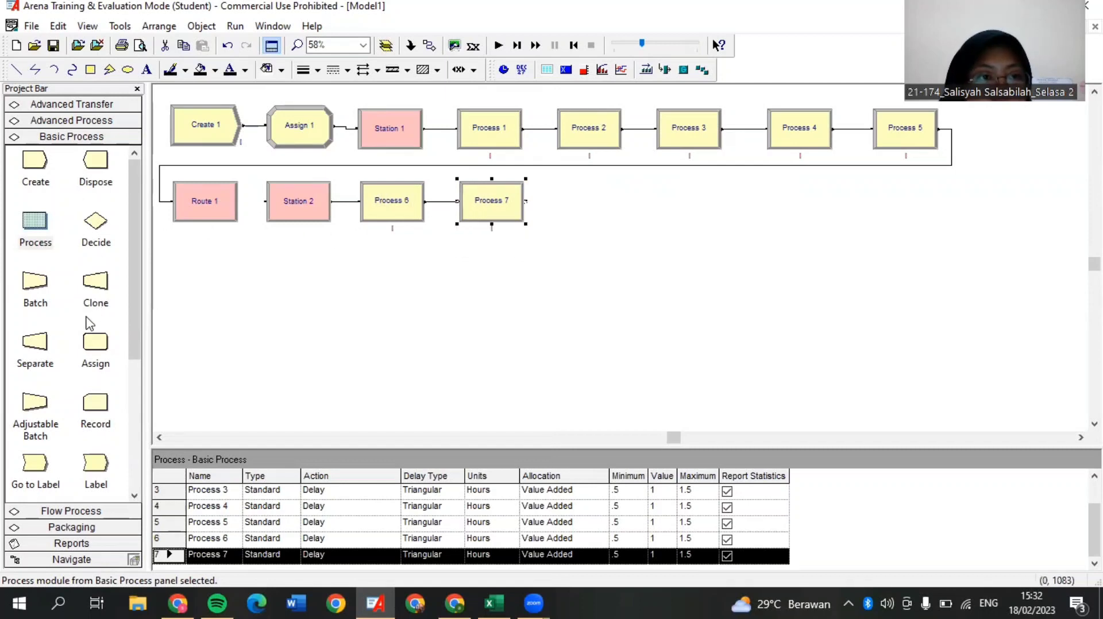
Step: Complete the second row with connected Assign, Record and Dispose modules after the seventh Process, spacing them along the row
drag(95, 342, 545, 200)
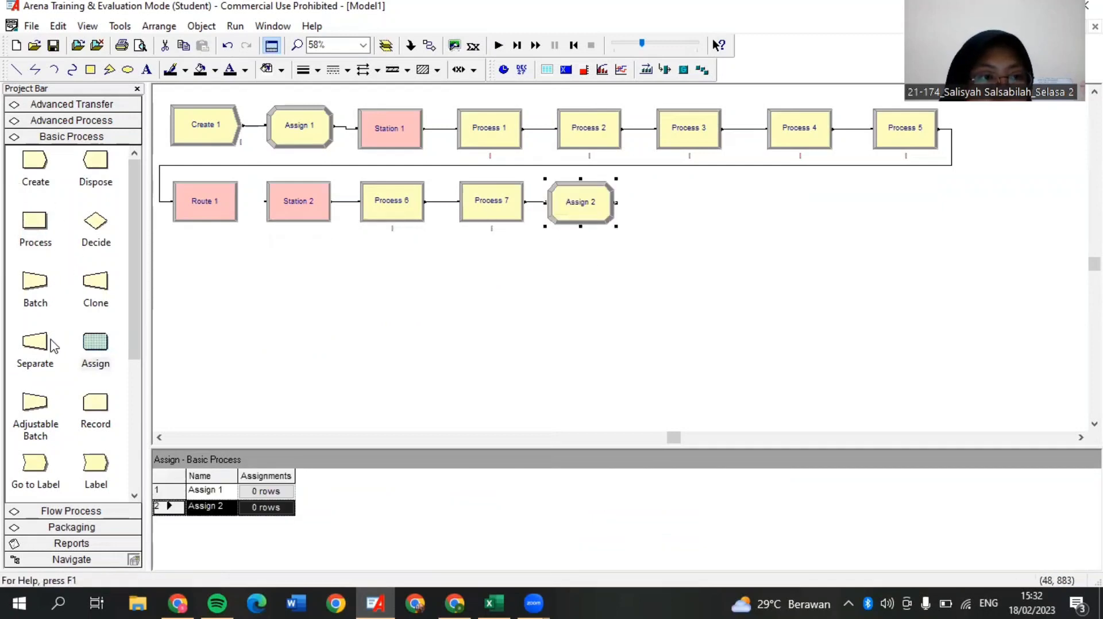
drag(89, 410, 668, 203)
click(589, 209)
click(701, 211)
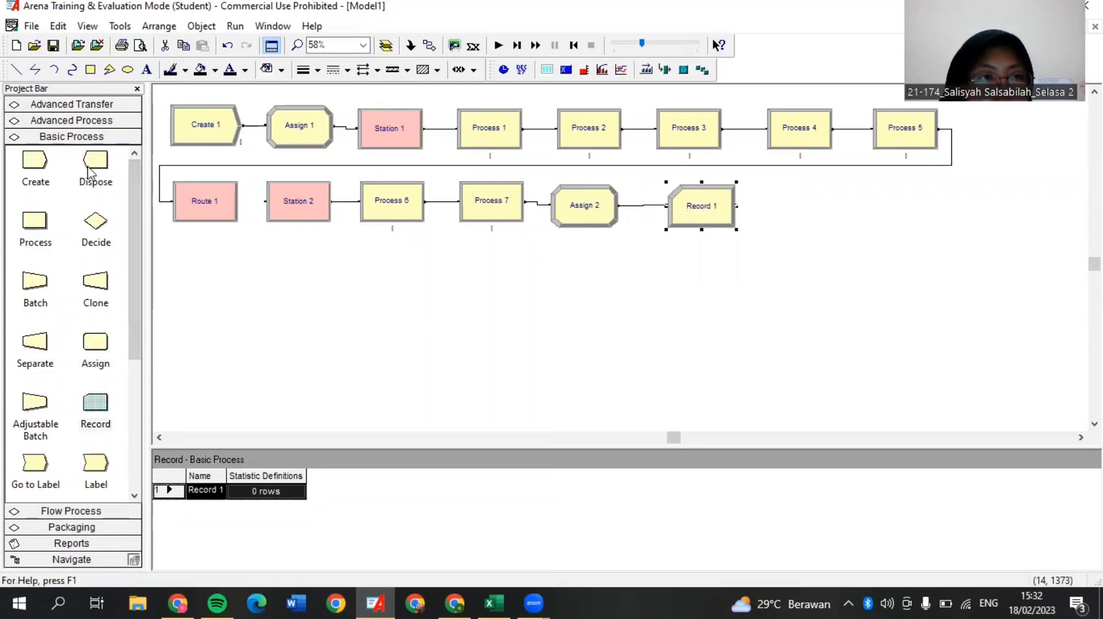
drag(89, 171, 771, 205)
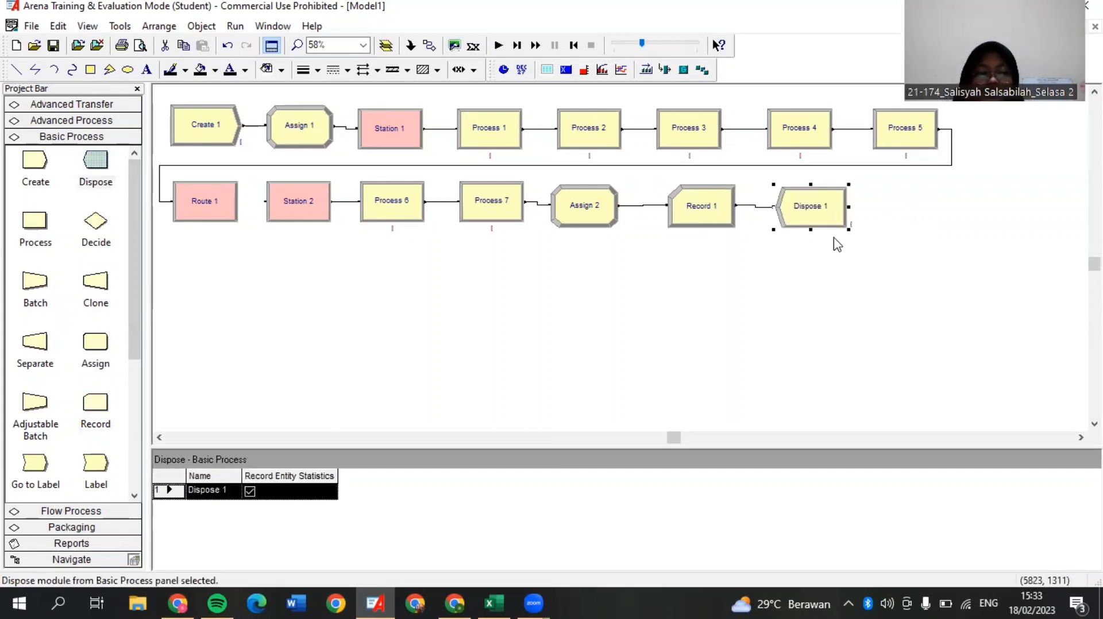
click(475, 319)
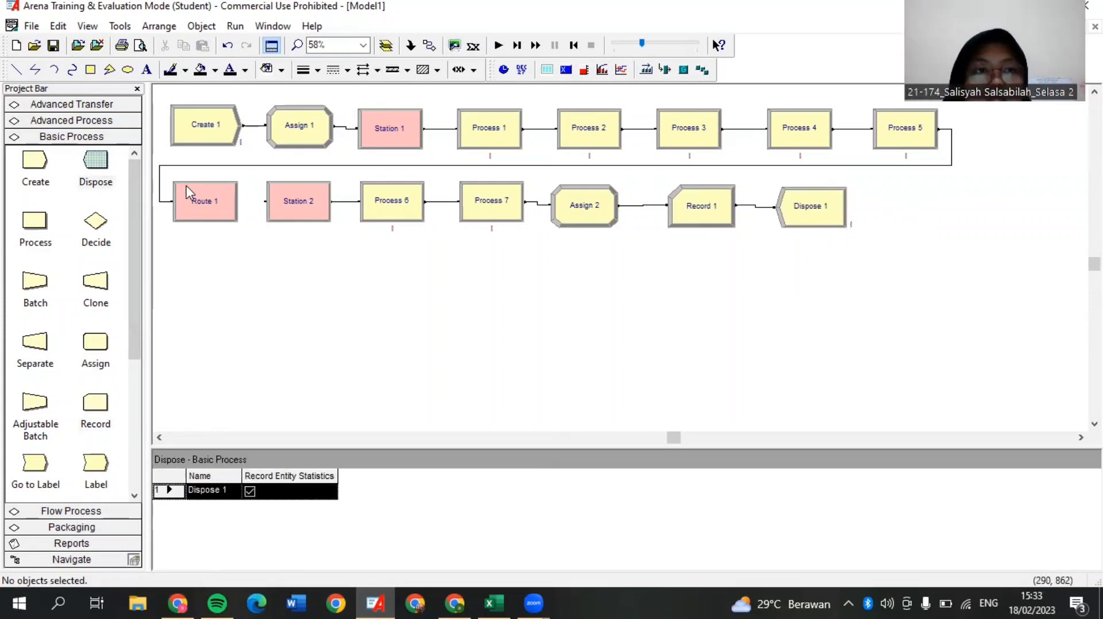
Step: Rename the Create module as "Bahan baku datang"
double_click(203, 127)
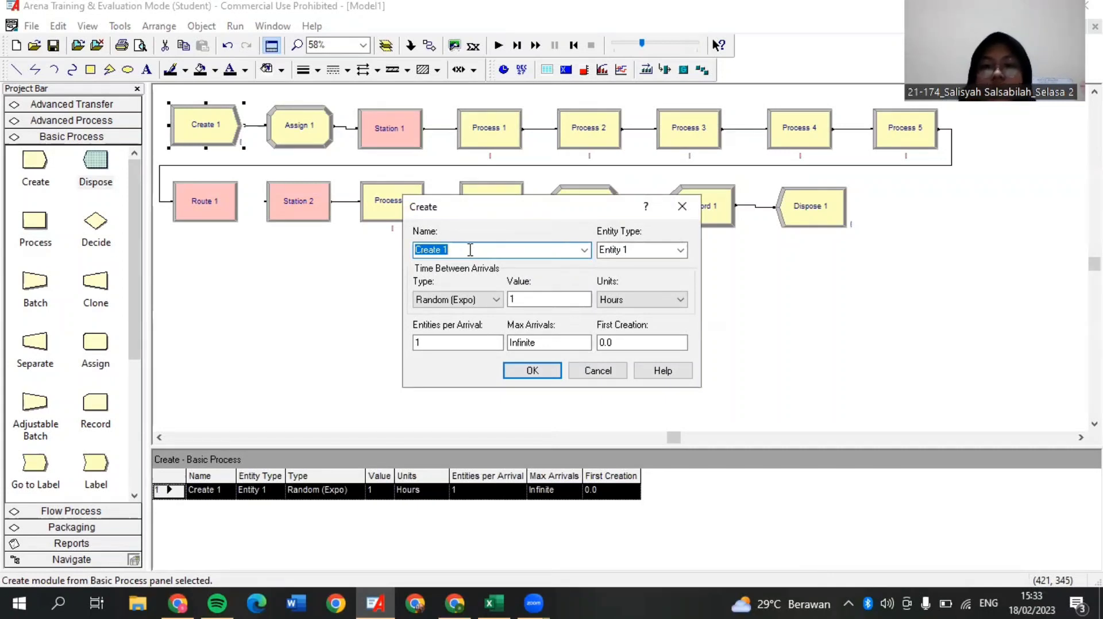
key(BackSpace)
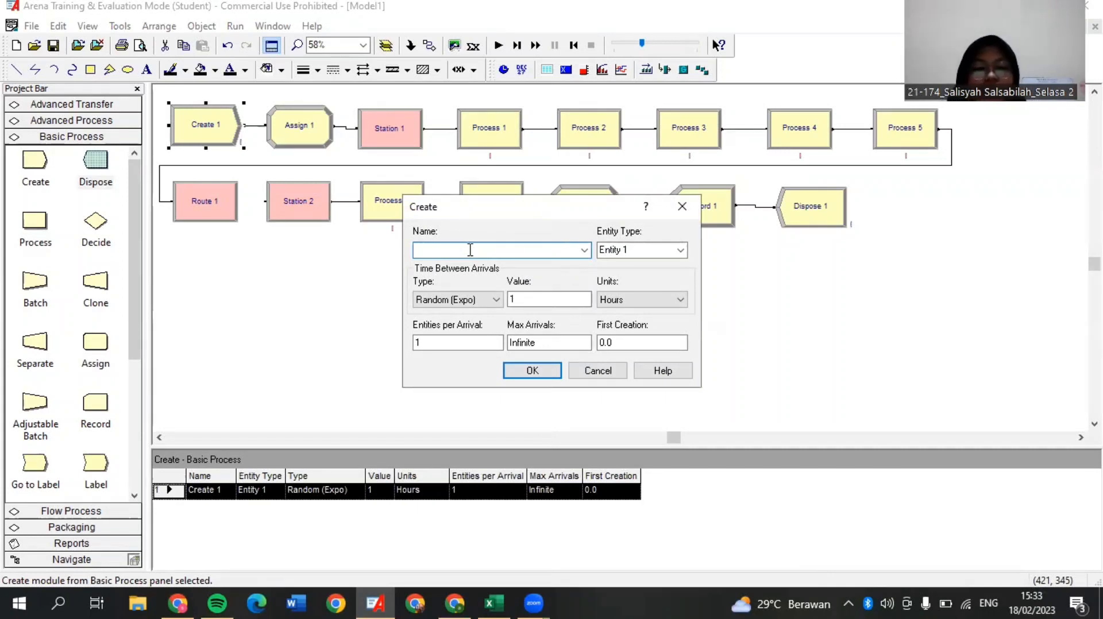
text(B)
key(Caps_Lock)
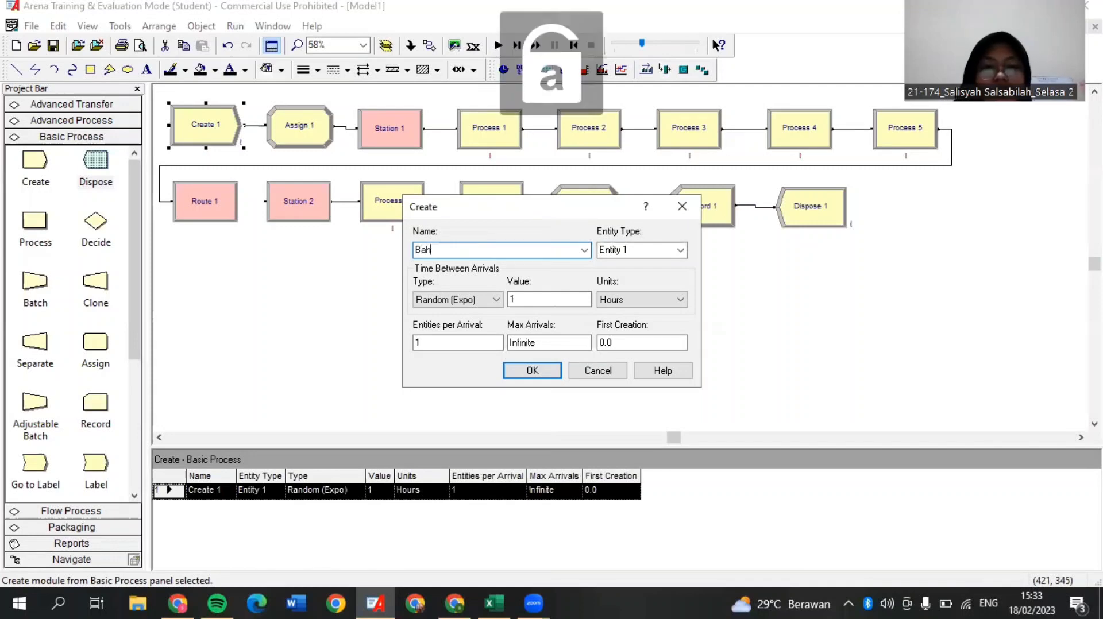
text(ahan baku datang)
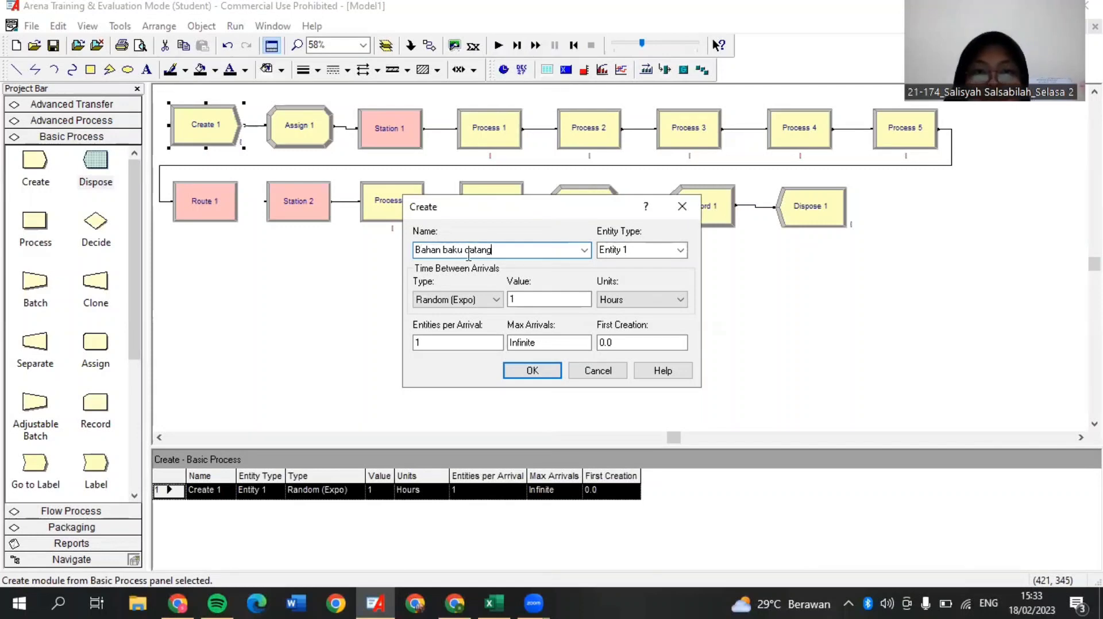
Step: Set the Create module's time between arrivals to Random (Expo) in Minutes and its Max Arrivals to 1
click(455, 303)
click(455, 314)
click(556, 303)
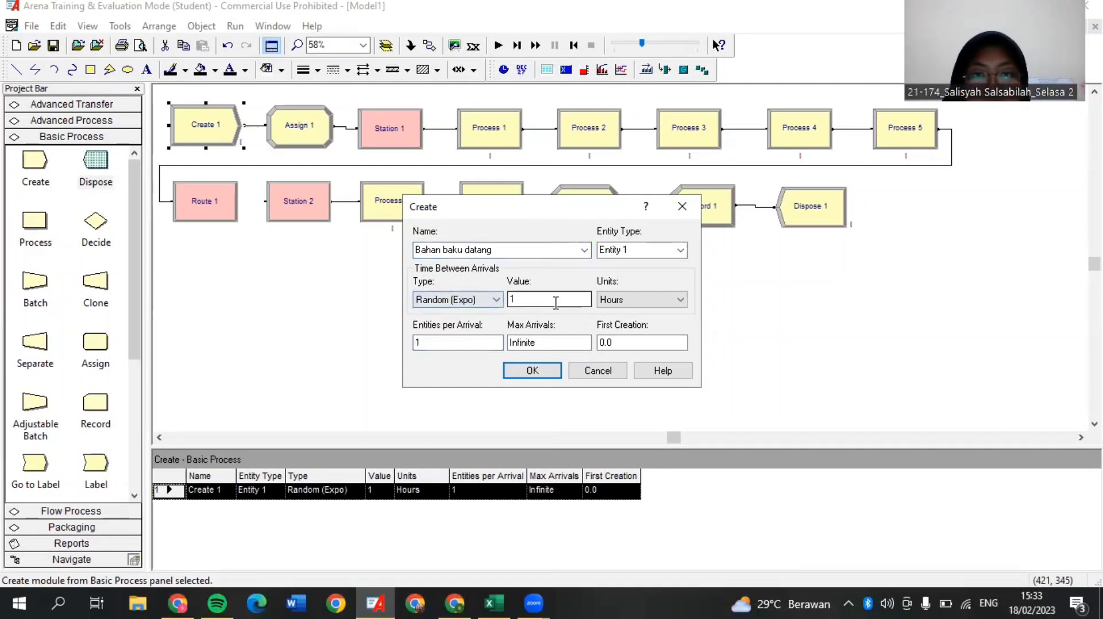
click(645, 301)
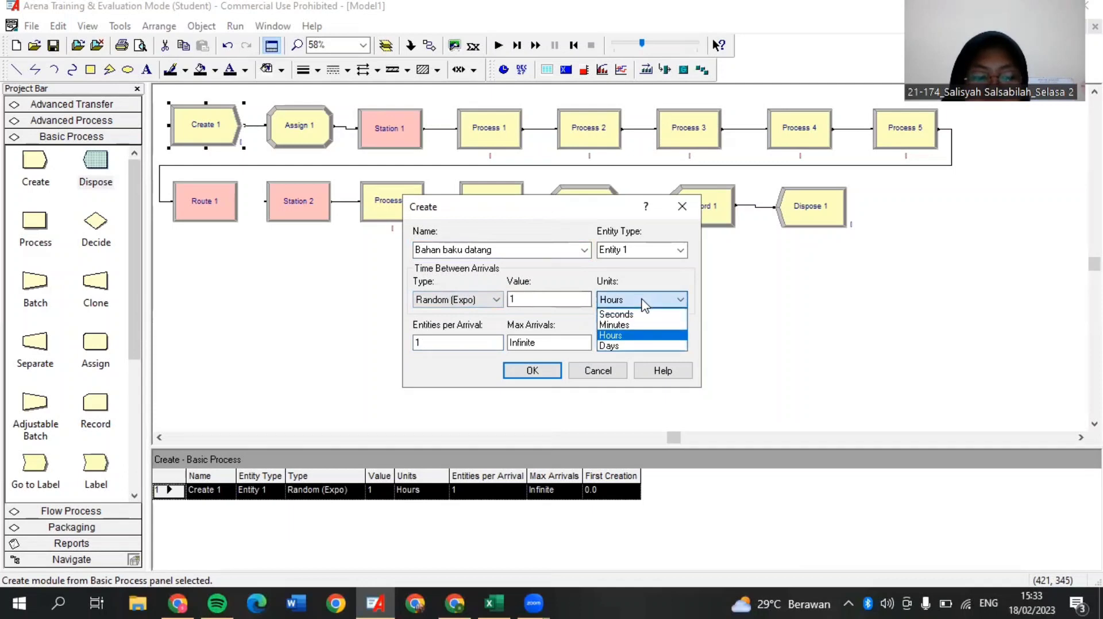
click(643, 326)
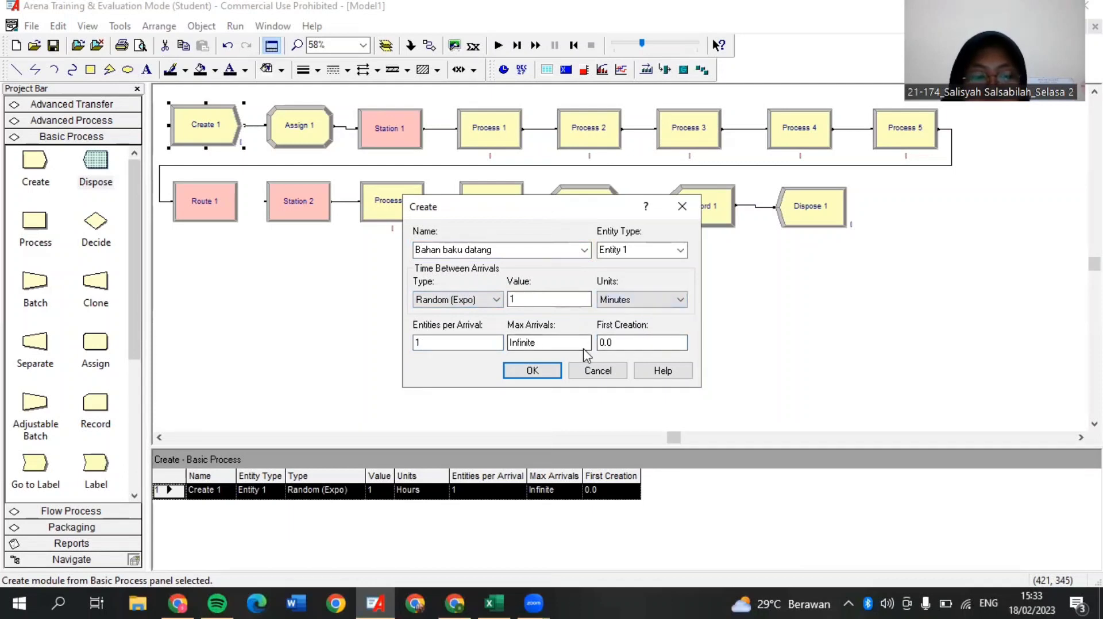
double_click(529, 343)
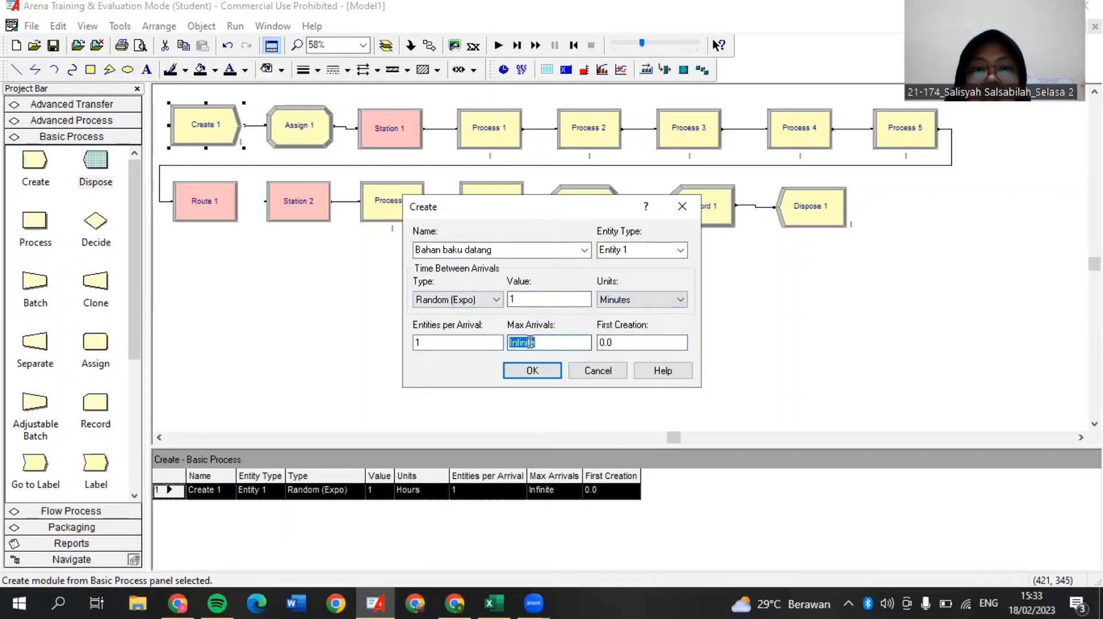
text(1)
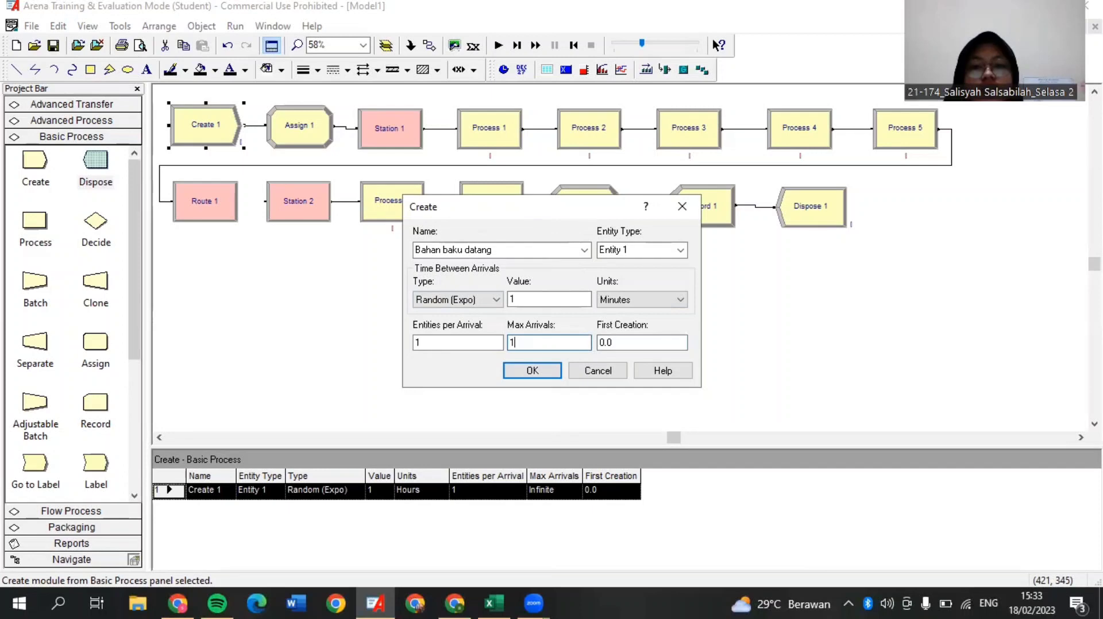
click(533, 371)
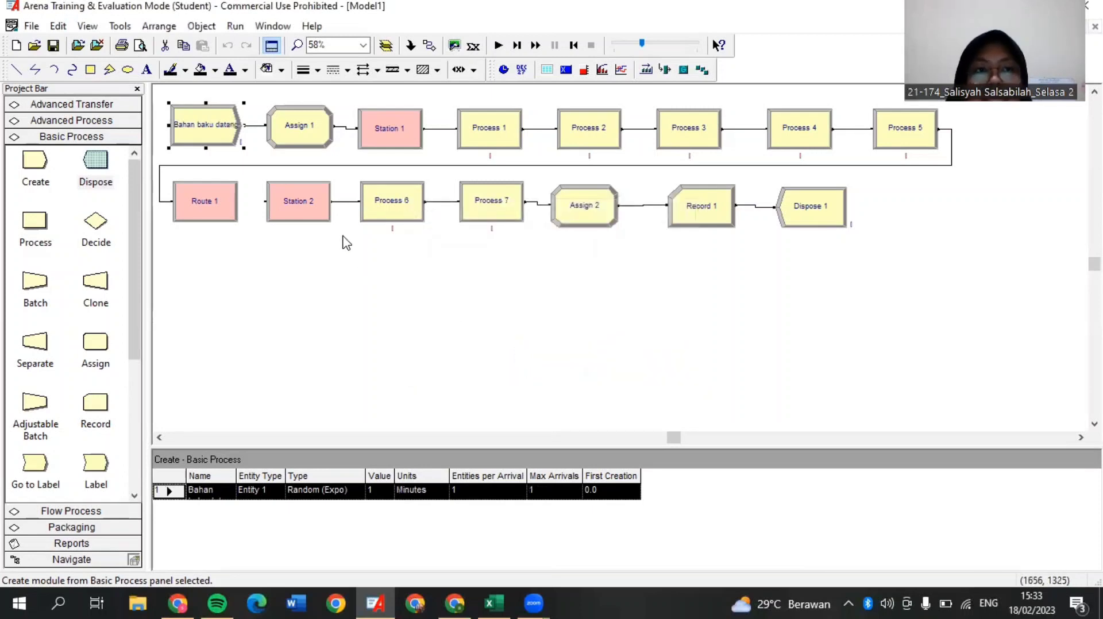
Step: Add an Entity Type assignment for Entity 1 to the first Assign module
double_click(299, 131)
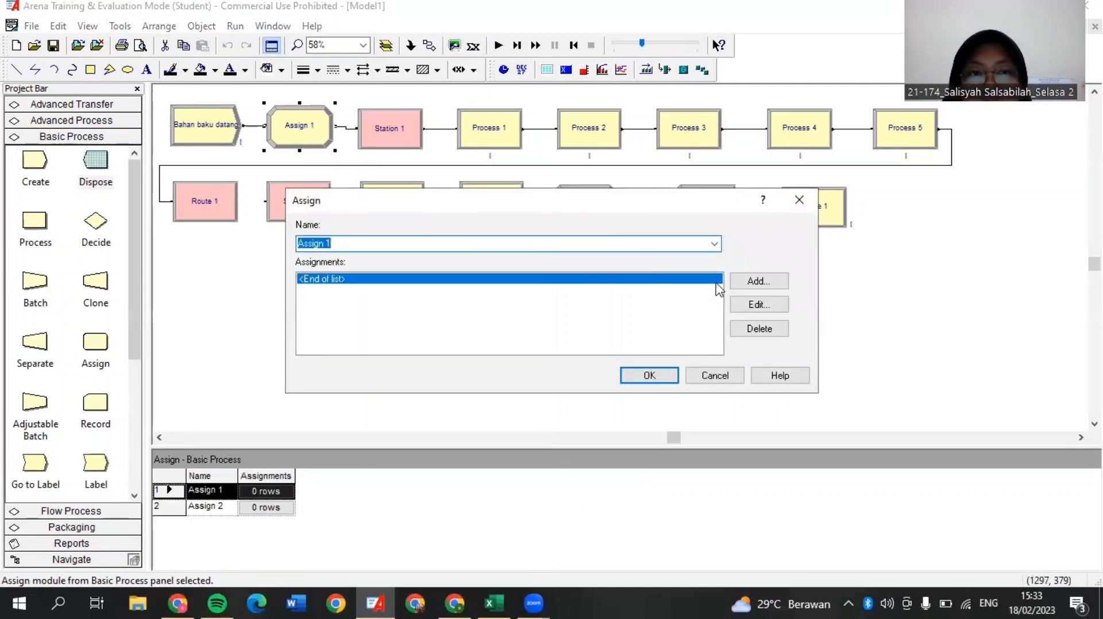
click(764, 285)
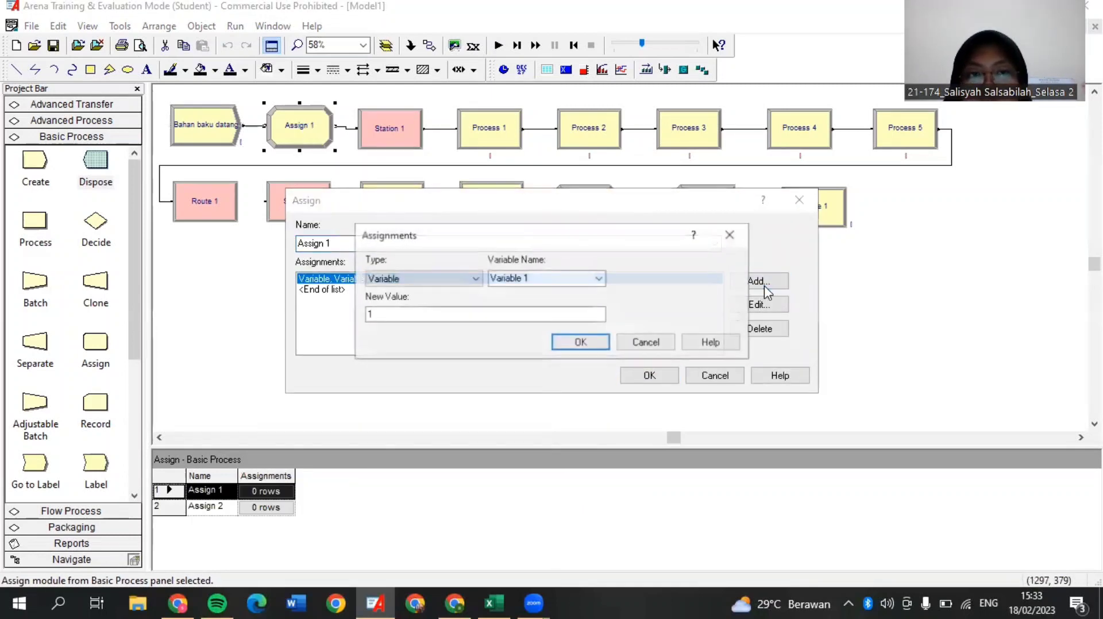
click(473, 279)
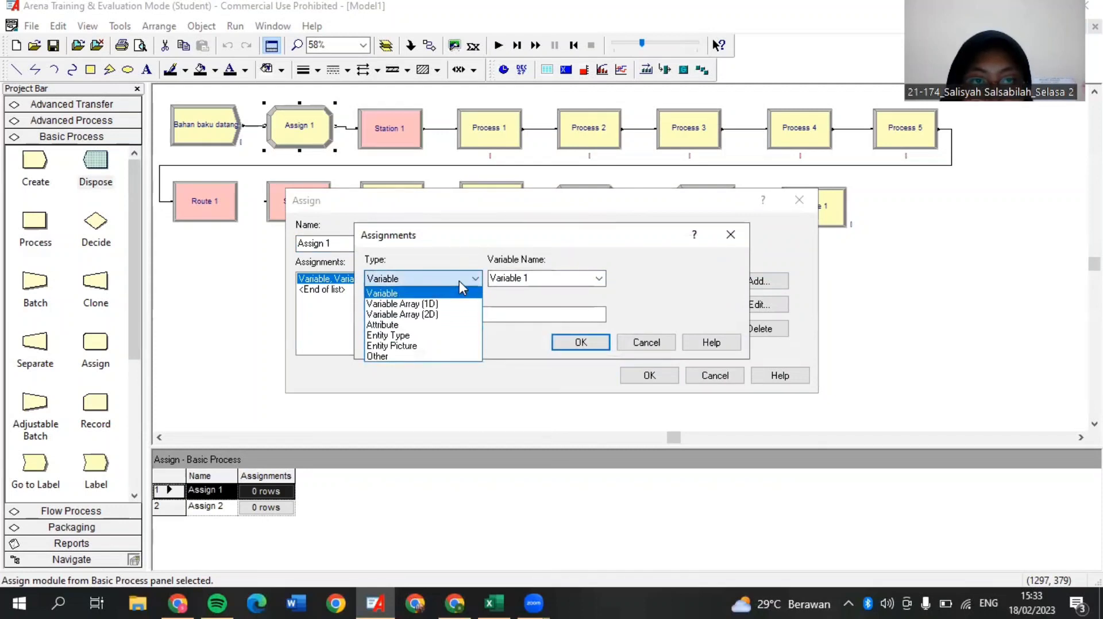
click(448, 336)
click(598, 279)
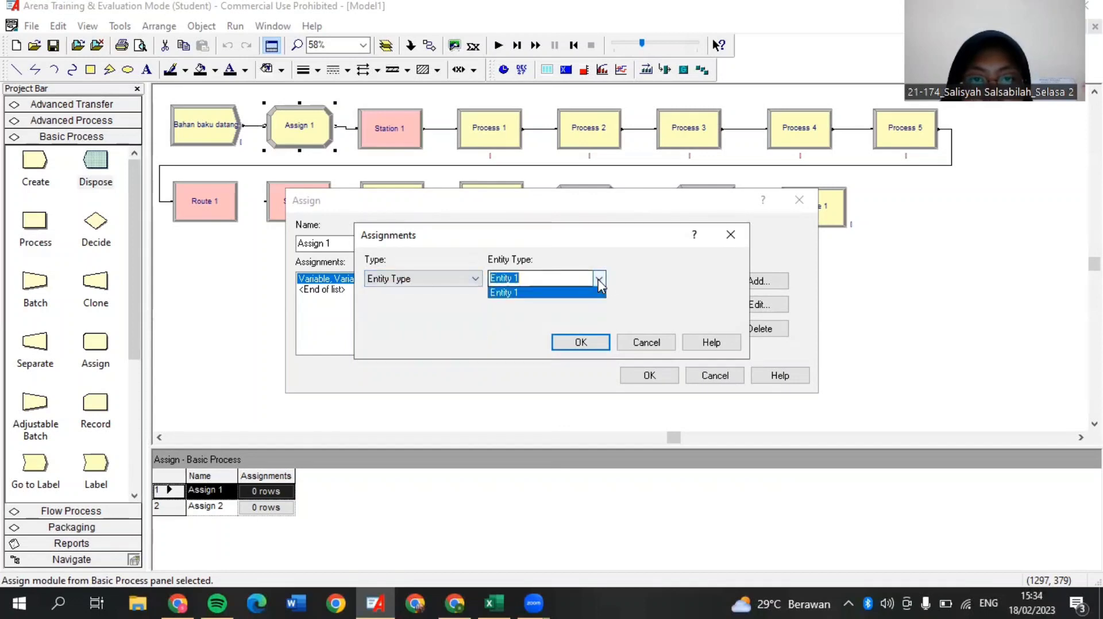
click(600, 287)
click(583, 343)
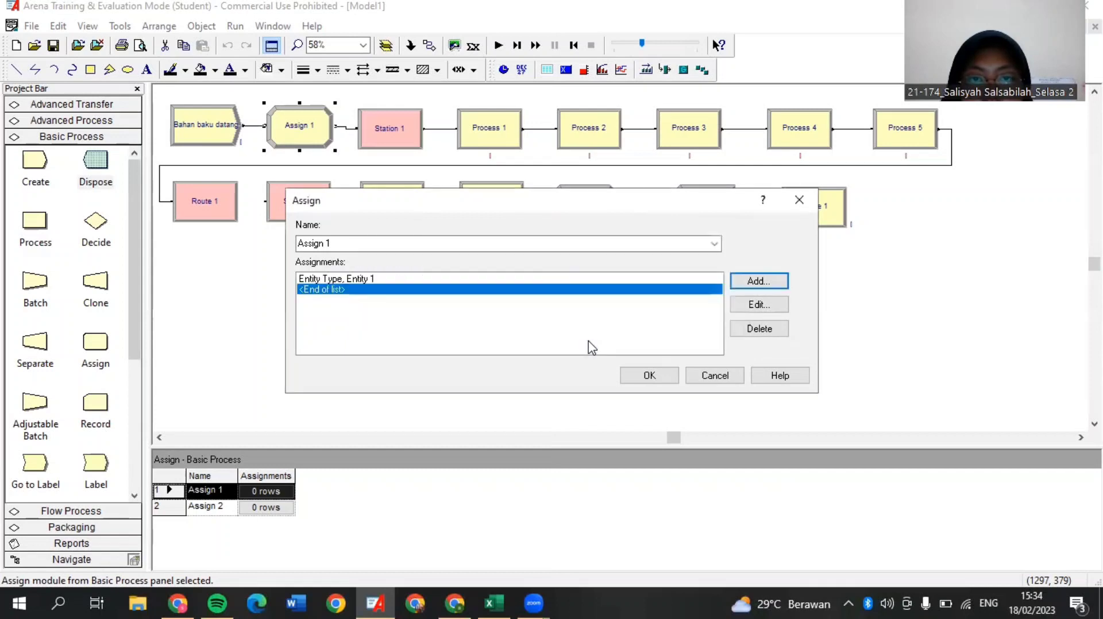
Step: Add an Entity Picture assignment with Picture.Woman to the first Assign module and accept its settings
click(756, 283)
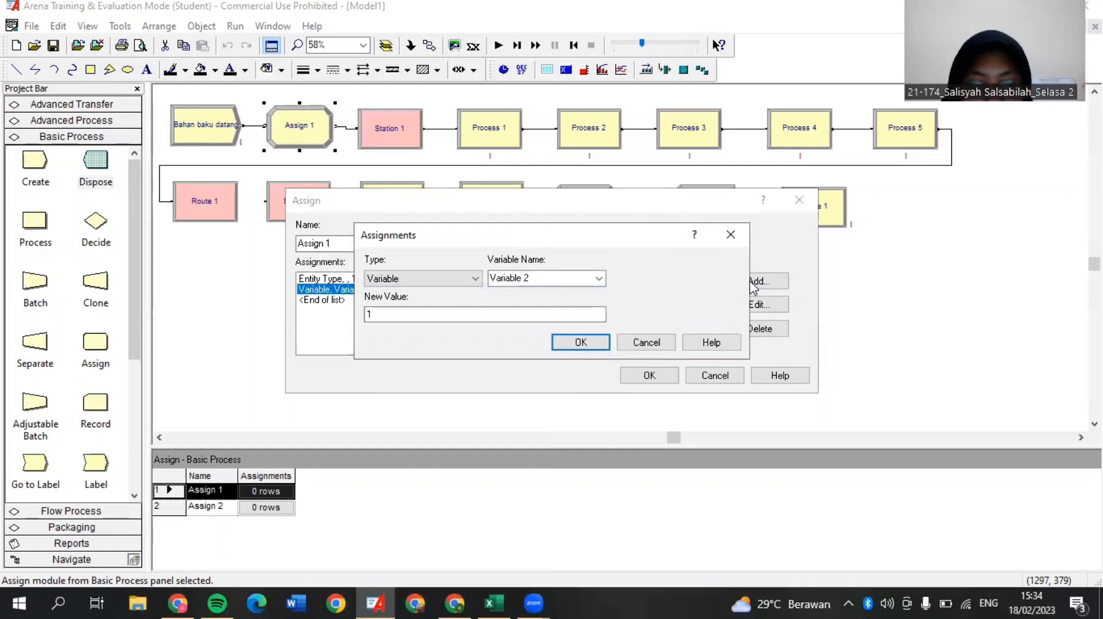
click(442, 284)
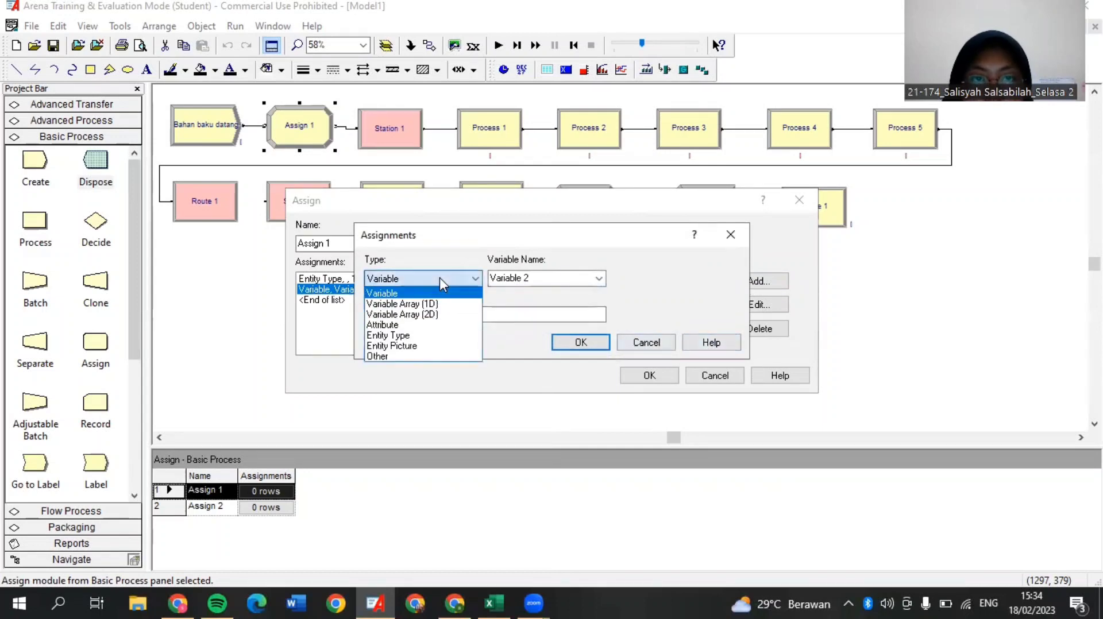
click(436, 346)
click(598, 279)
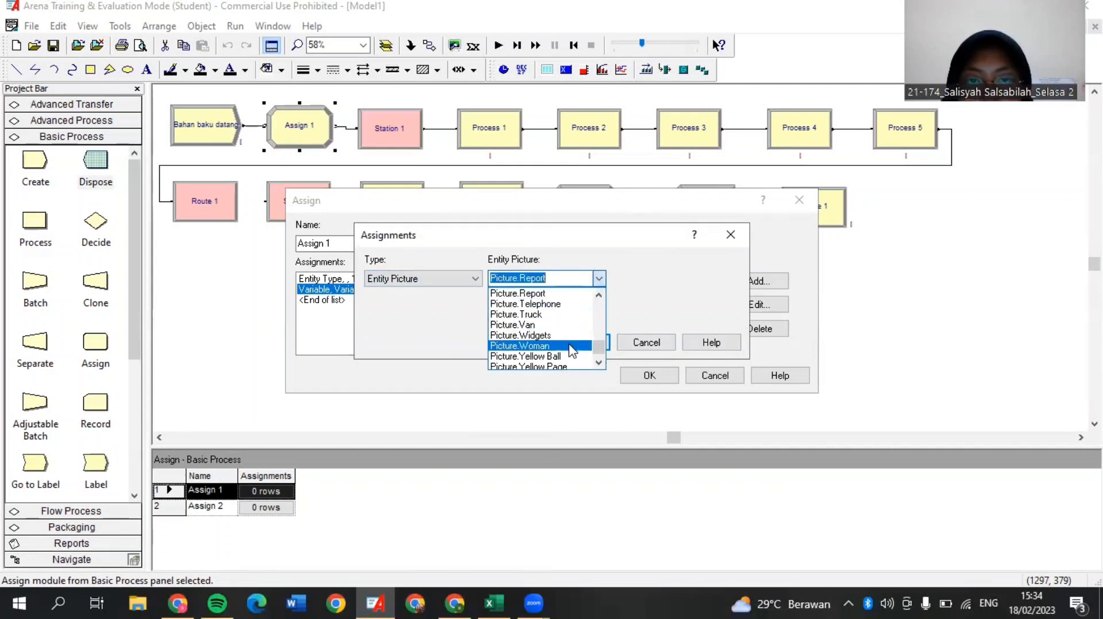
click(571, 345)
click(579, 343)
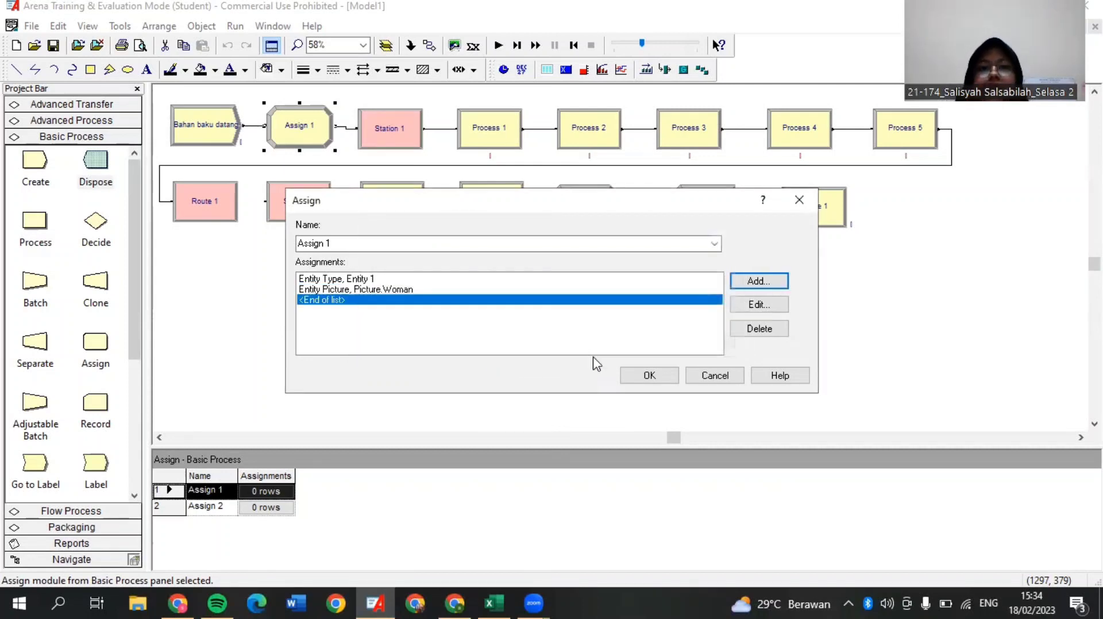
click(647, 374)
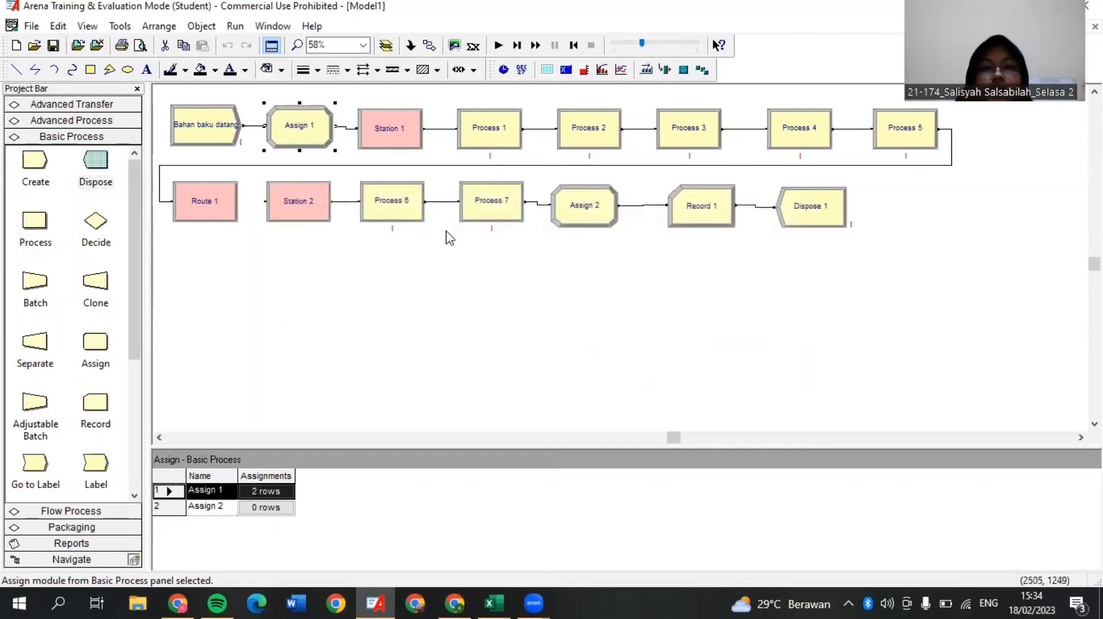
Step: Rename the first Station module as "Pos Produksi", leaving its station name as Station 1
click(390, 130)
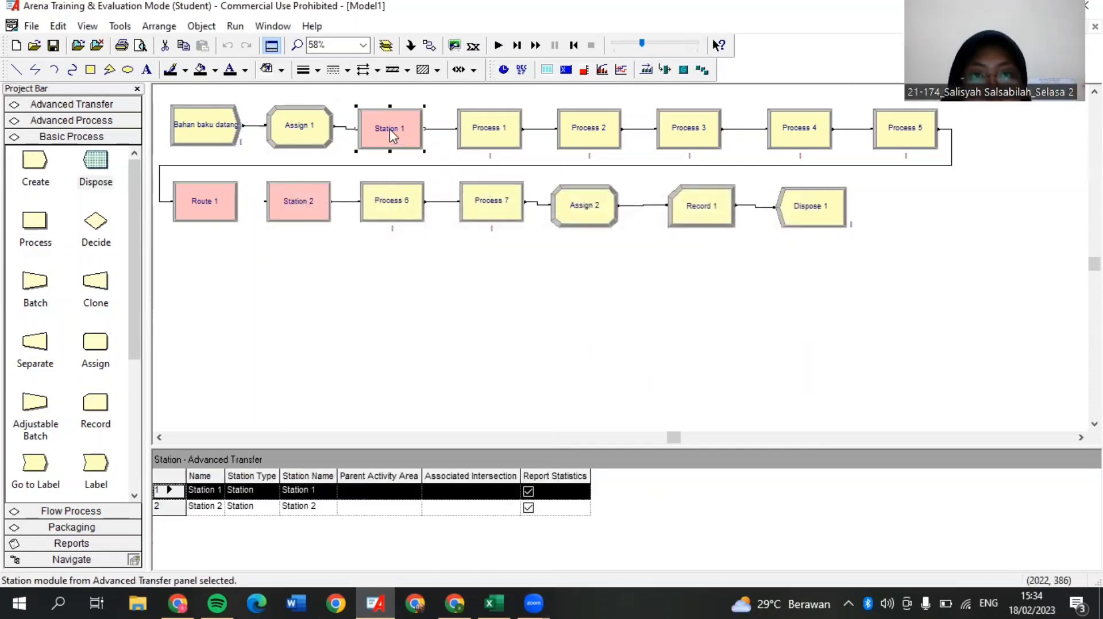
double_click(389, 129)
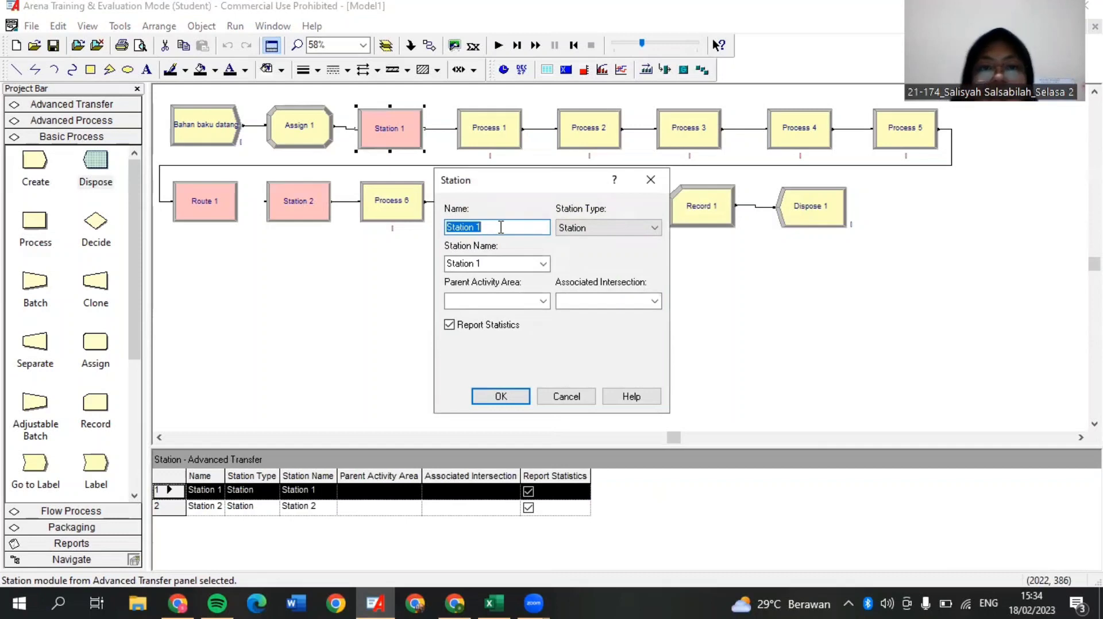
key(BackSpace)
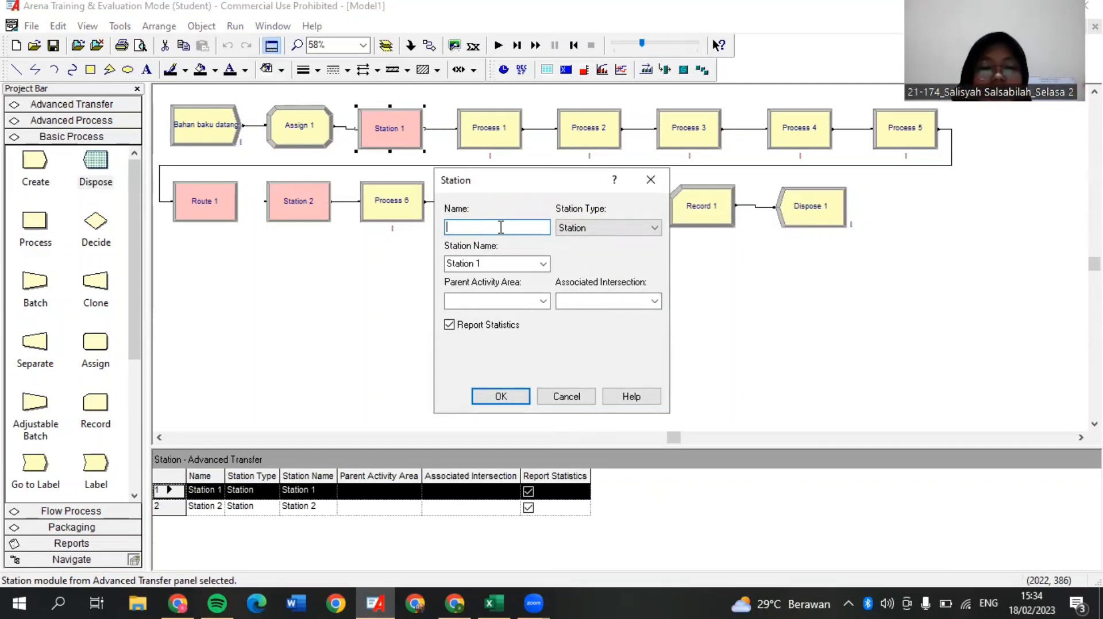
text(P)
key(Caps_Lock)
text(o)
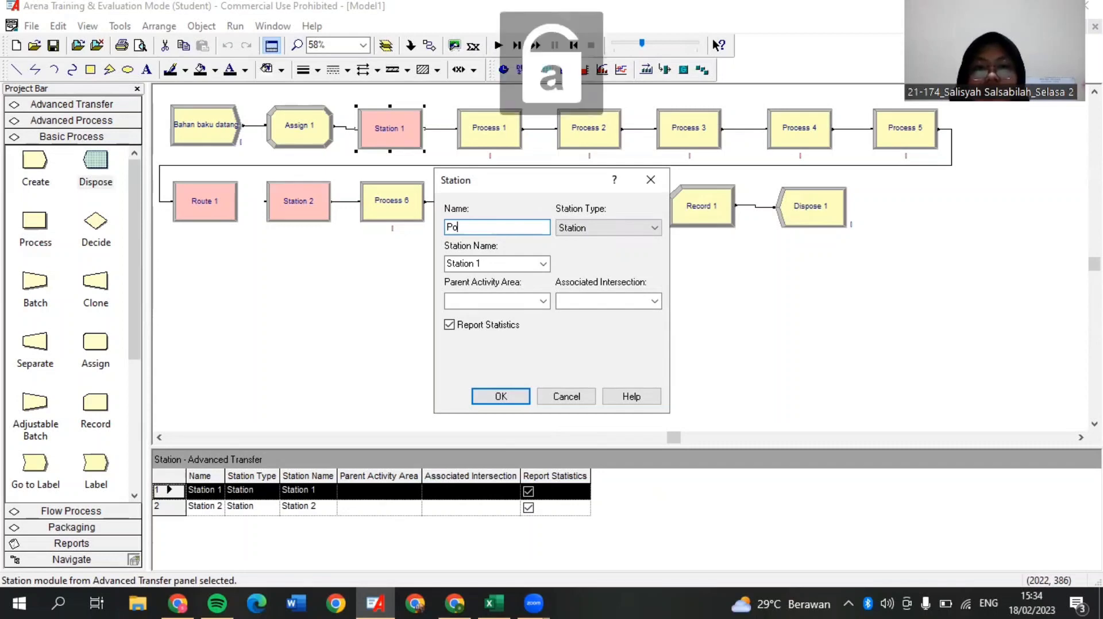
text(s)
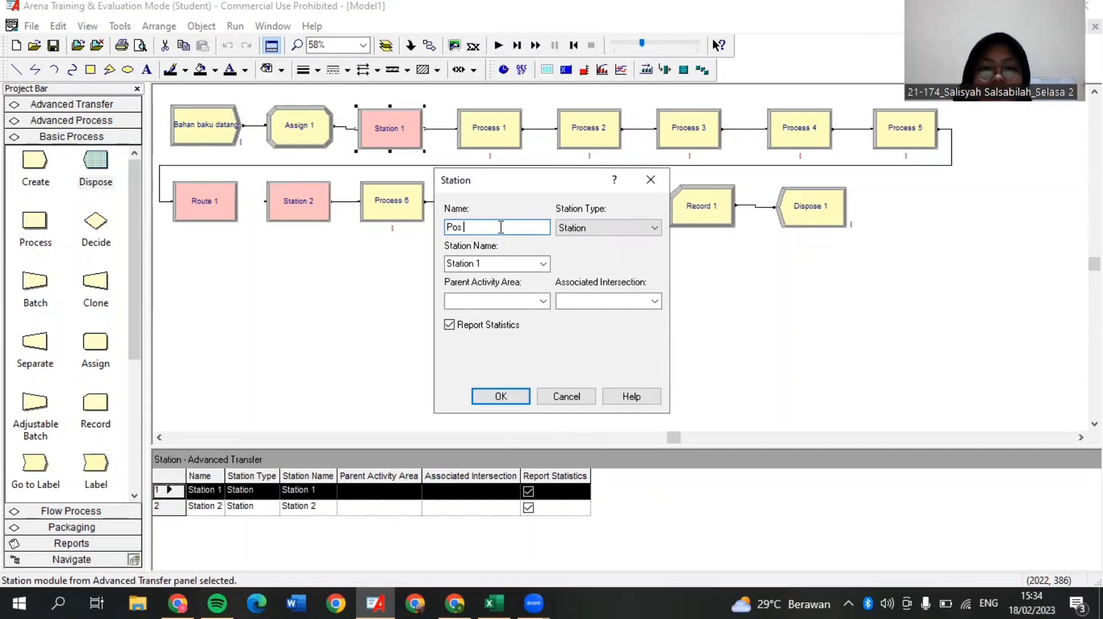
key(Caps_Lock)
text(P)
key(Caps_Lock)
text(rodu)
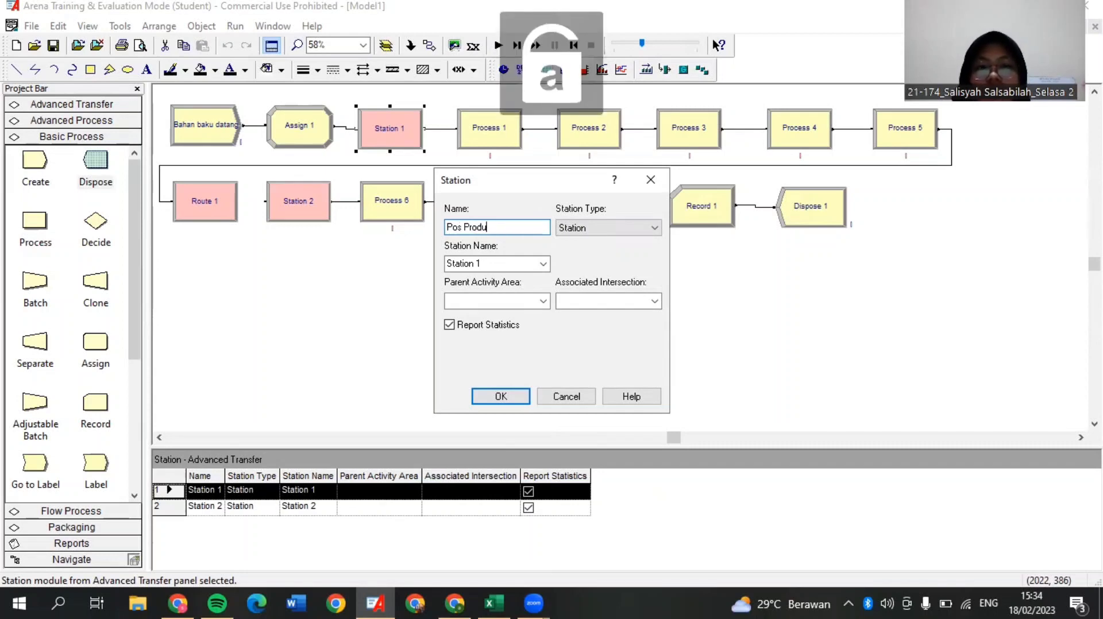
text(ksi)
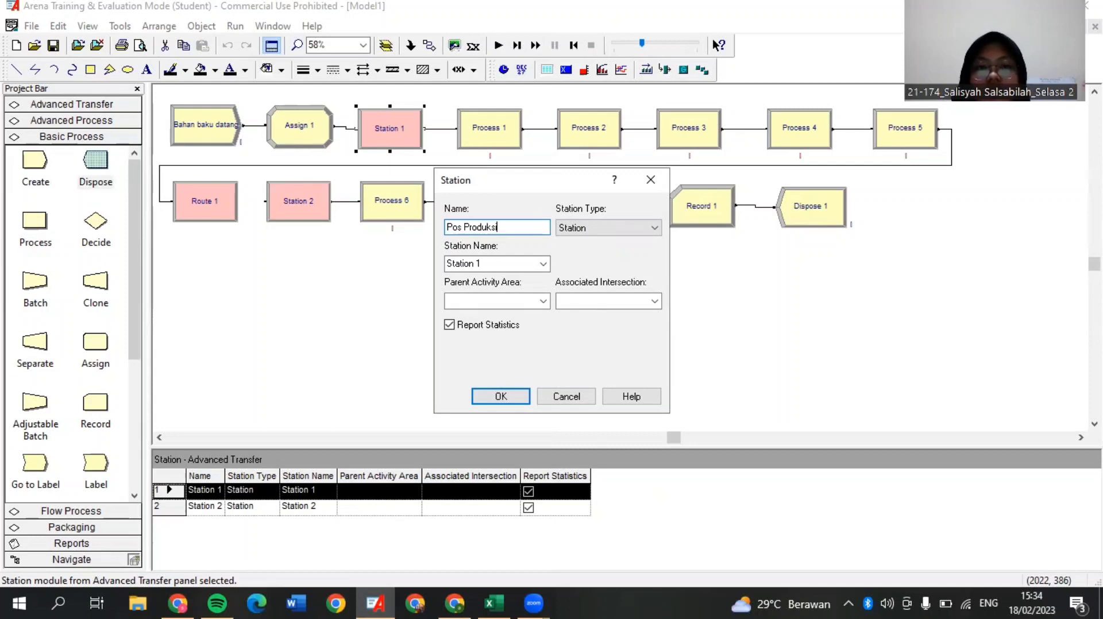
click(504, 397)
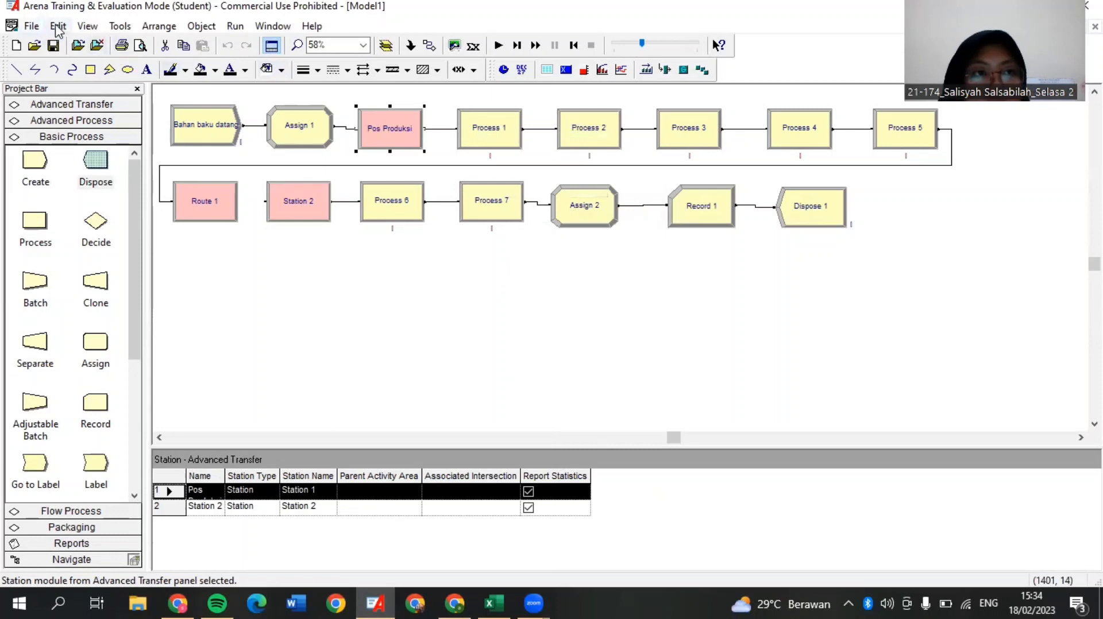
Step: Launch the Input Analyzer and create a new blank fit document
click(120, 26)
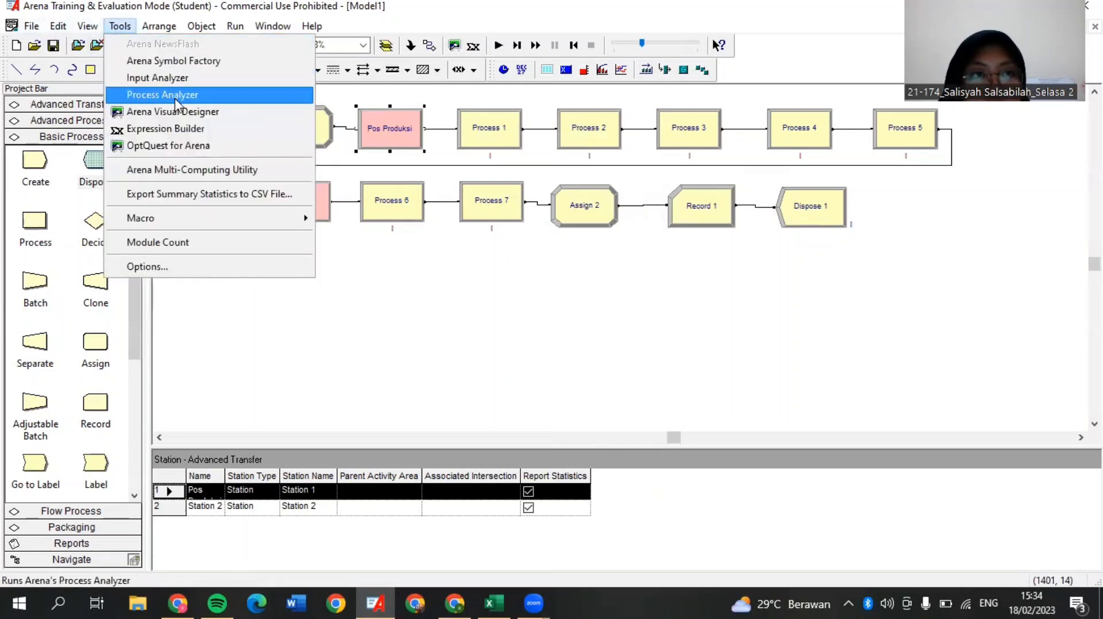
click(174, 79)
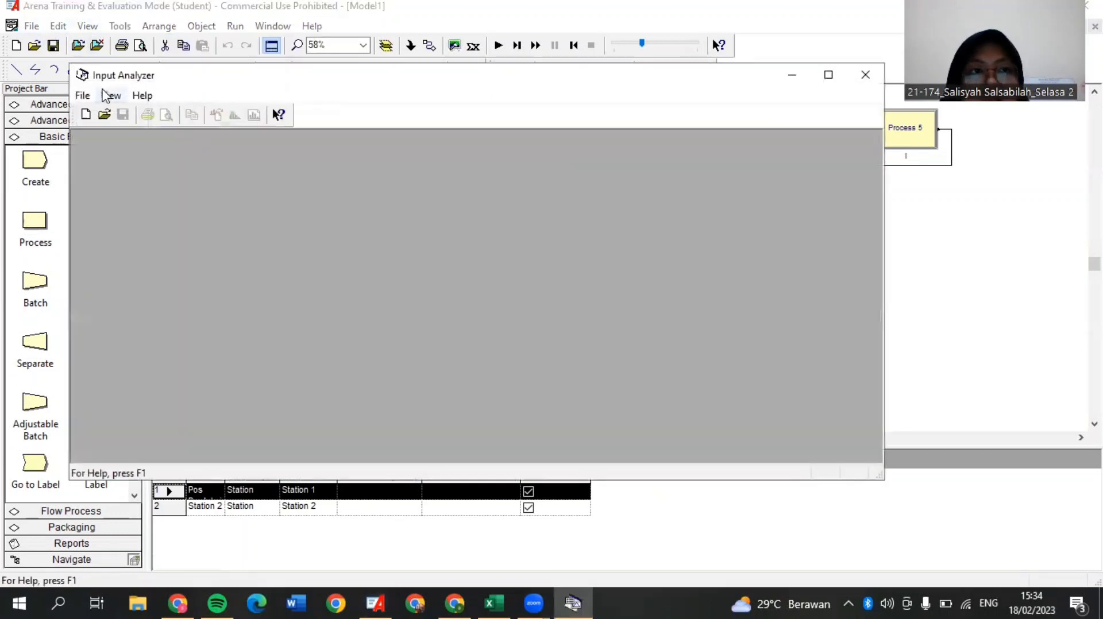
click(83, 95)
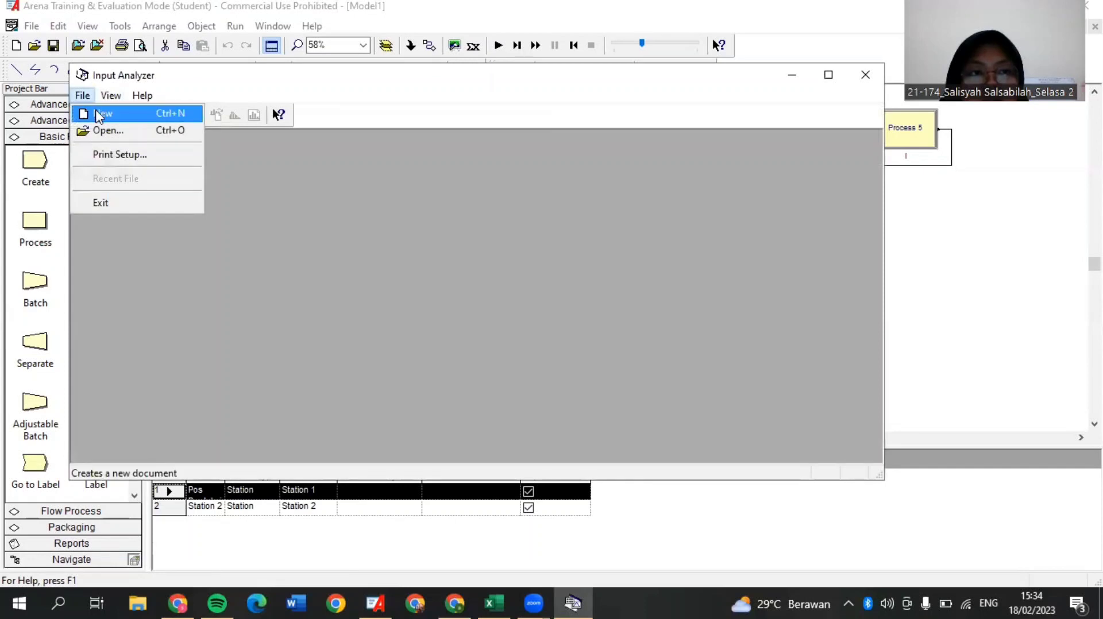
click(98, 114)
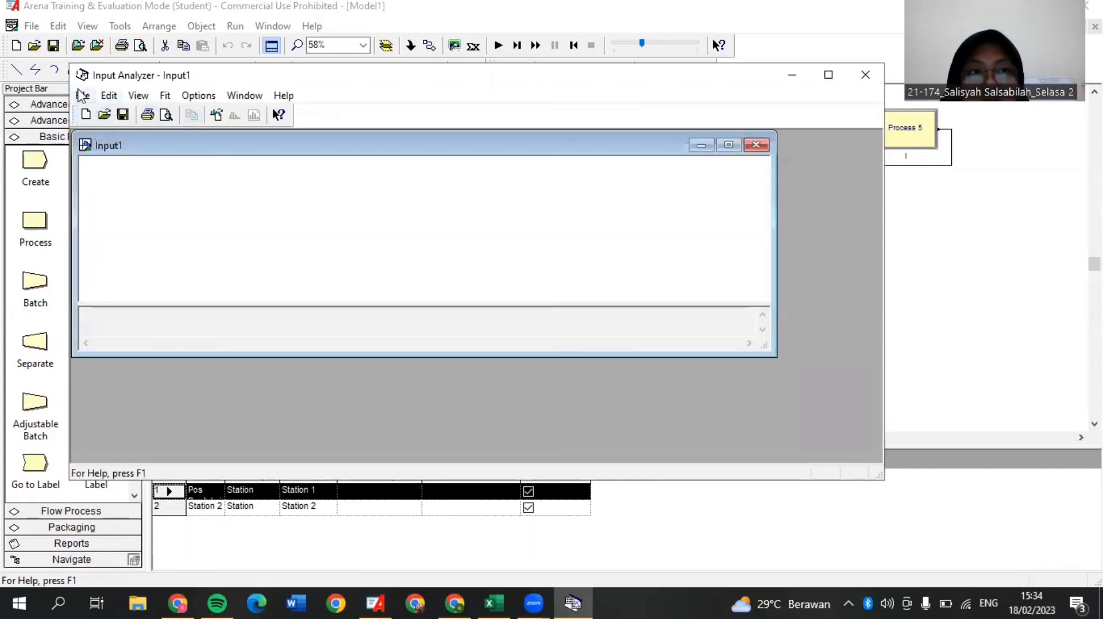
Step: Load the existing data file 1 from the Tugas > Lab. Sikom > Modul I > Produksi Tahu folder on drive D into the fit document
click(84, 97)
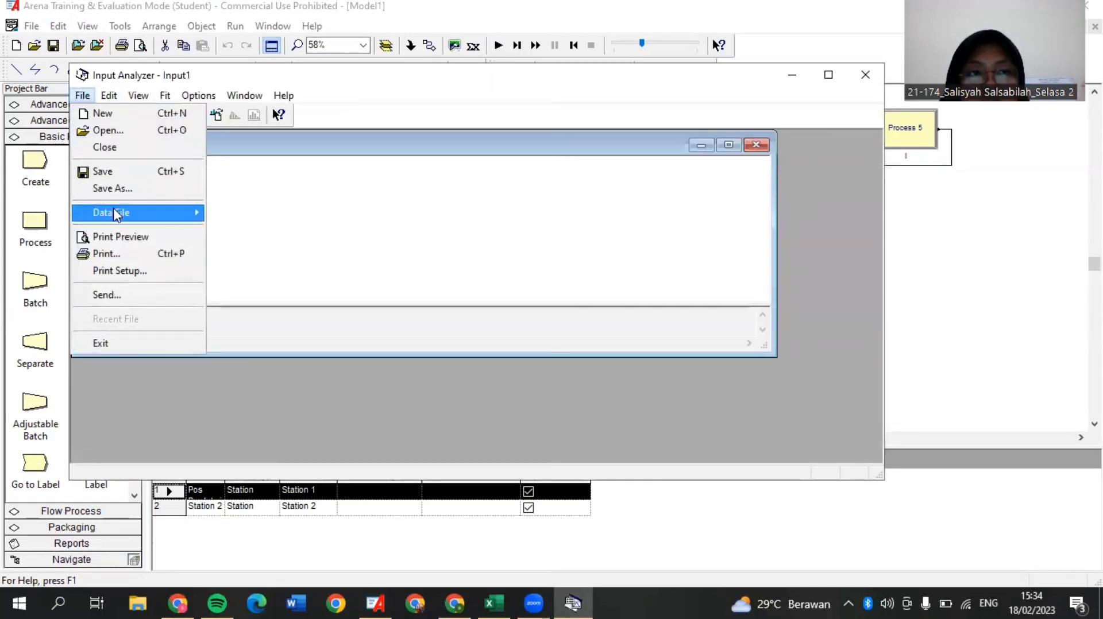
mouse_move(115, 216)
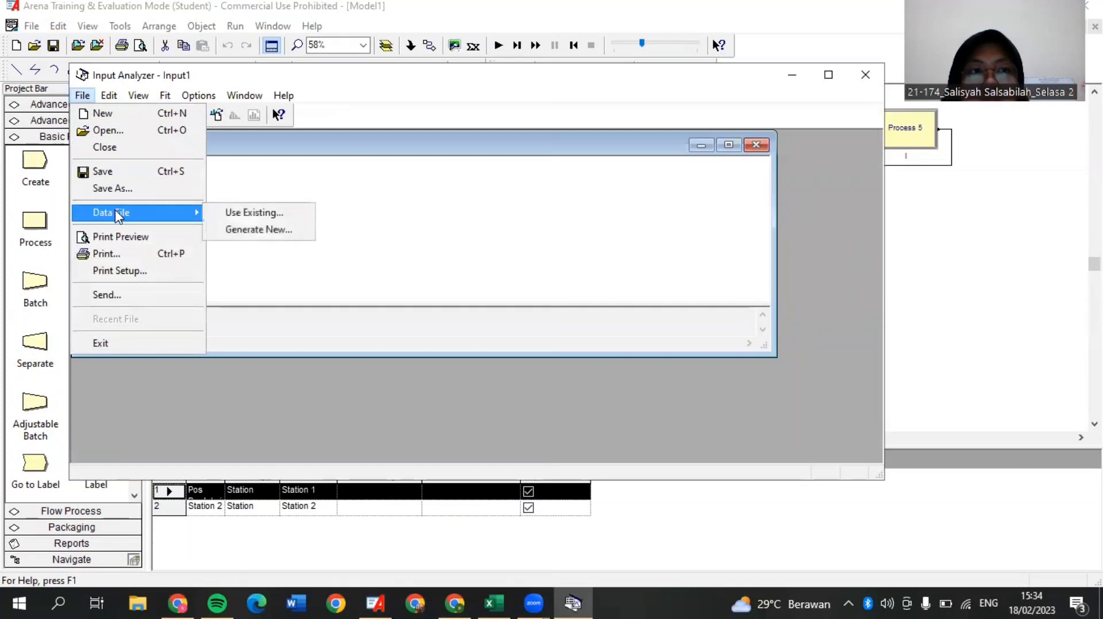
click(232, 213)
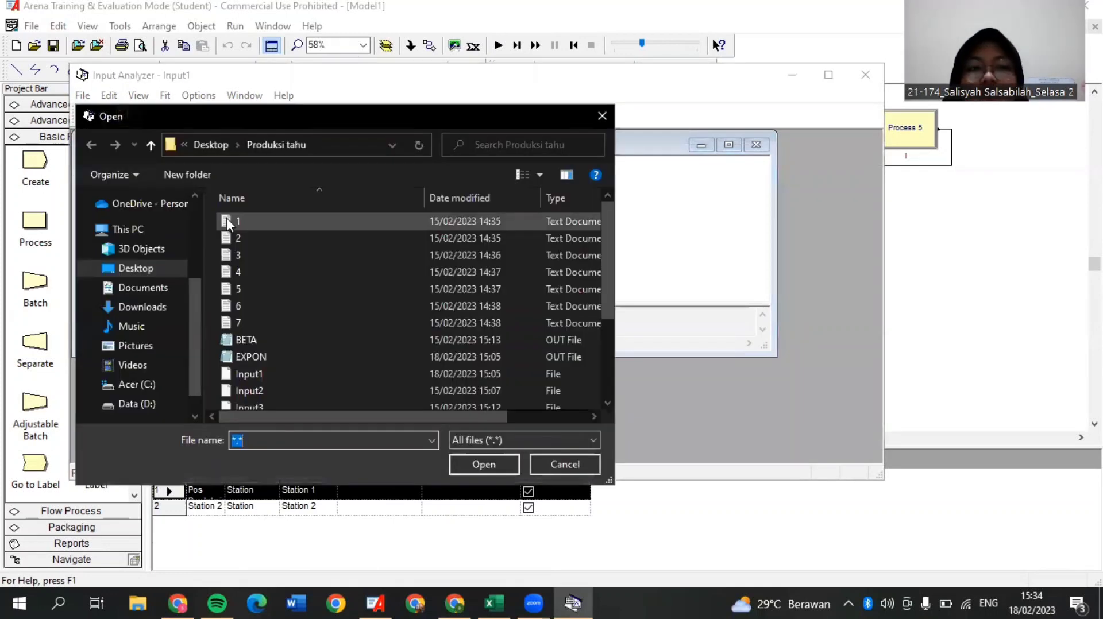
scroll(144, 315, down, 1)
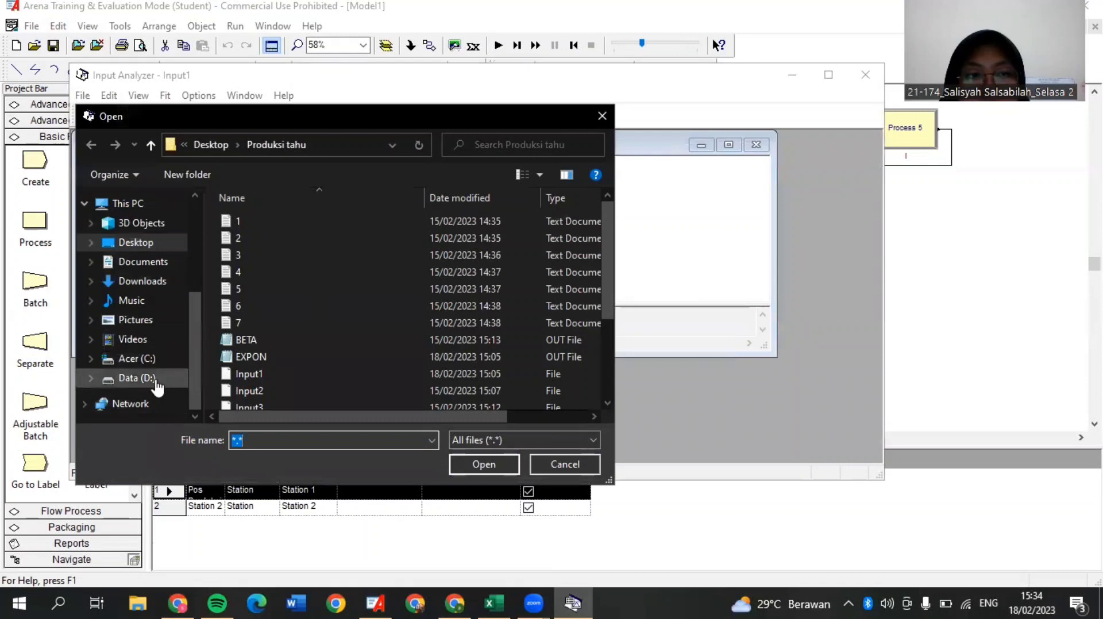
click(154, 379)
scroll(373, 294, down, 1)
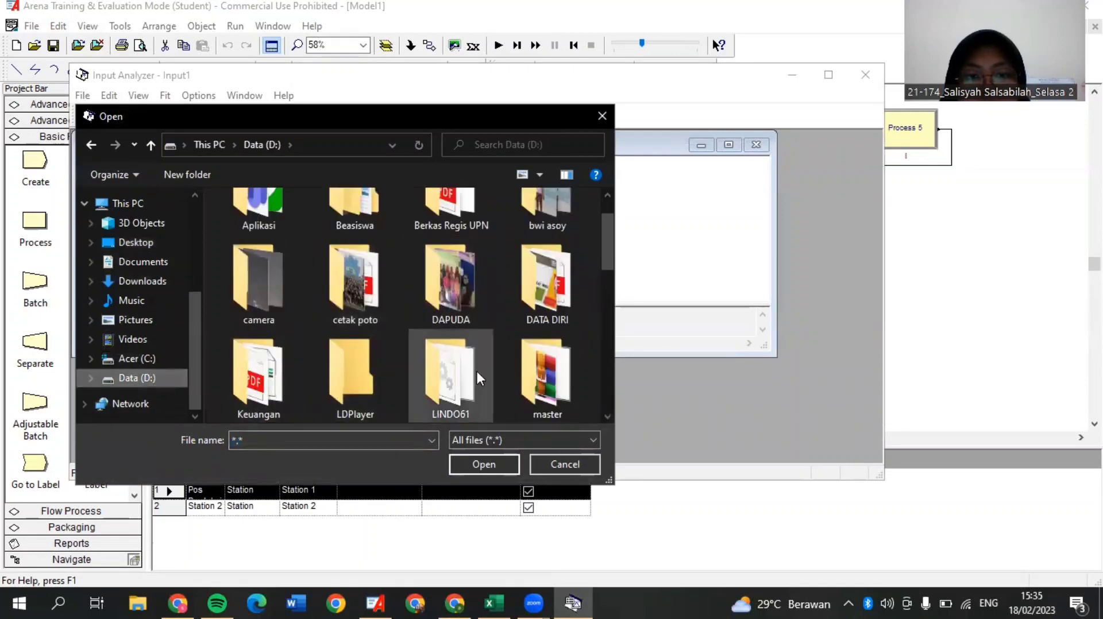
scroll(459, 310, down, 1)
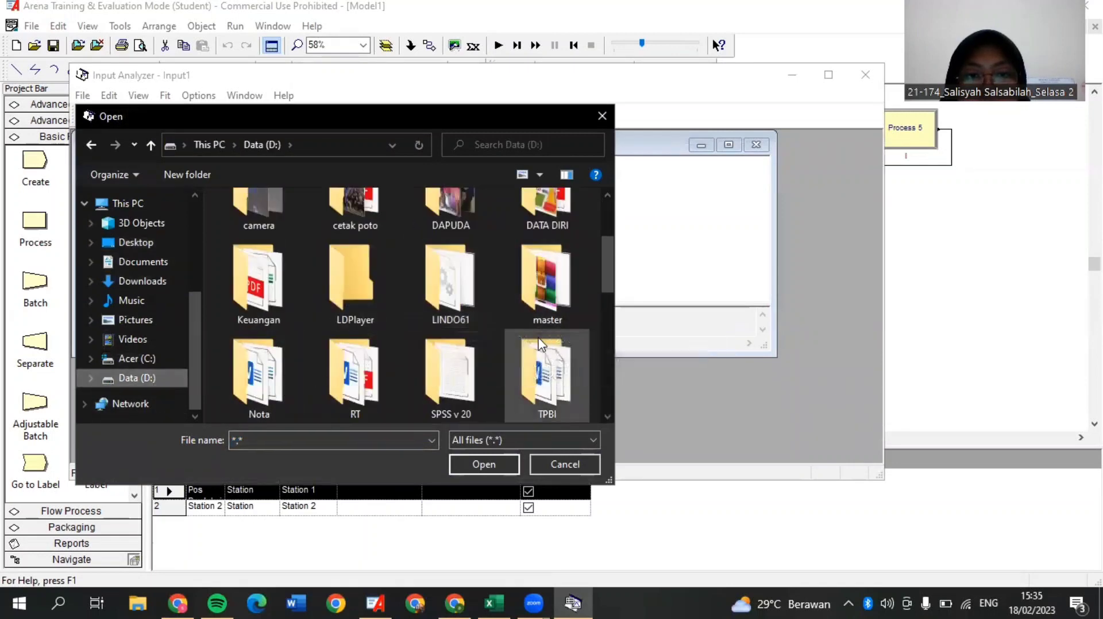
scroll(509, 360, down, 1)
double_click(351, 373)
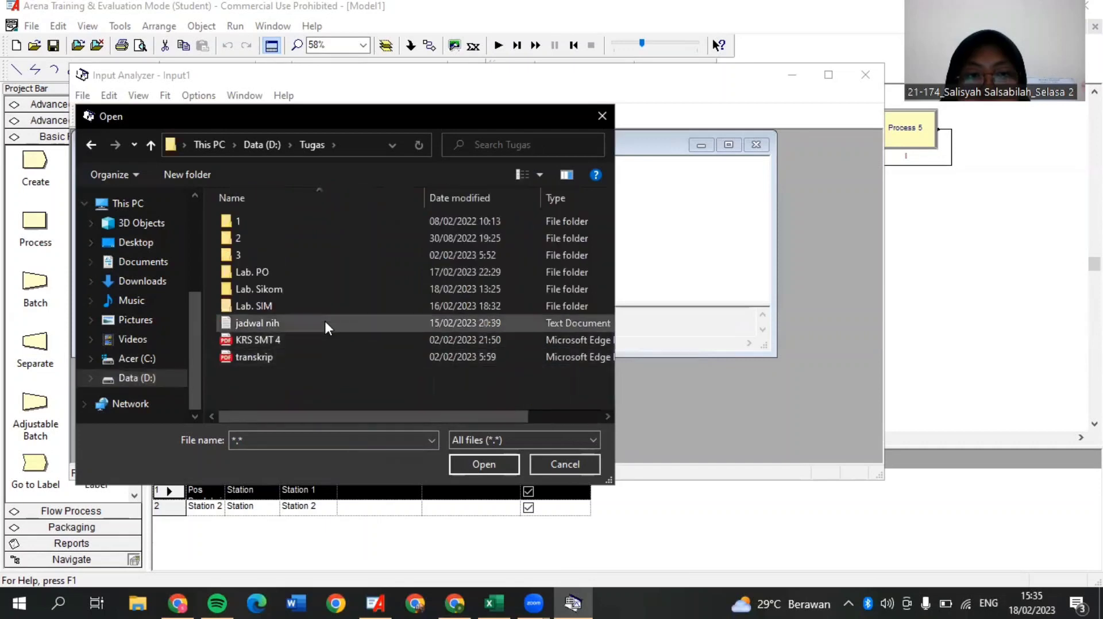
click(308, 299)
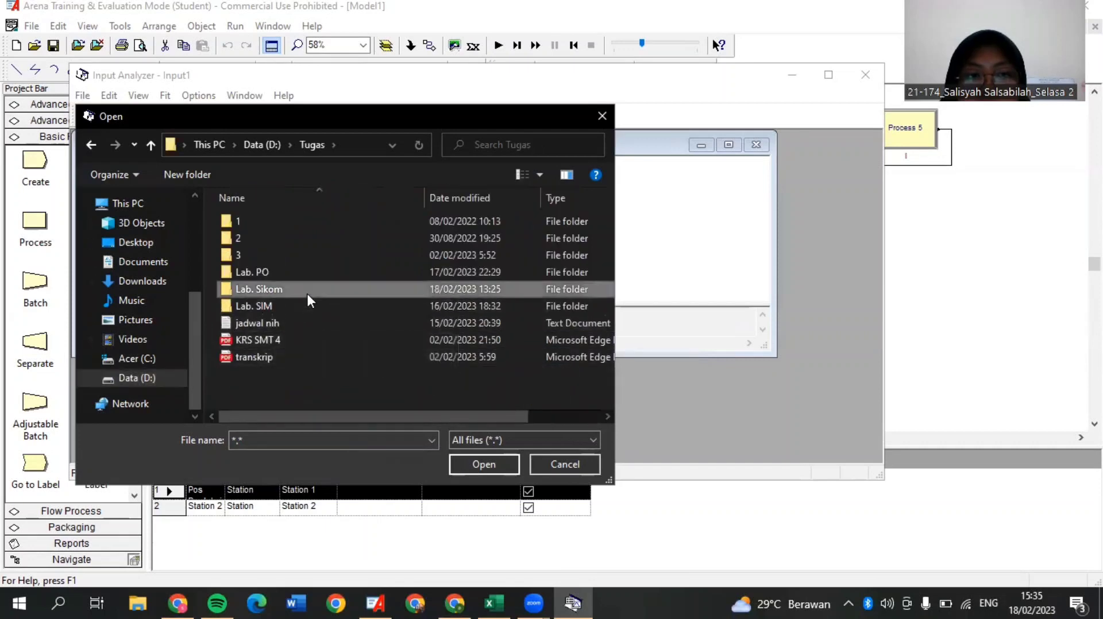
double_click(306, 291)
double_click(354, 263)
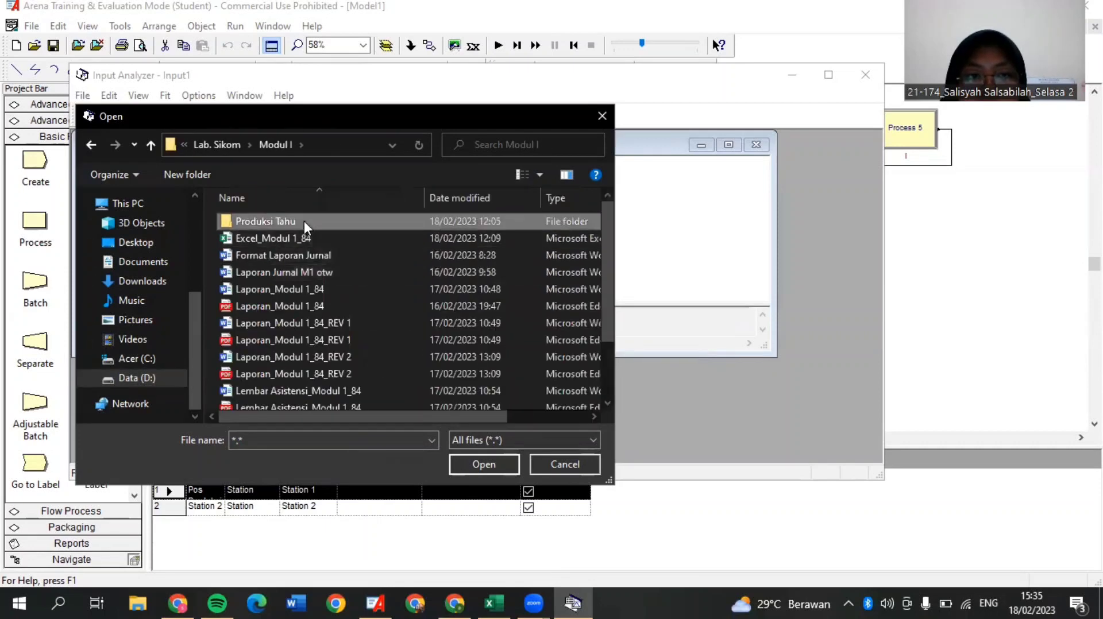
double_click(304, 221)
click(286, 221)
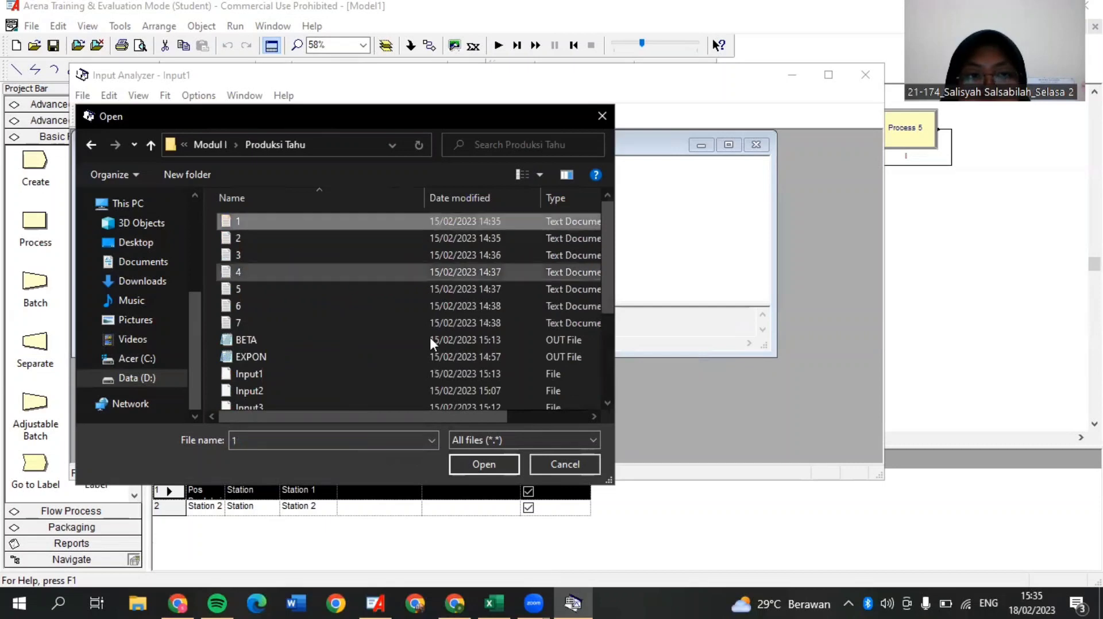
click(495, 464)
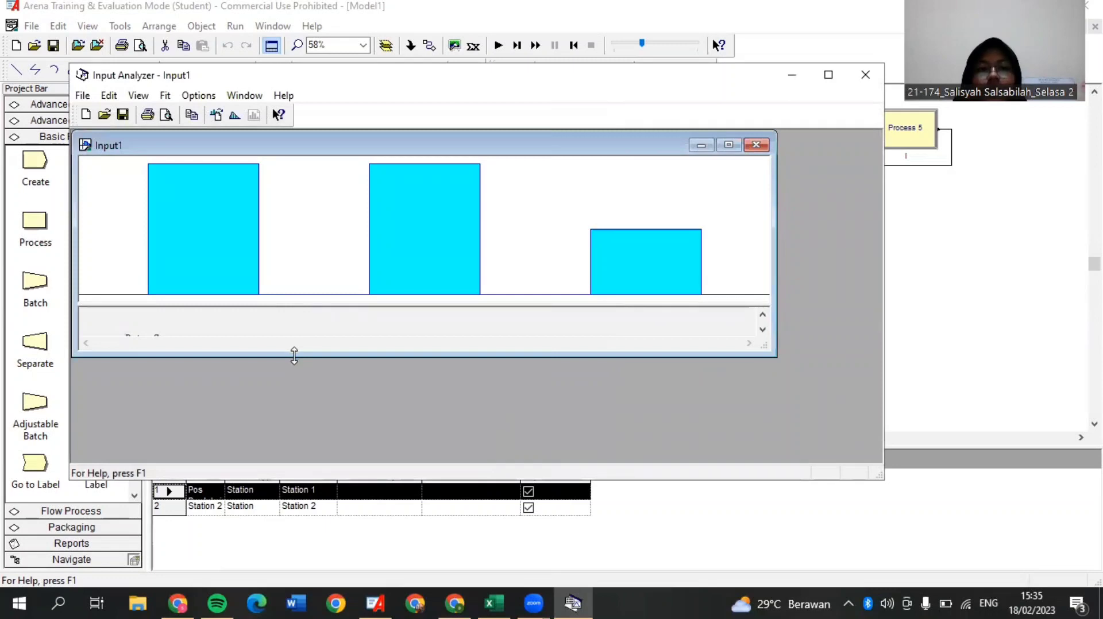
Step: Fit all distributions to the loaded data and copy the best-fit expression 180 + EXPO(48)
drag(294, 356, 294, 426)
click(165, 95)
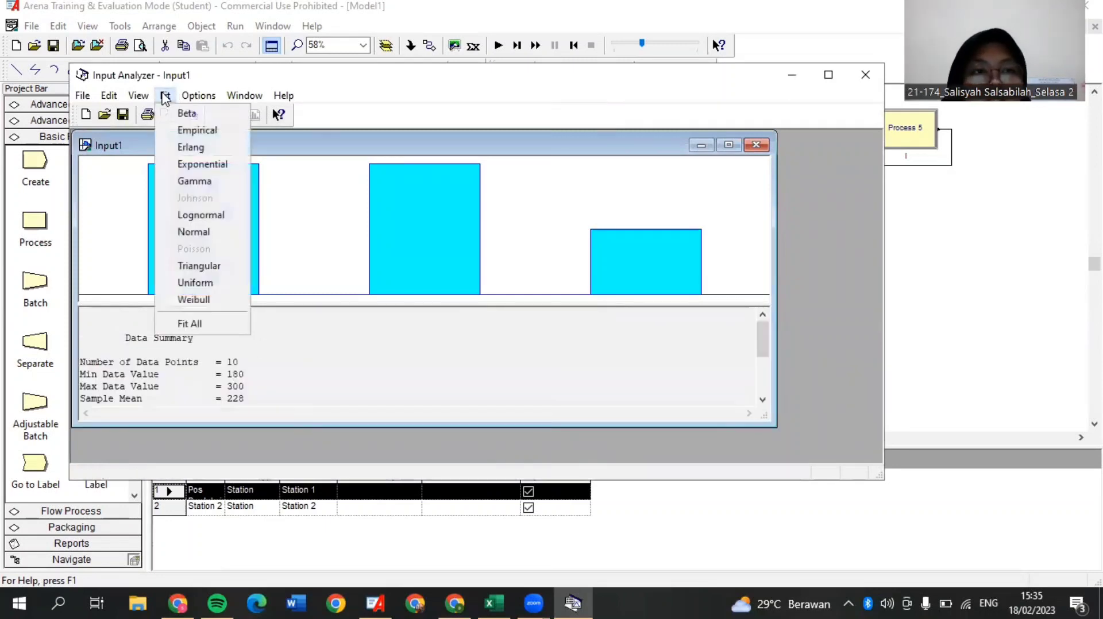
click(192, 322)
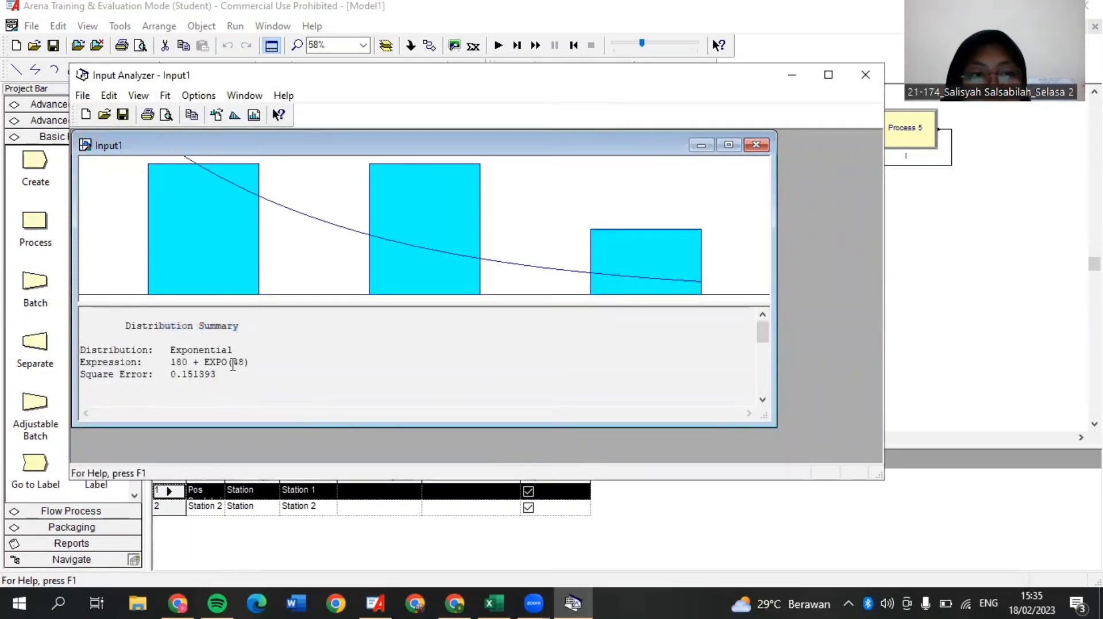
drag(251, 361, 184, 363)
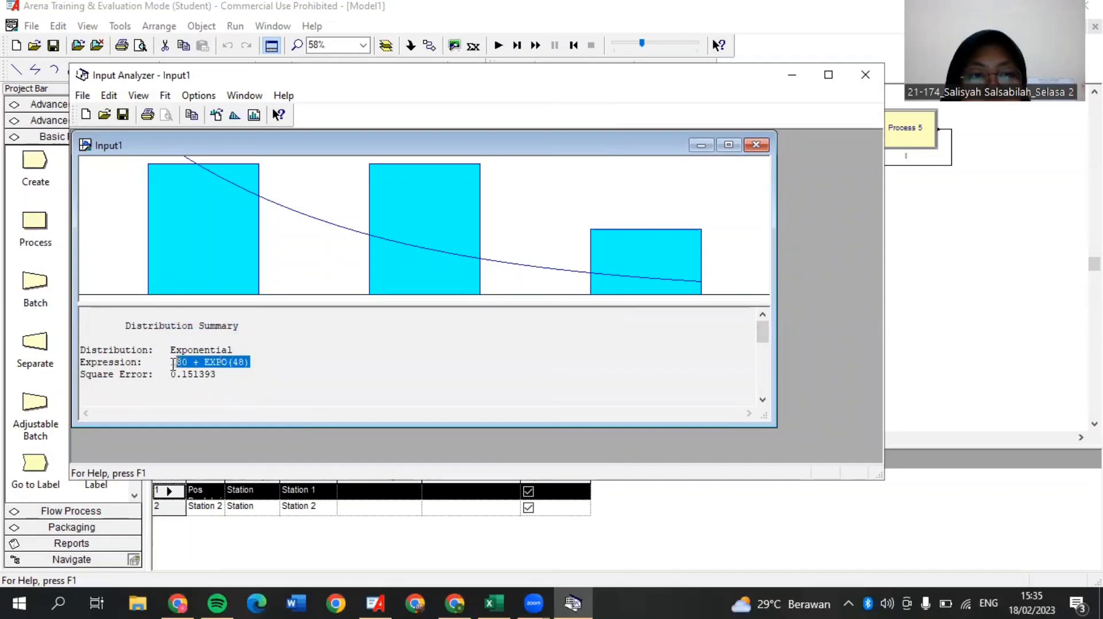
right_click(184, 363)
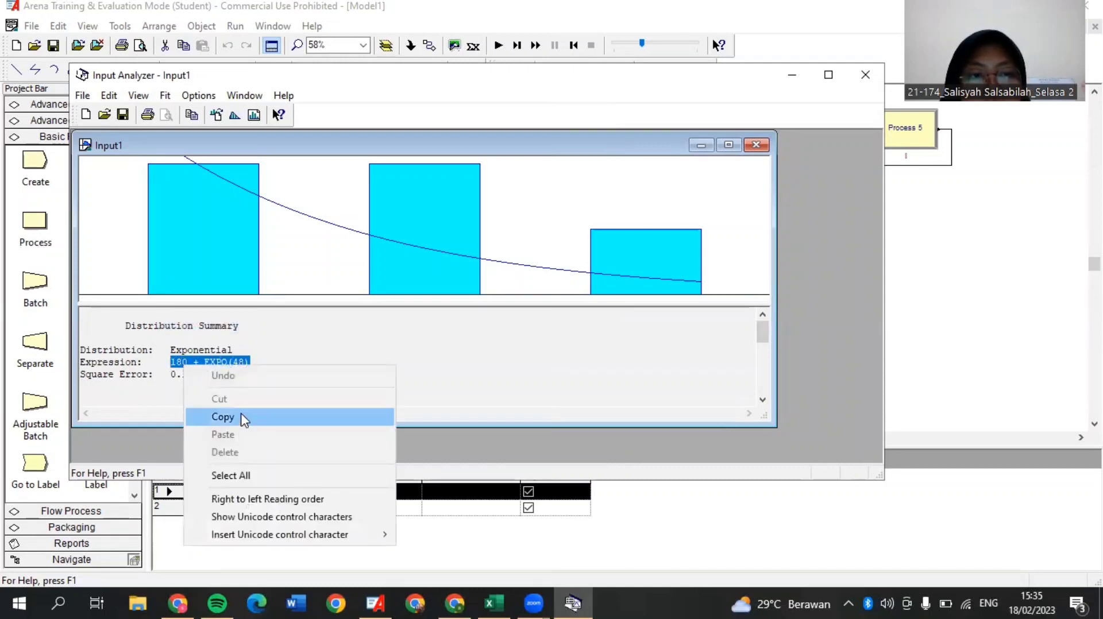
click(241, 420)
Step: Return to the Arena model and rename the Process 1 module as "Perendaman kedelai"
click(791, 75)
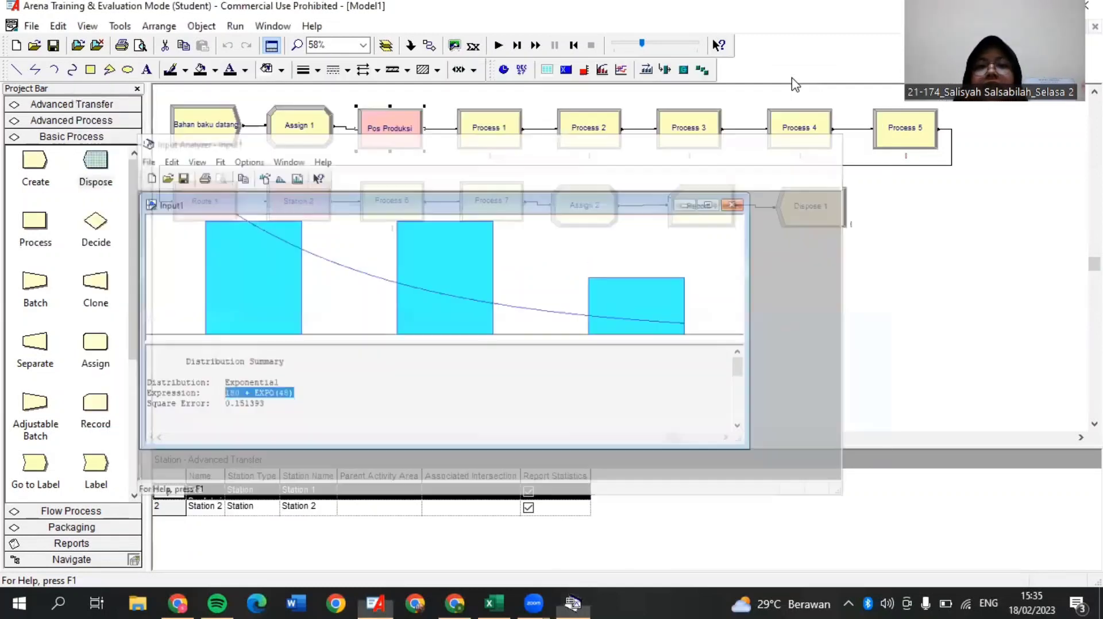
double_click(489, 133)
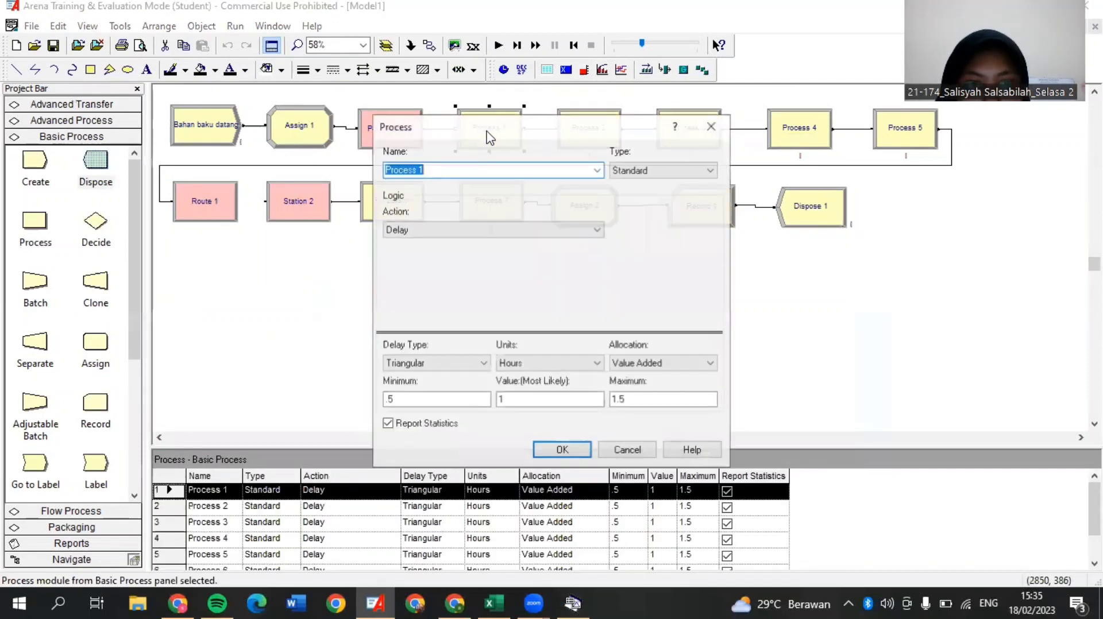
key(BackSpace)
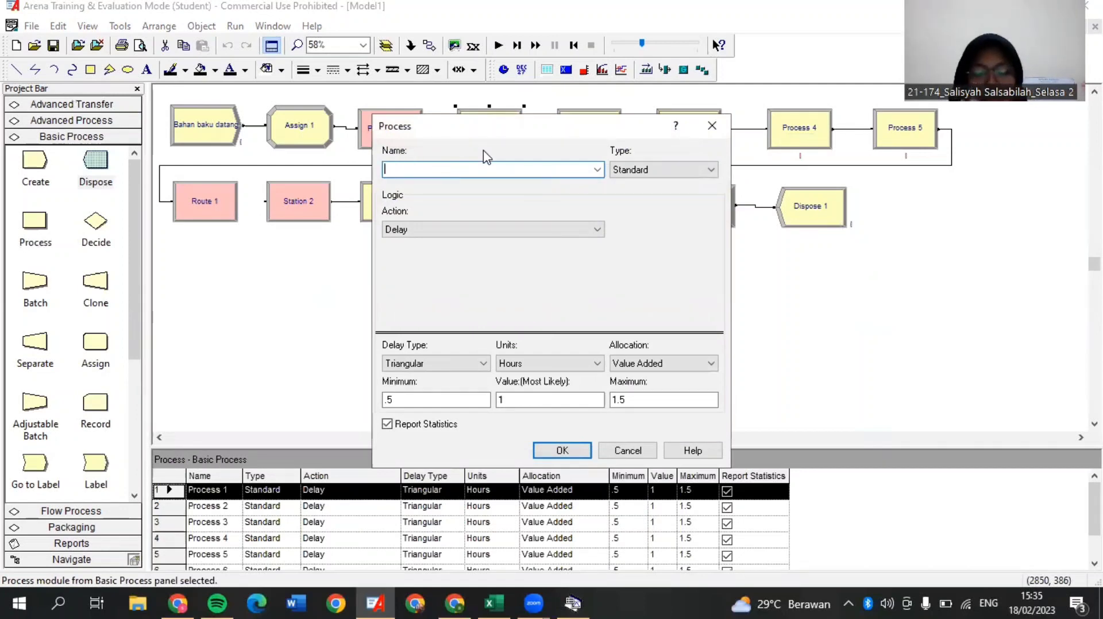
text(P)
key(Caps_Lock)
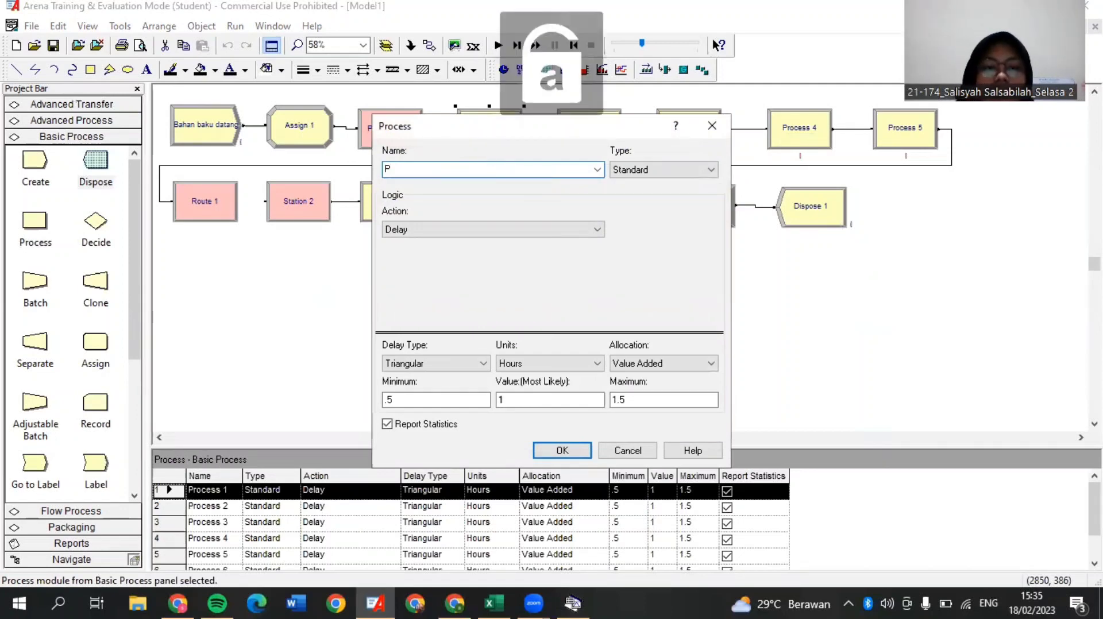
text(erendaman kedelai)
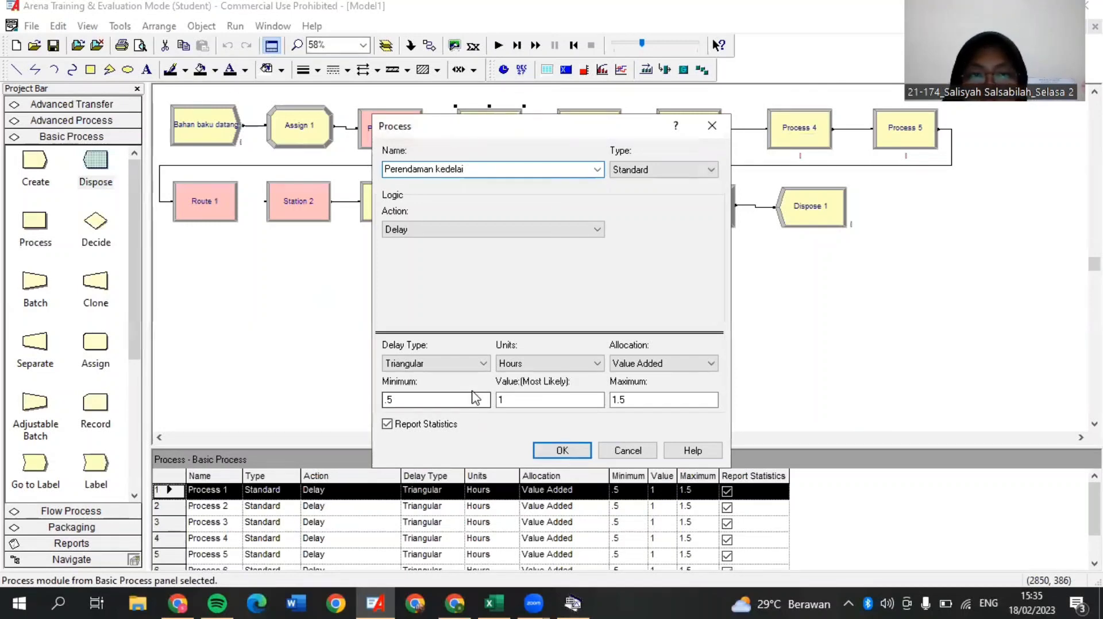
Step: Set the Perendaman kedelai module's delay type to Expression and its units to Minutes
click(469, 369)
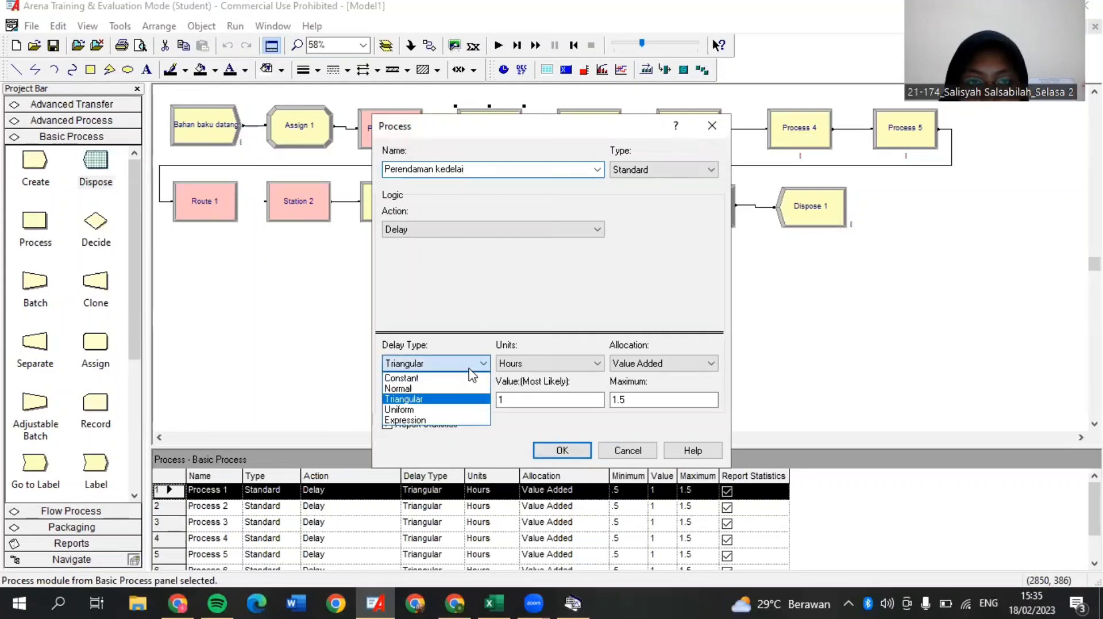
click(451, 422)
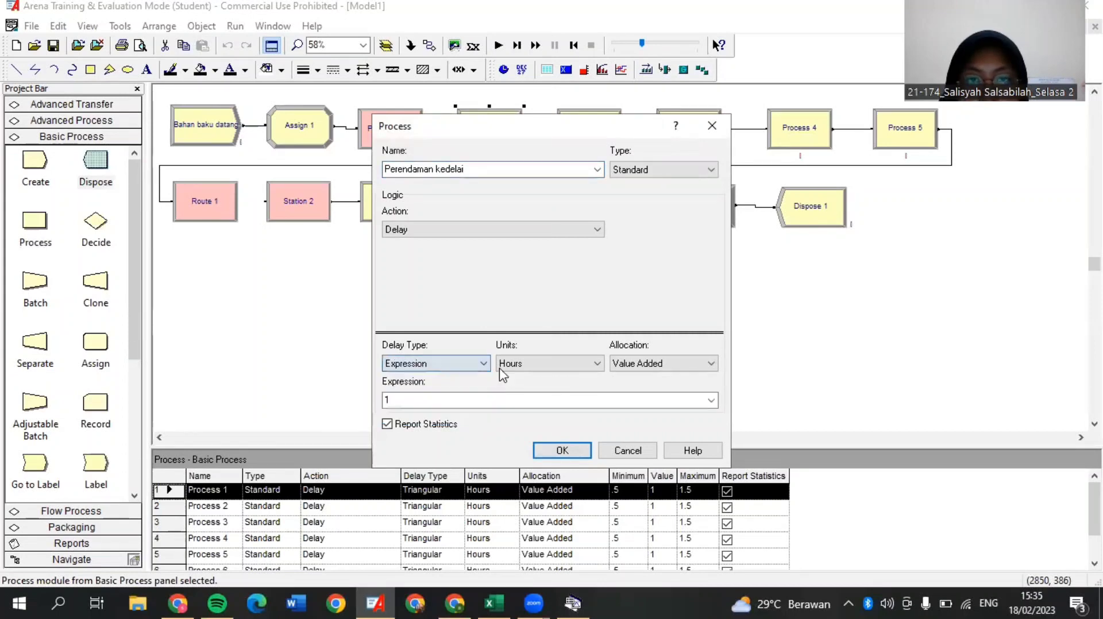
click(504, 365)
click(514, 389)
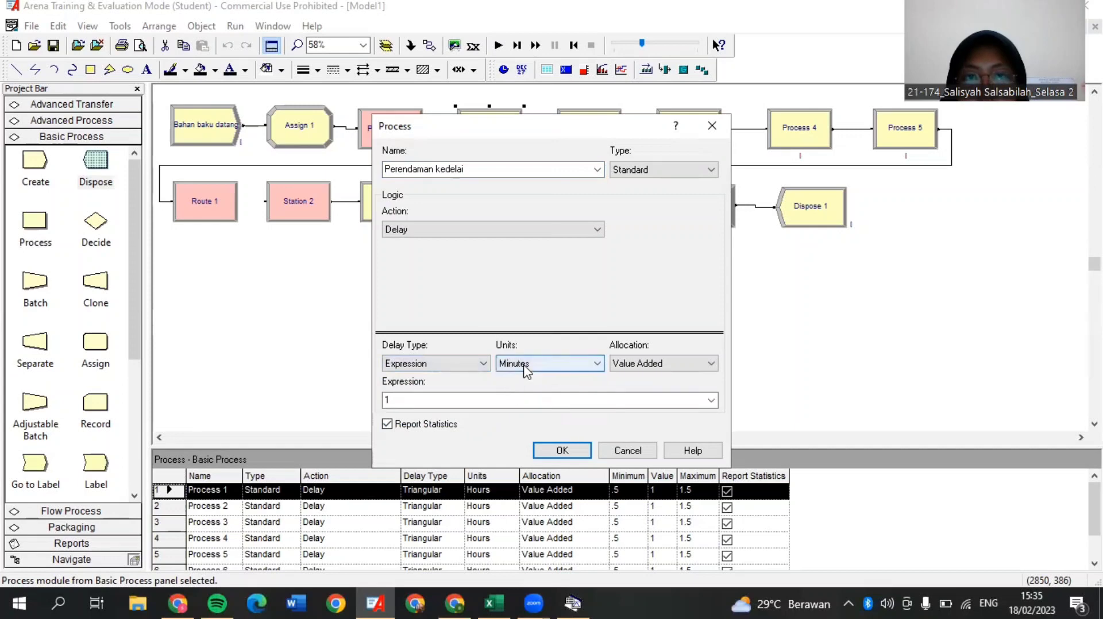
Step: Replace the Perendaman kedelai delay expression with the copied 180 + EXPO(48) and accept the module's settings
click(620, 401)
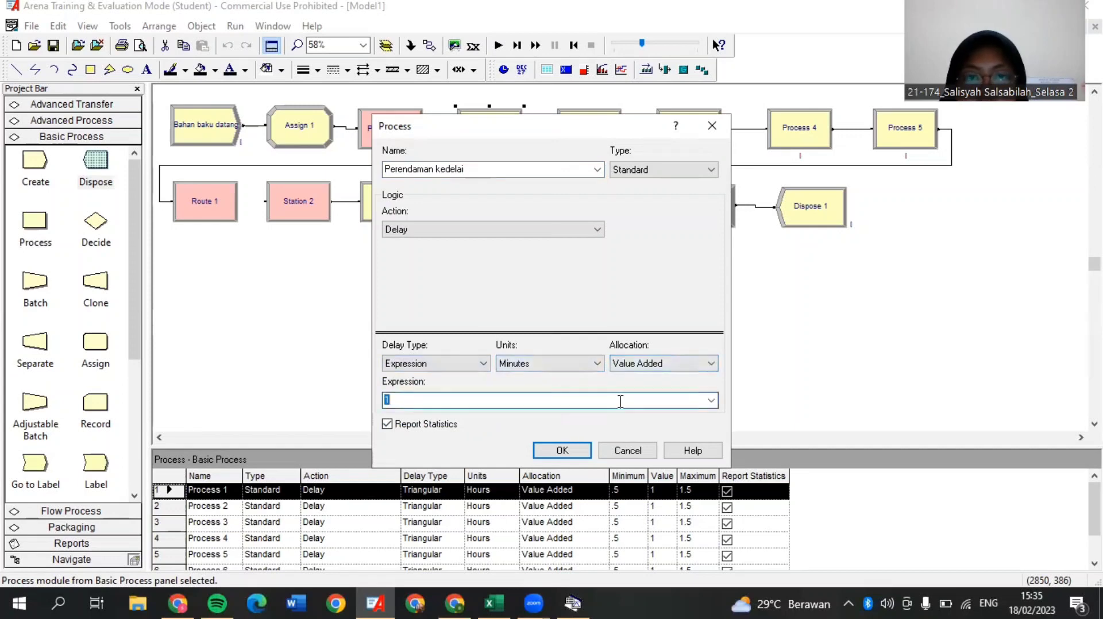
text(1)
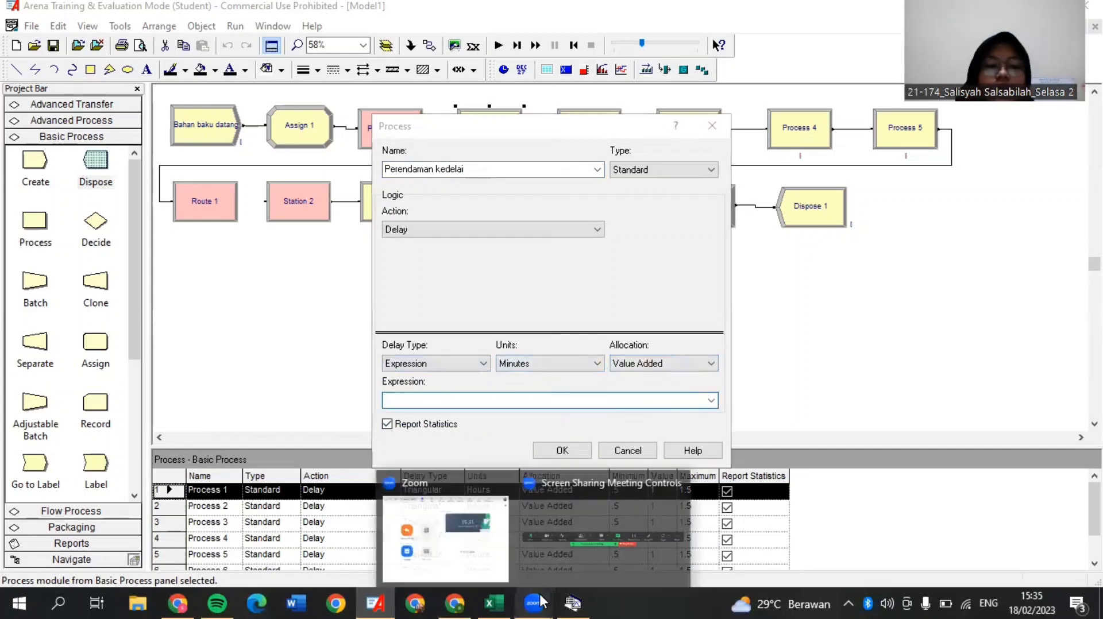
click(535, 603)
click(464, 411)
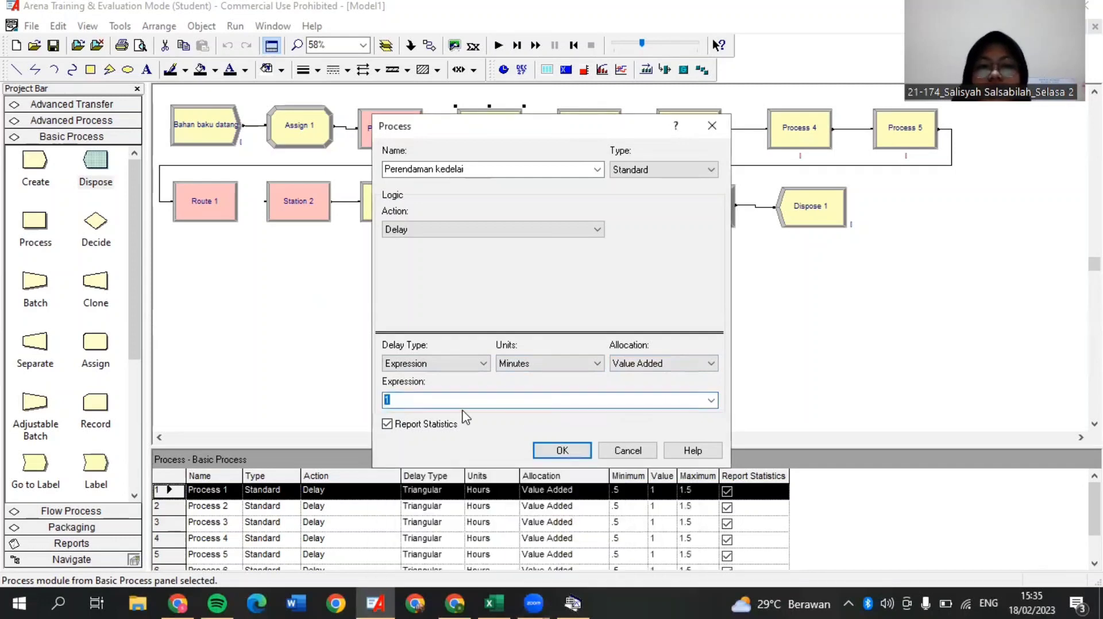
key(ctrl+v)
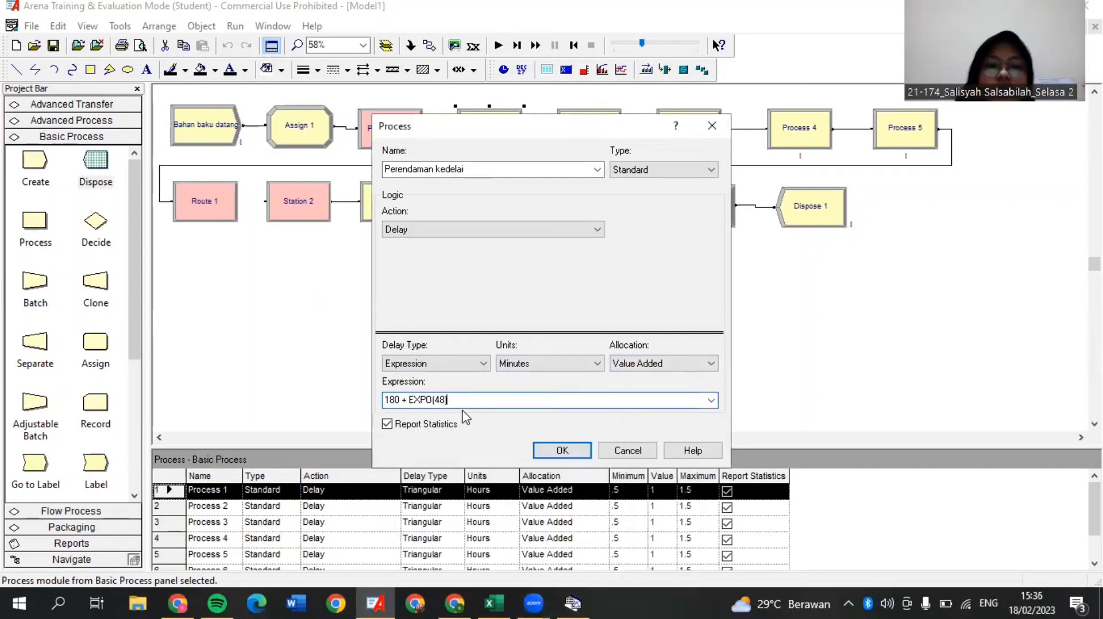
click(561, 452)
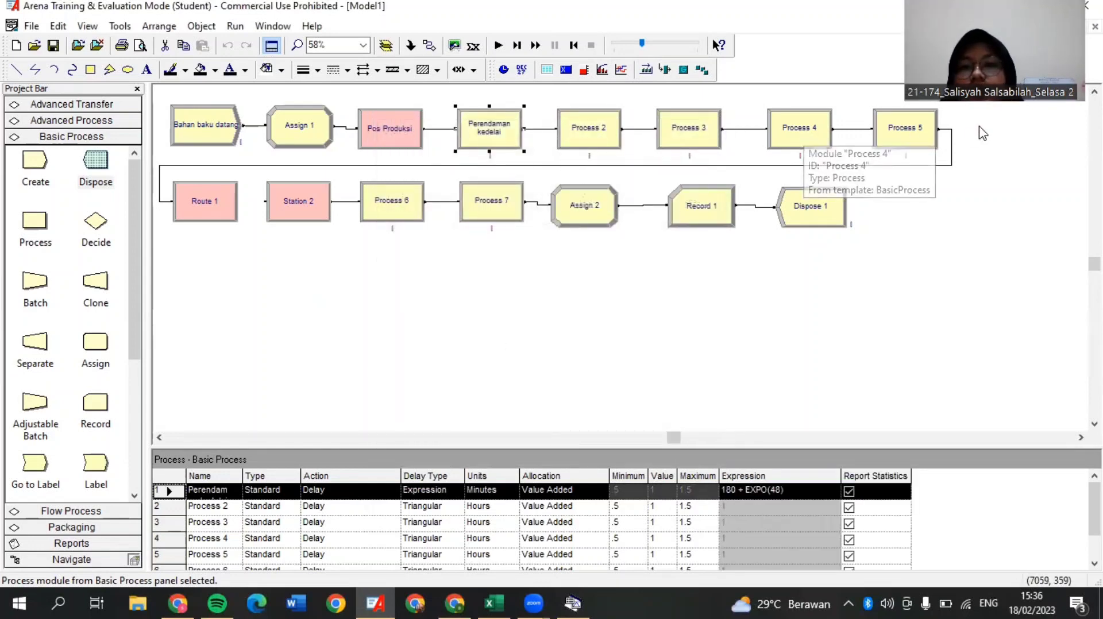
Step: Switch back to the Input Analyzer and create a second blank fit document
click(120, 26)
click(158, 77)
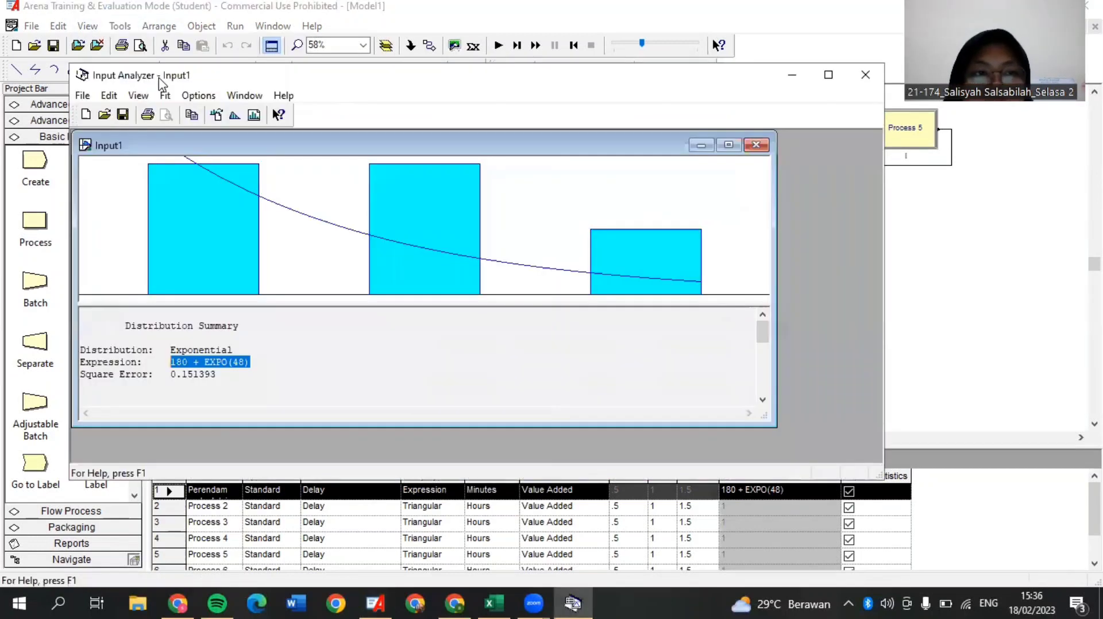
click(82, 95)
click(98, 114)
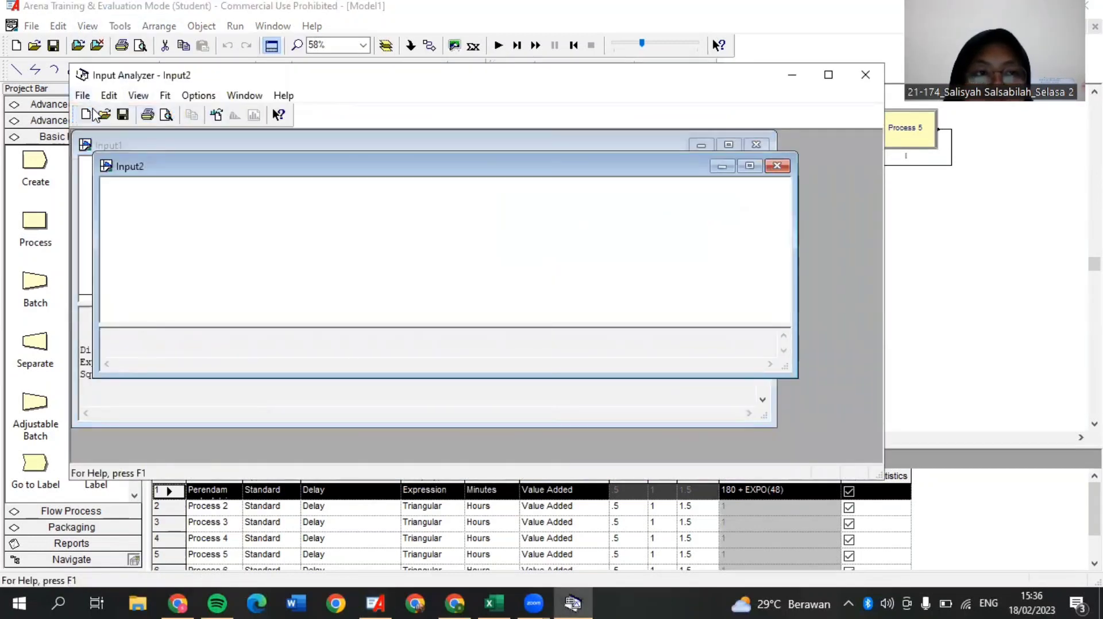
Step: Load the existing data file 2 from the Produksi Tahu folder into the blank Input2 document
click(83, 96)
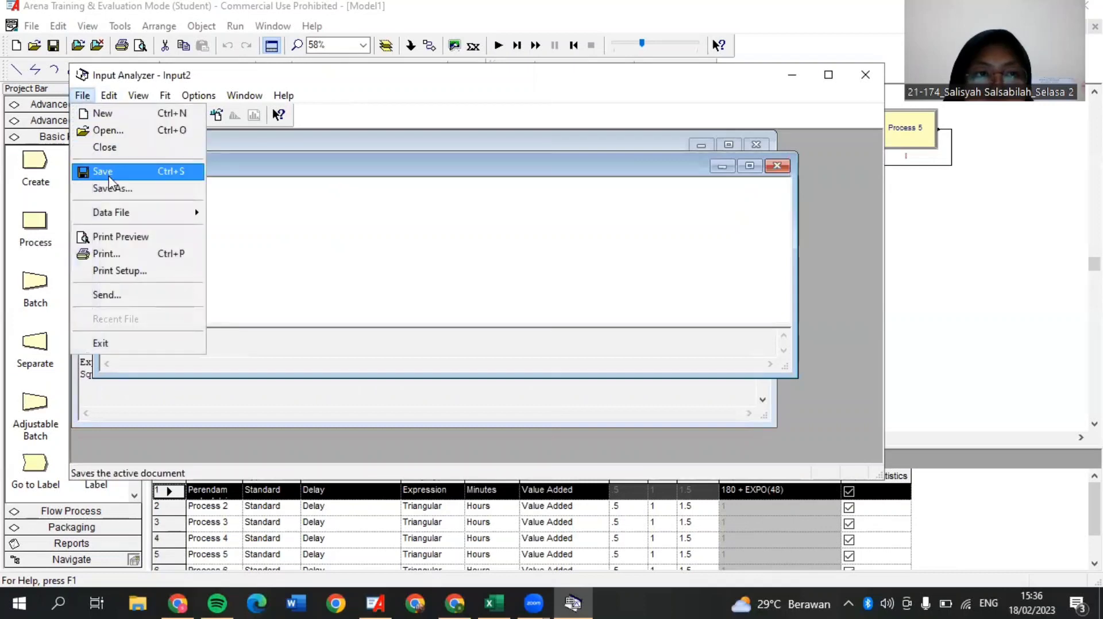
mouse_move(110, 212)
click(257, 214)
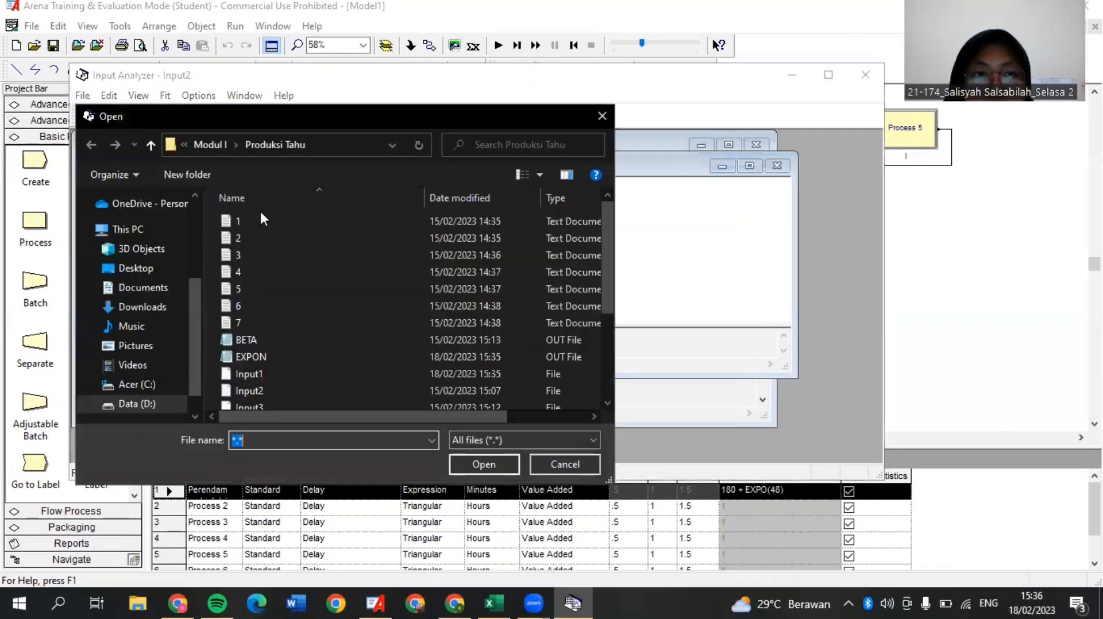
click(240, 235)
click(484, 464)
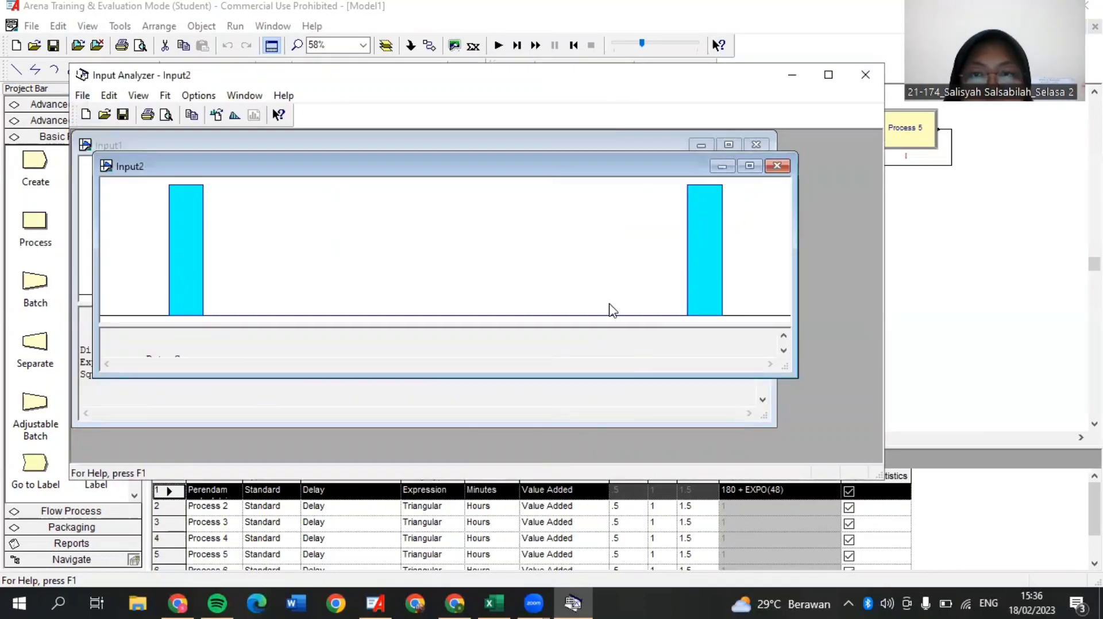
Step: Fit all distributions to the Input2 data and copy the best fit's expression from the distribution summary
click(165, 96)
click(230, 323)
drag(231, 375, 231, 439)
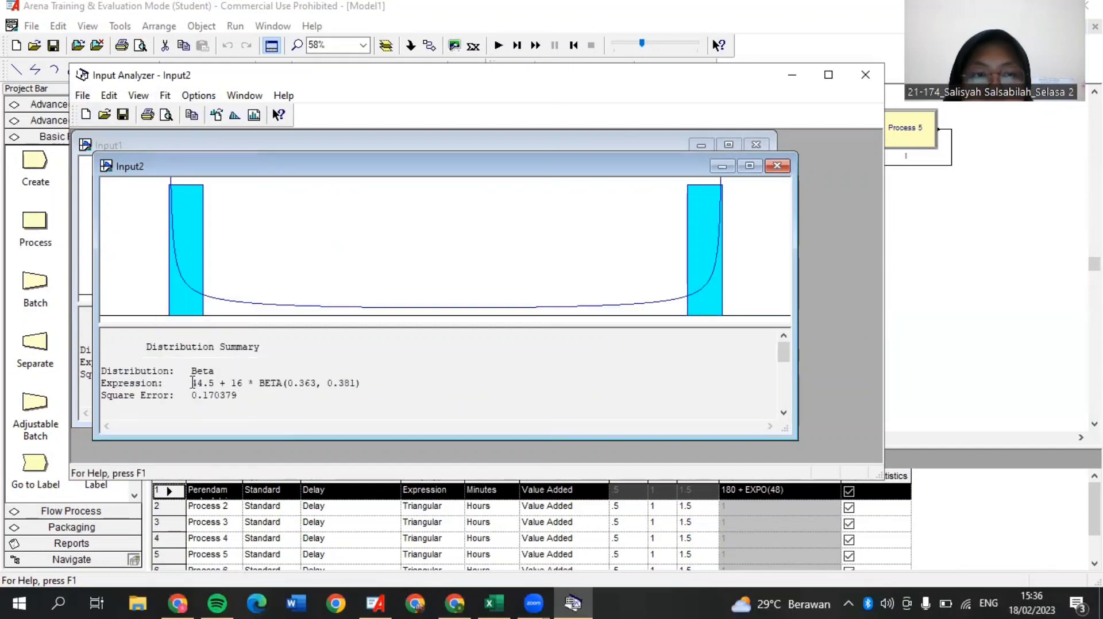
drag(191, 383, 362, 383)
right_click(313, 385)
click(351, 436)
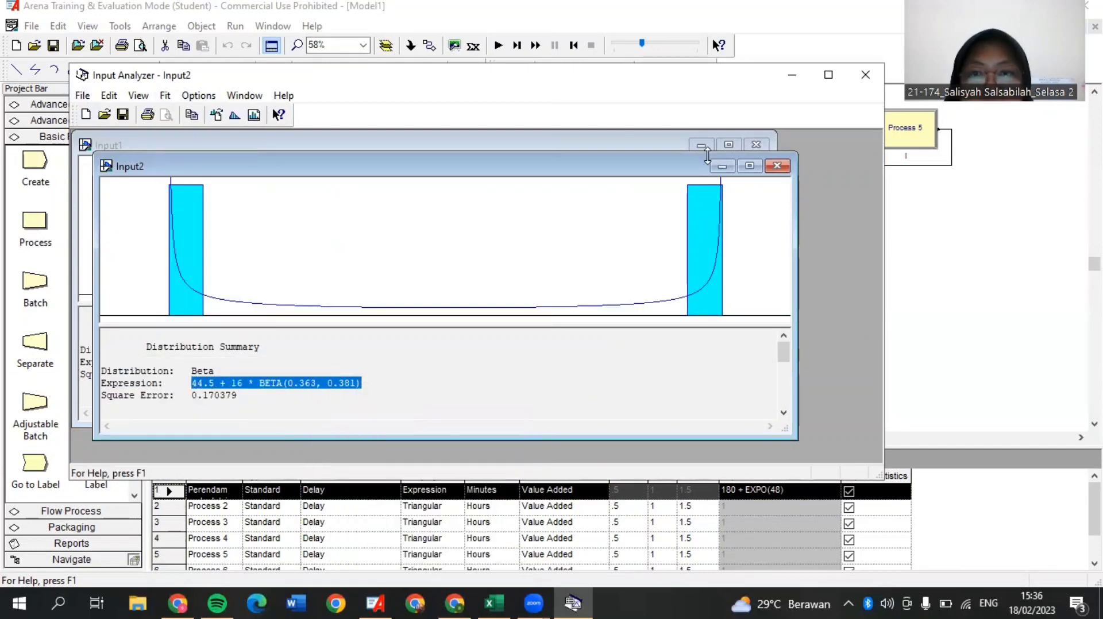
Step: Return to the Arena model and rename the Process 2 module as "Penggilingan kedelai"
click(792, 75)
double_click(601, 130)
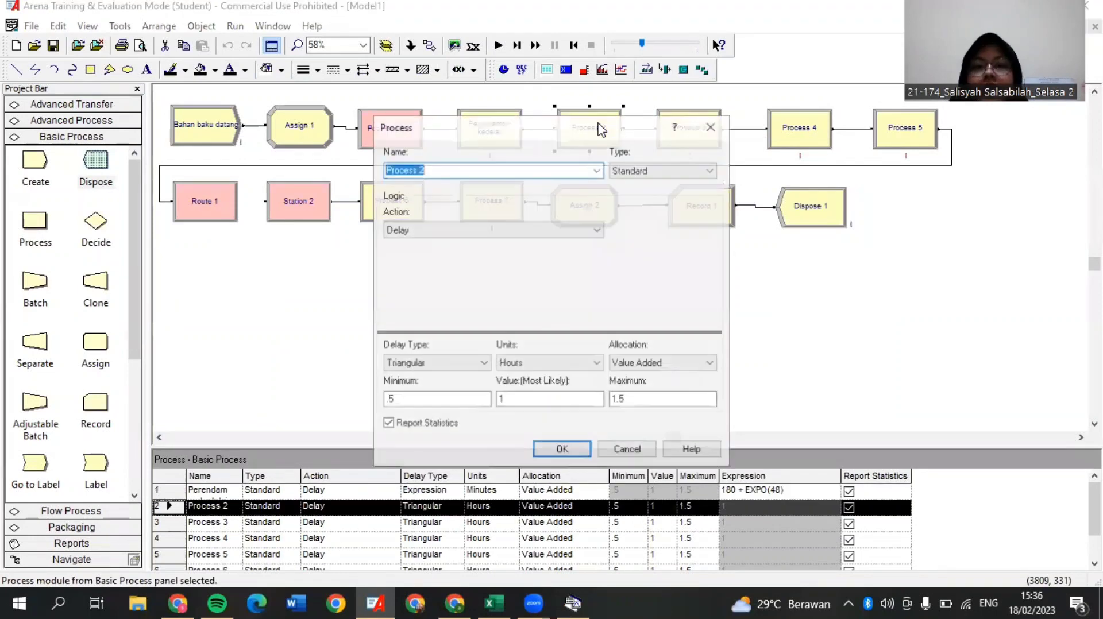
key(BackSpace)
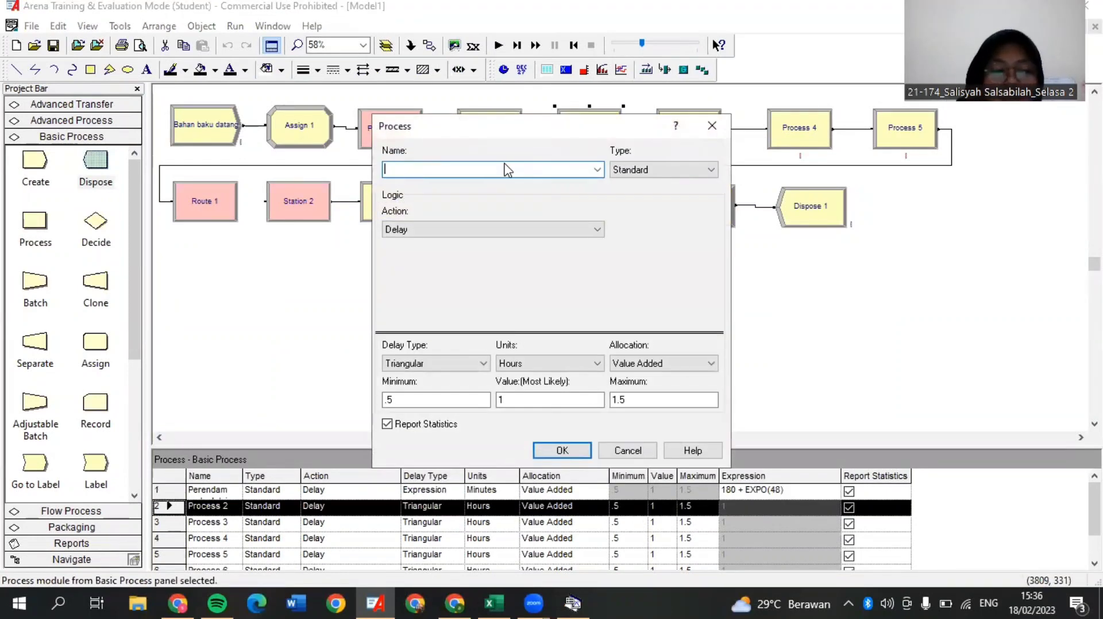
text(P)
key(Caps_Lock)
text(enggilingan kedelai)
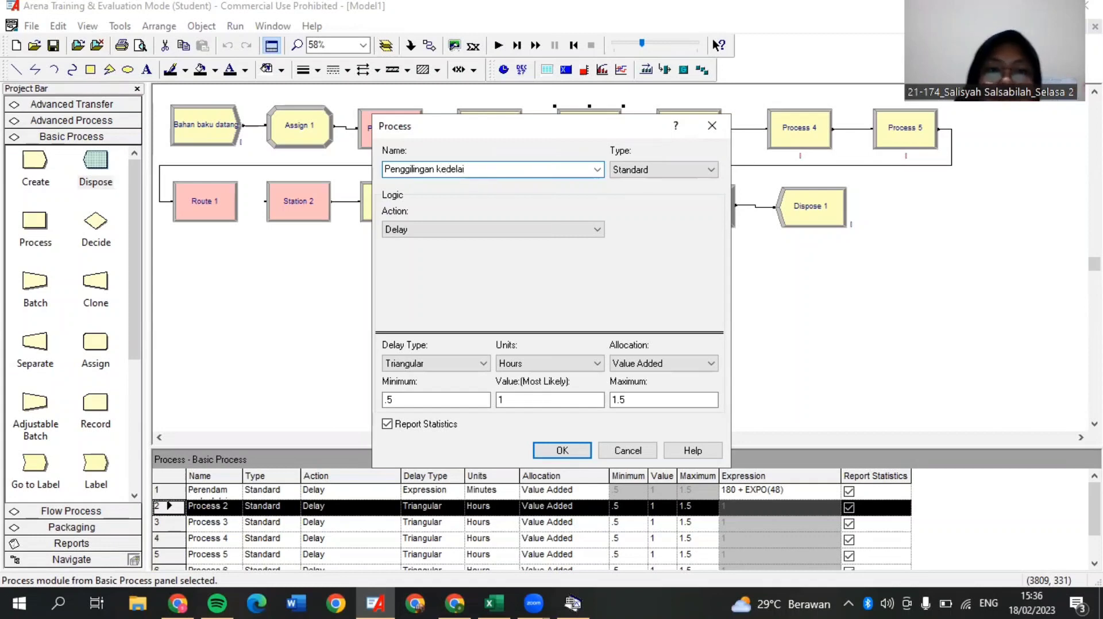
Step: Give Penggilingan kedelai an Expression delay in Minutes with the copied 44.5 + 16 * BETA(0.363, 0.381) and accept the settings
click(436, 363)
click(414, 416)
click(555, 367)
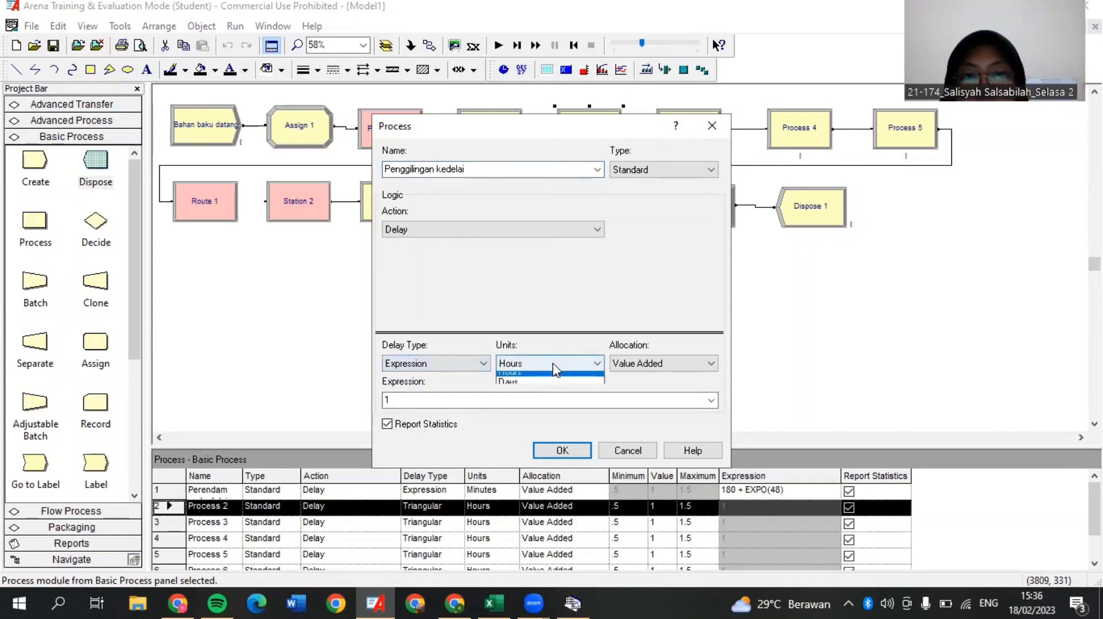
click(546, 387)
double_click(546, 401)
key(ctrl+v)
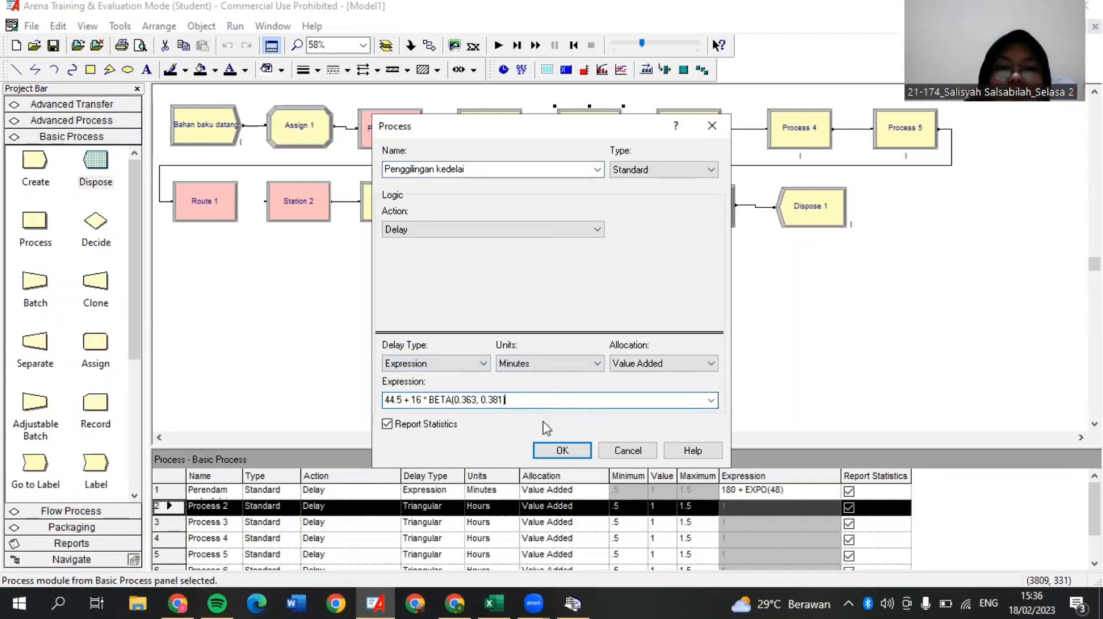
click(561, 450)
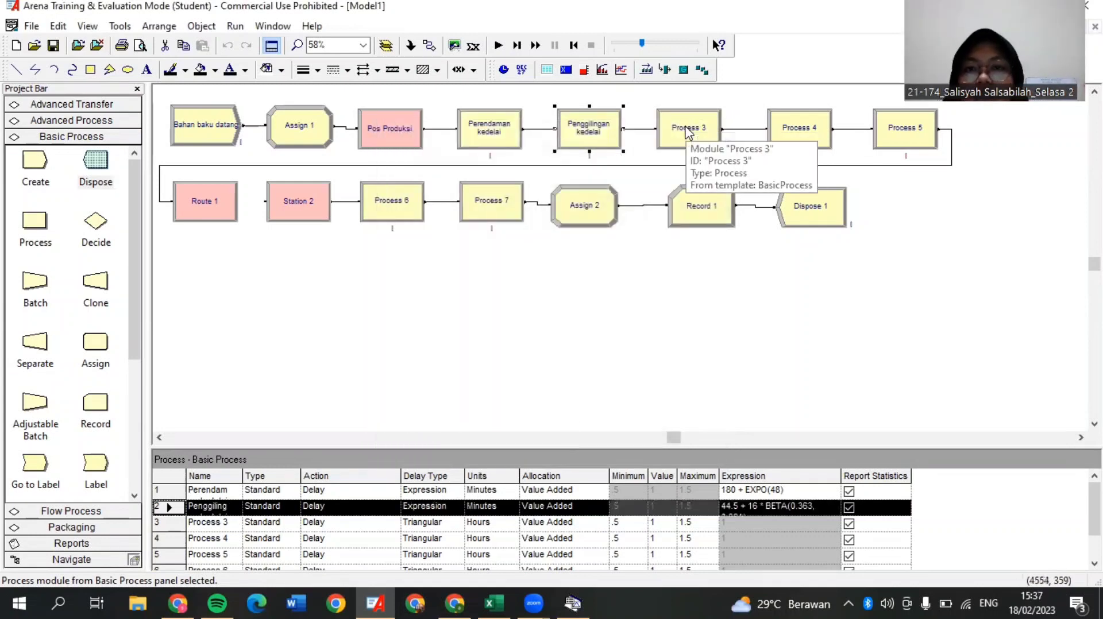
Step: Switch back to the Input Analyzer and create a third blank fit document
double_click(687, 129)
click(122, 27)
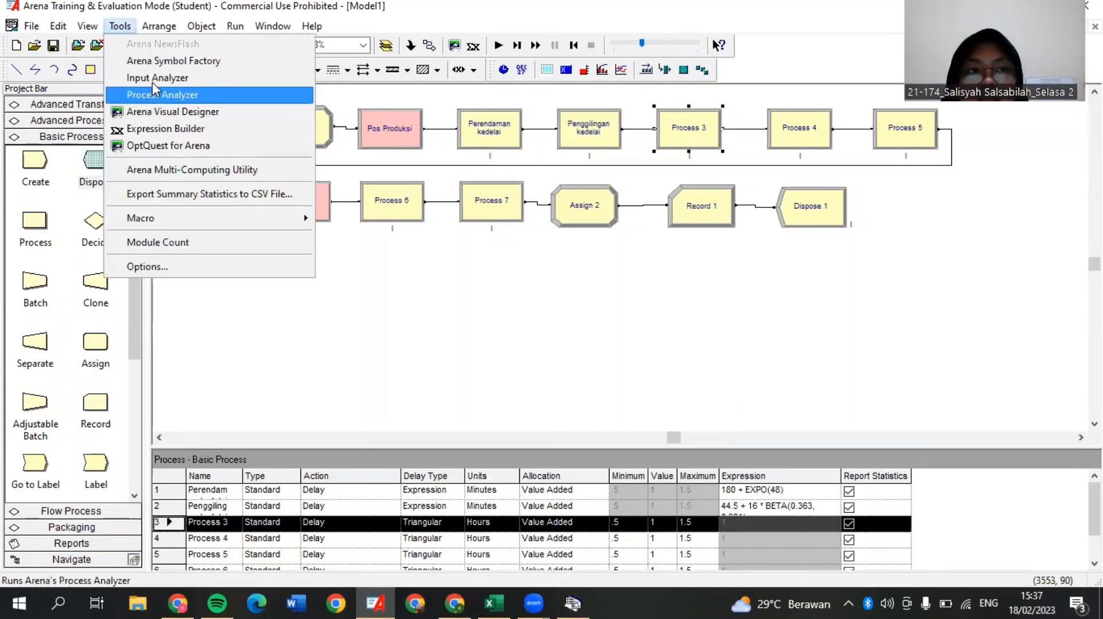
click(143, 76)
click(82, 95)
click(92, 118)
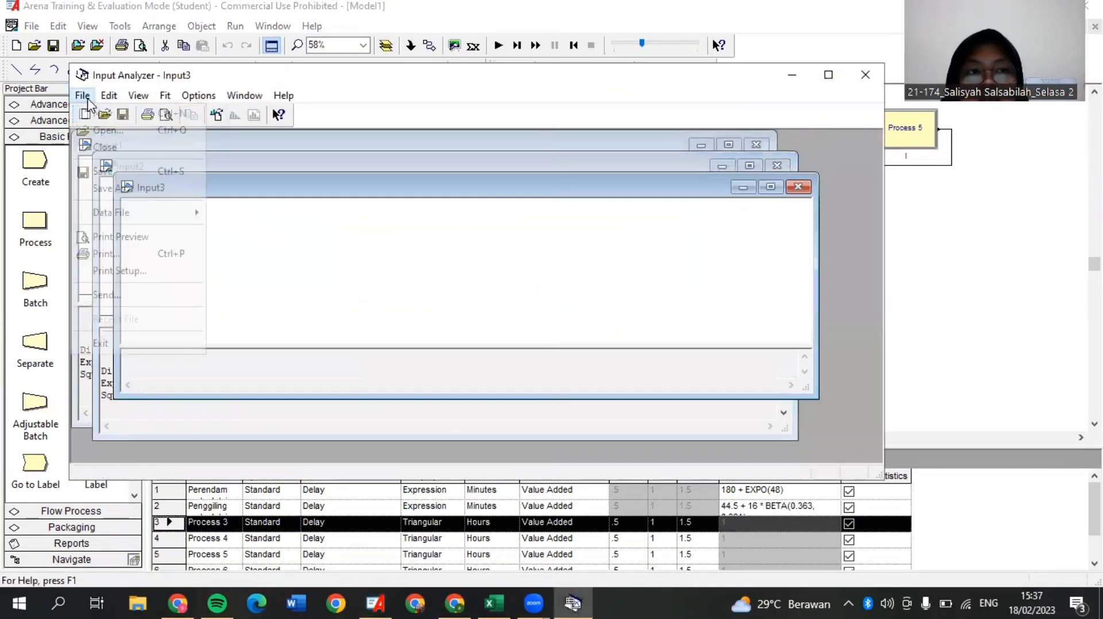
Step: Load the existing data file 3 from the Produksi Tahu folder into the blank Input3 document
click(83, 94)
mouse_move(131, 213)
click(242, 214)
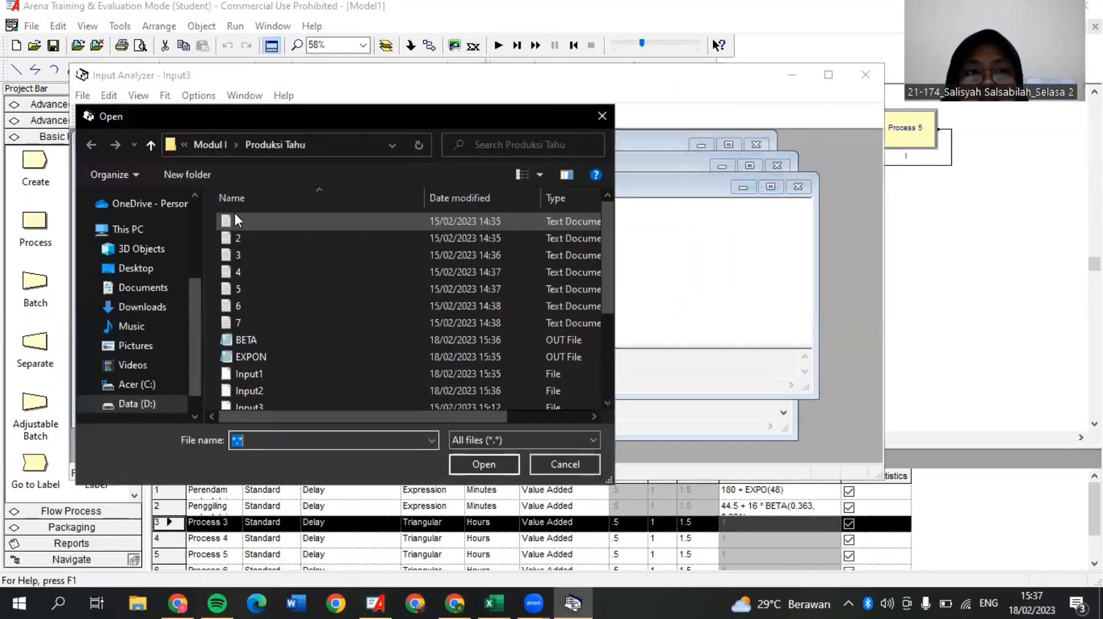
click(254, 255)
click(475, 464)
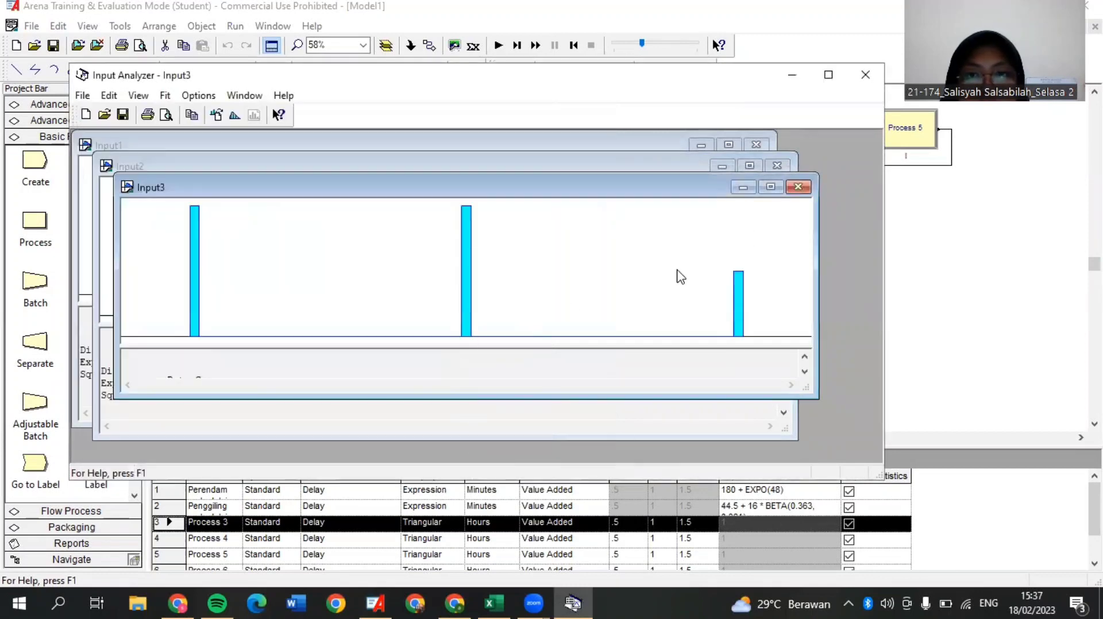
Step: Fit all distributions to the Input3 data and copy the best fit's expression from the distribution summary
click(166, 95)
click(209, 322)
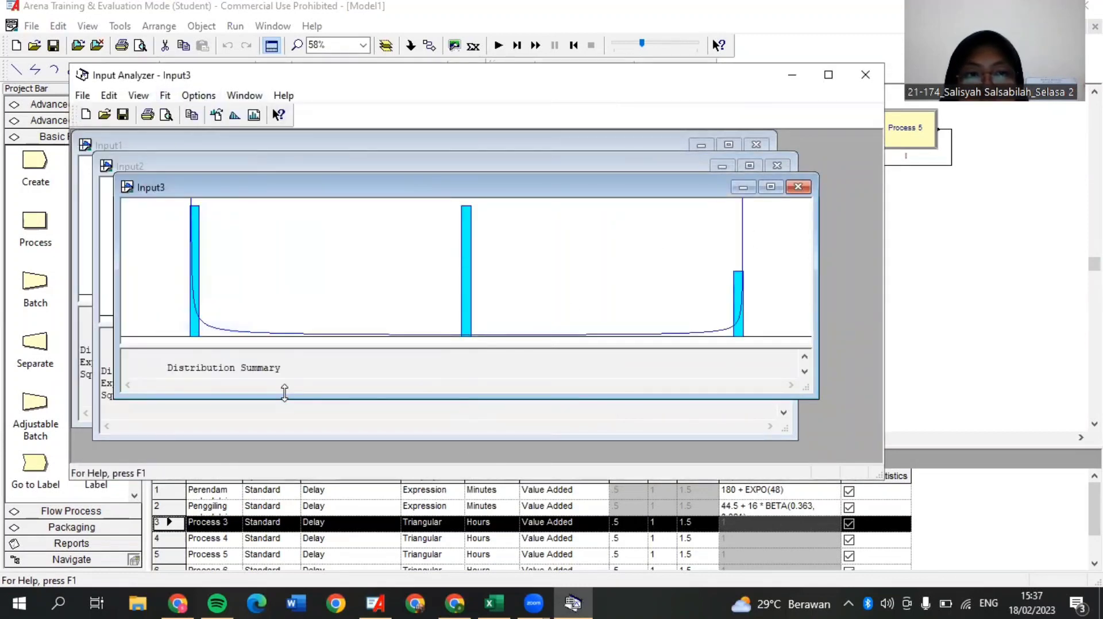
drag(284, 393, 284, 460)
drag(212, 404, 375, 403)
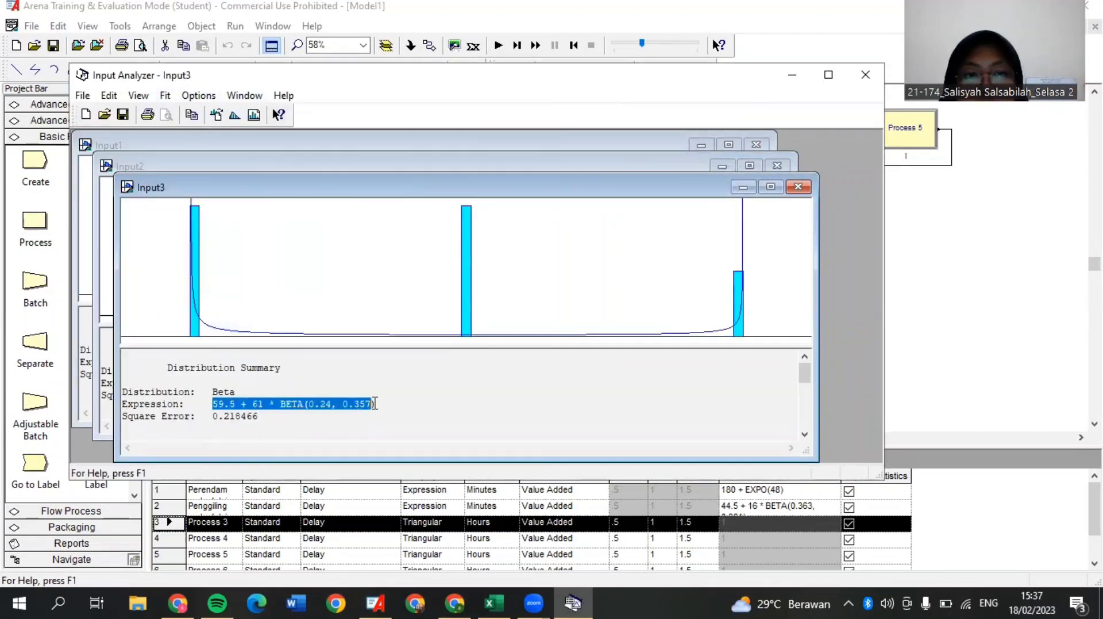
right_click(362, 408)
click(379, 458)
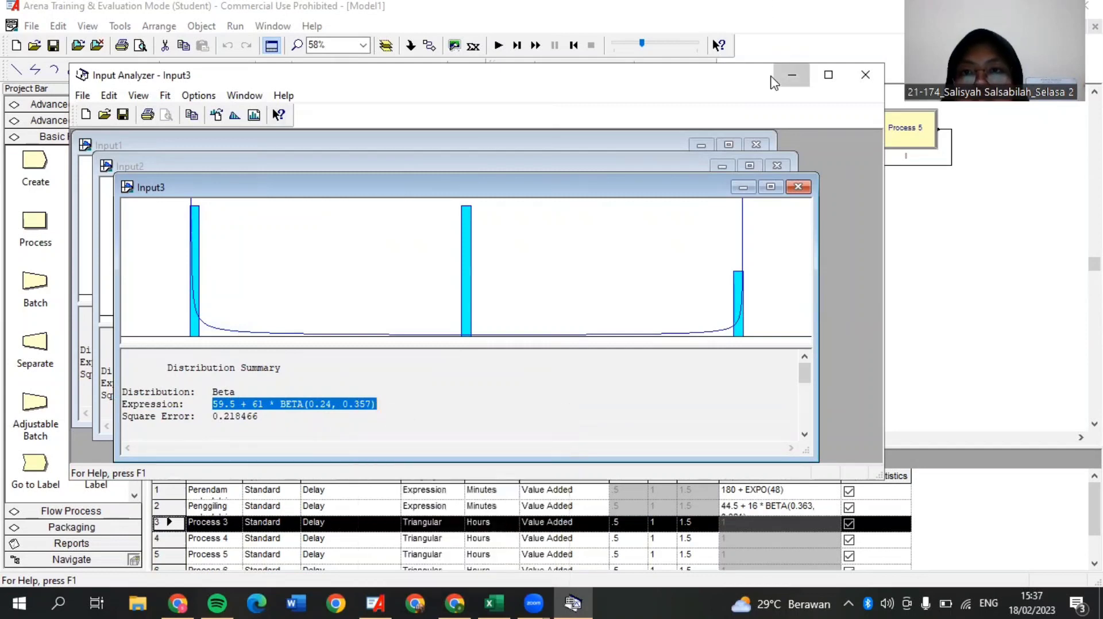
Step: Return to the Arena model and rename the Process 3 module as "Pemasakan kedelai"
click(791, 74)
double_click(692, 128)
key(BackSpace)
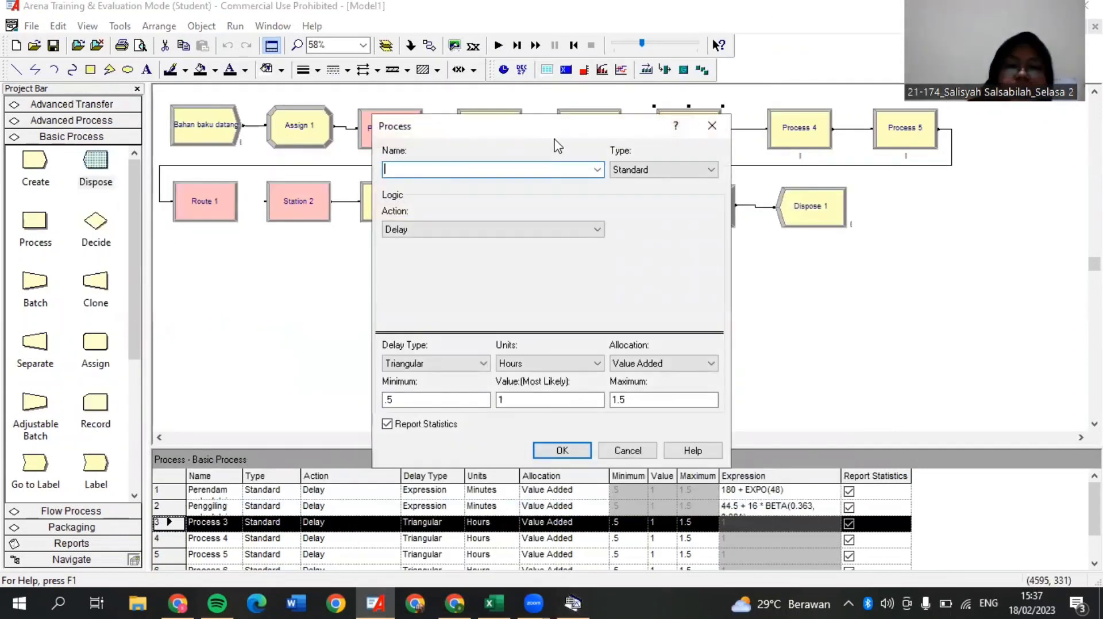
text(P)
key(Caps_Lock)
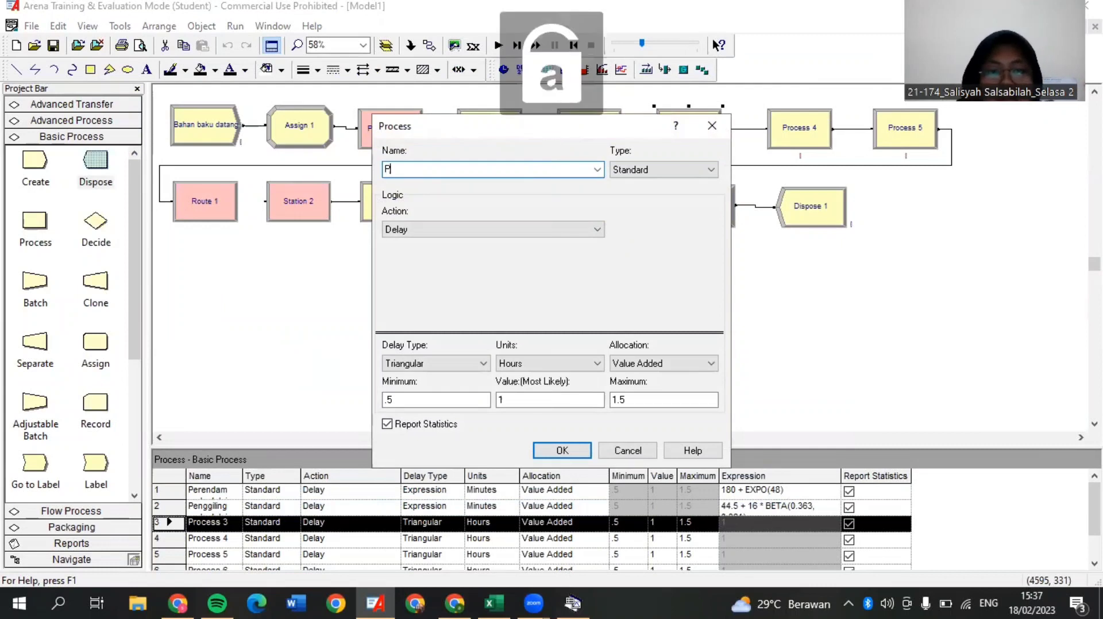
text(eme)
key(BackSpace)
text(asakan kedelai)
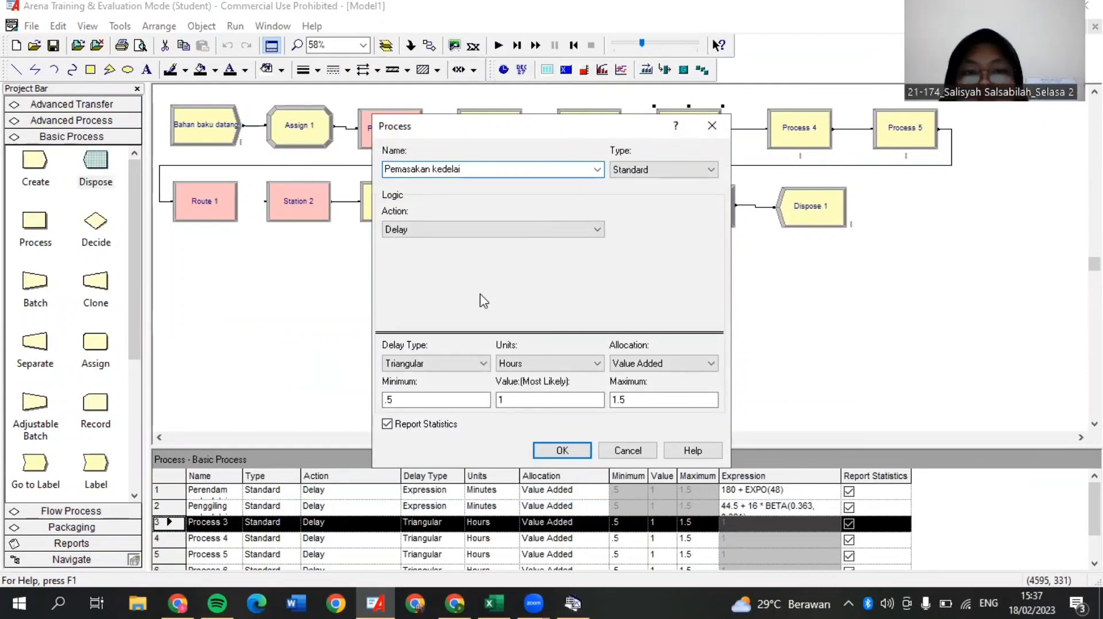
Step: Set the Pemasakan kedelai module's delay type to Expression and its units to Minutes
click(435, 363)
click(402, 409)
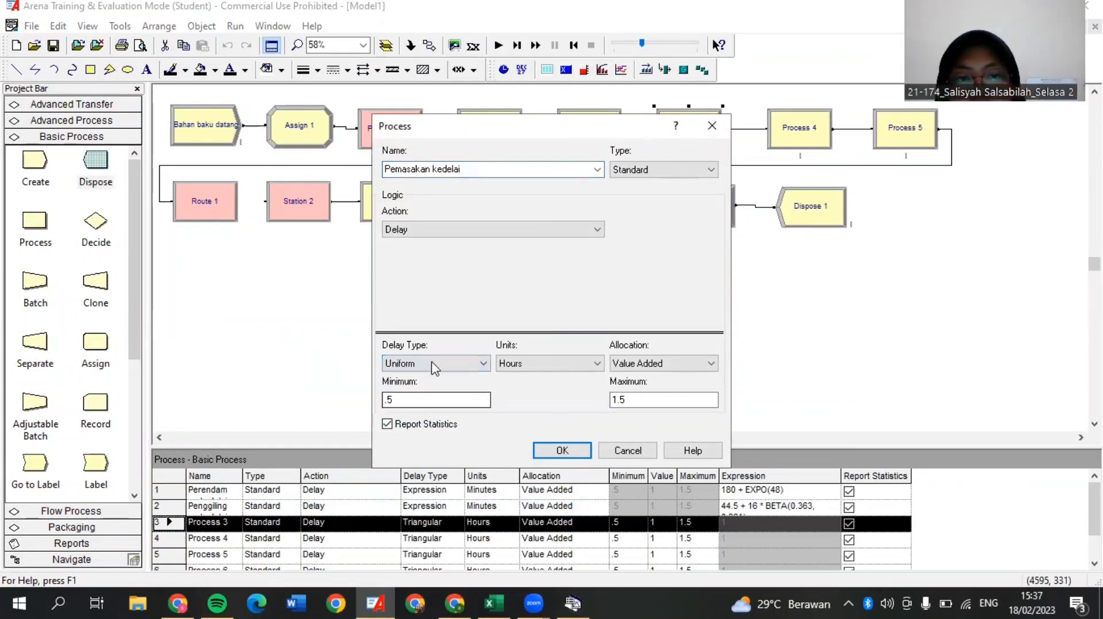
click(432, 362)
click(402, 419)
click(523, 364)
click(512, 382)
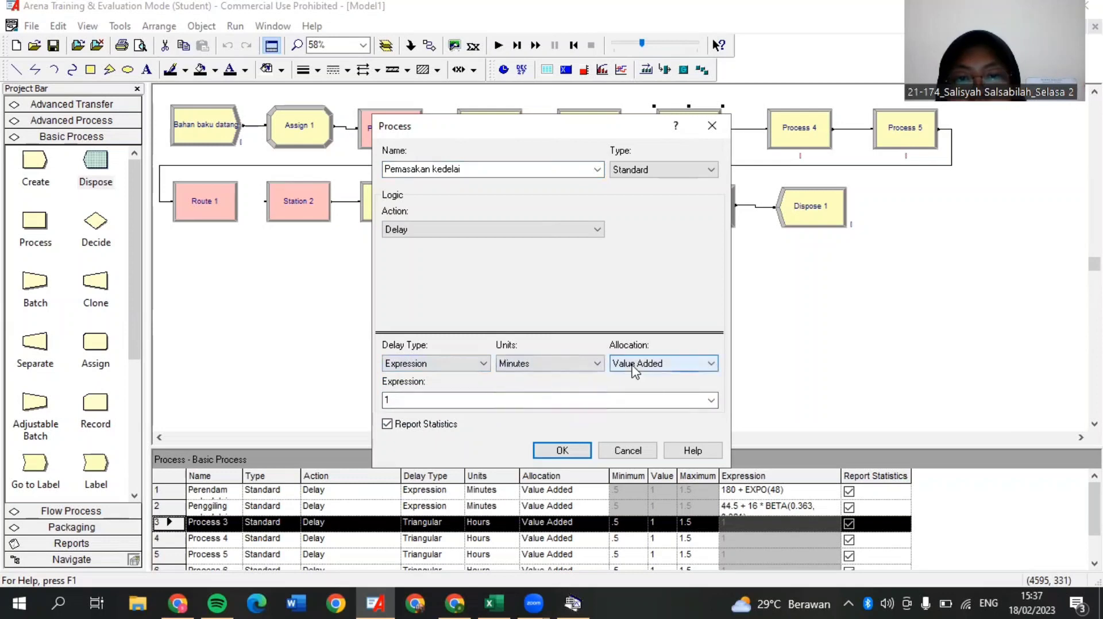
Step: Replace the Pemasakan kedelai delay expression with the copied 59.5 + 61 * BETA(0.24, 0.357) and accept the module's settings
double_click(581, 399)
key(ctrl+v)
click(562, 450)
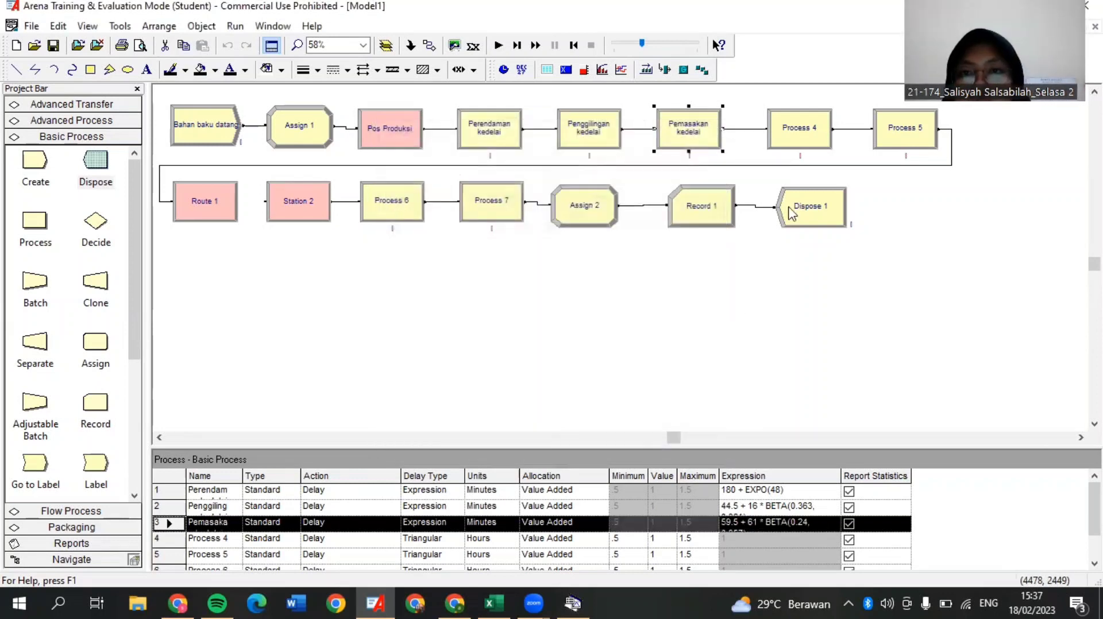
Step: Switch back to the Input Analyzer and create a fourth blank fit document
click(120, 25)
click(151, 75)
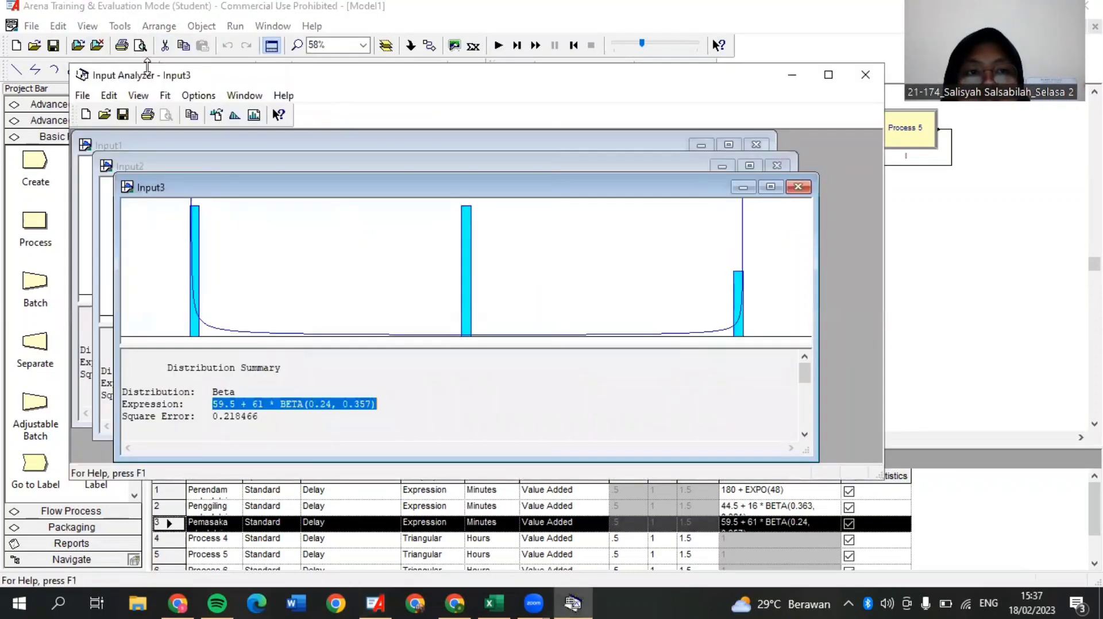
click(82, 95)
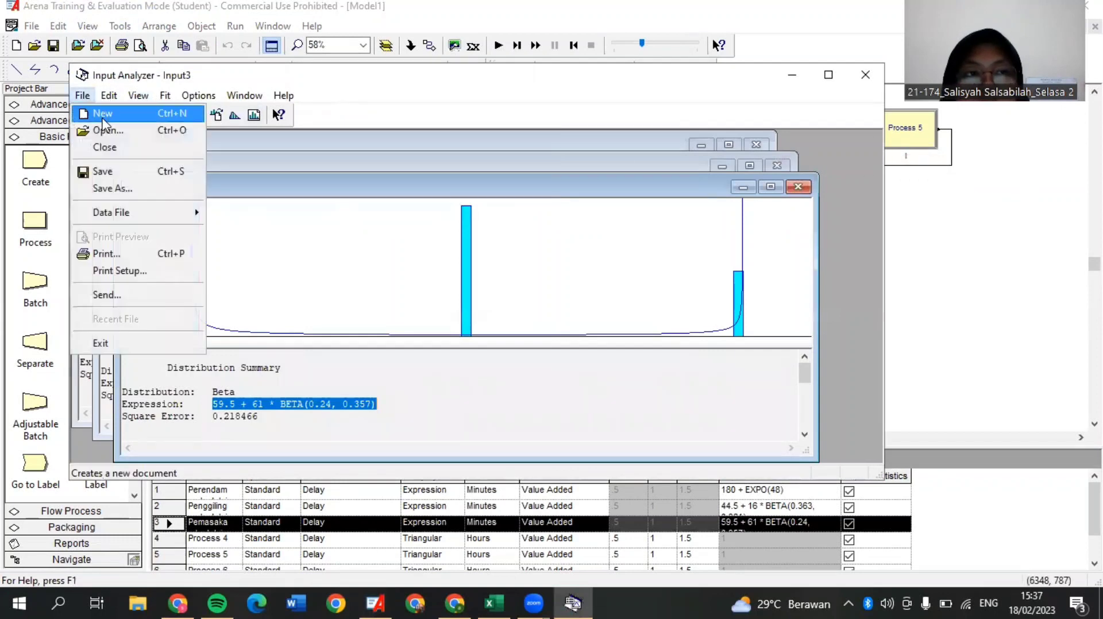
mouse_move(172, 213)
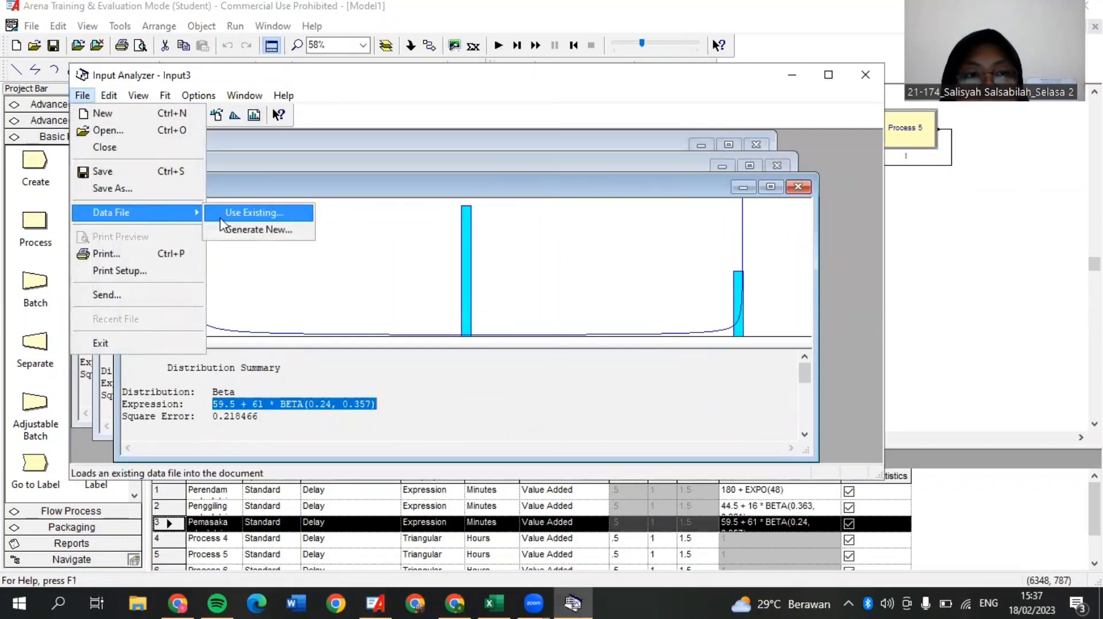
click(102, 114)
Step: Load the existing data file 4 from the Produksi Tahu folder into the blank Input4 document
click(83, 95)
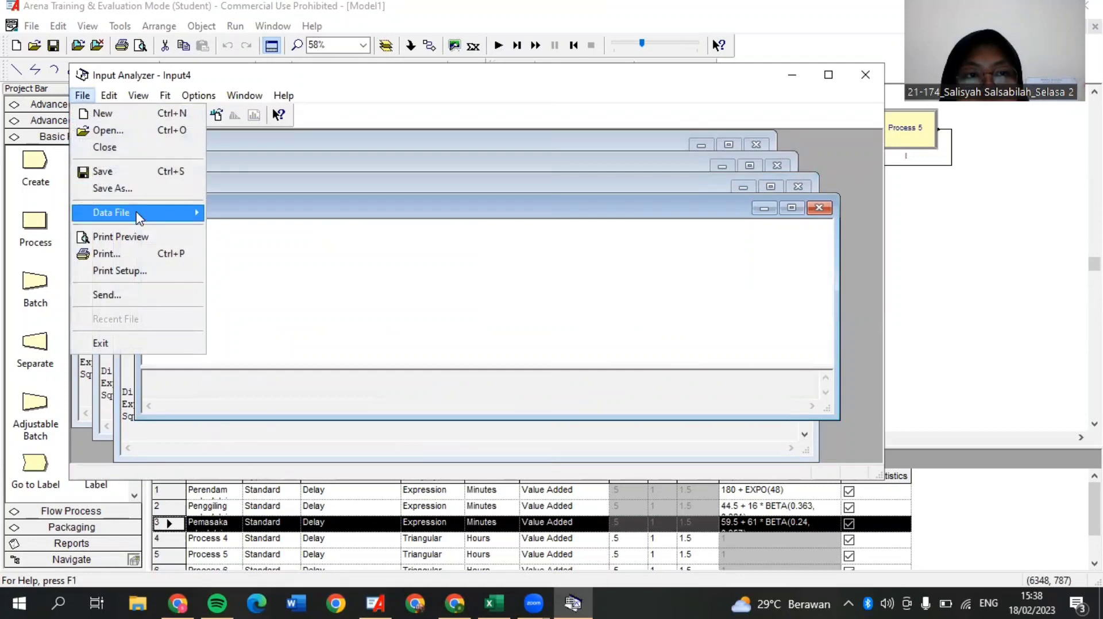
click(230, 213)
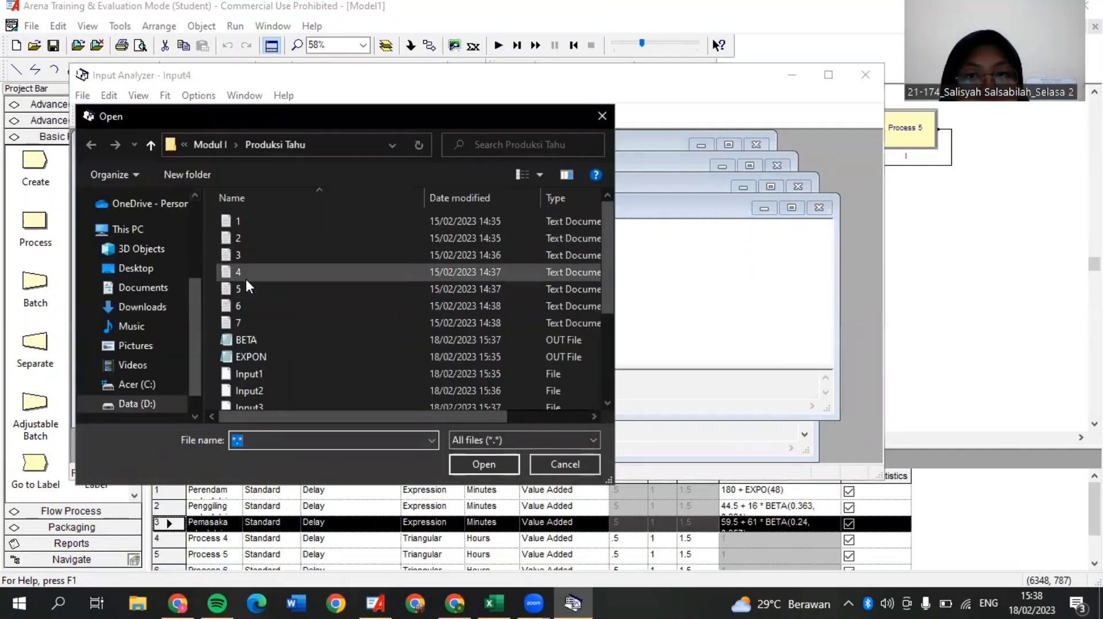
click(244, 276)
drag(281, 114, 370, 120)
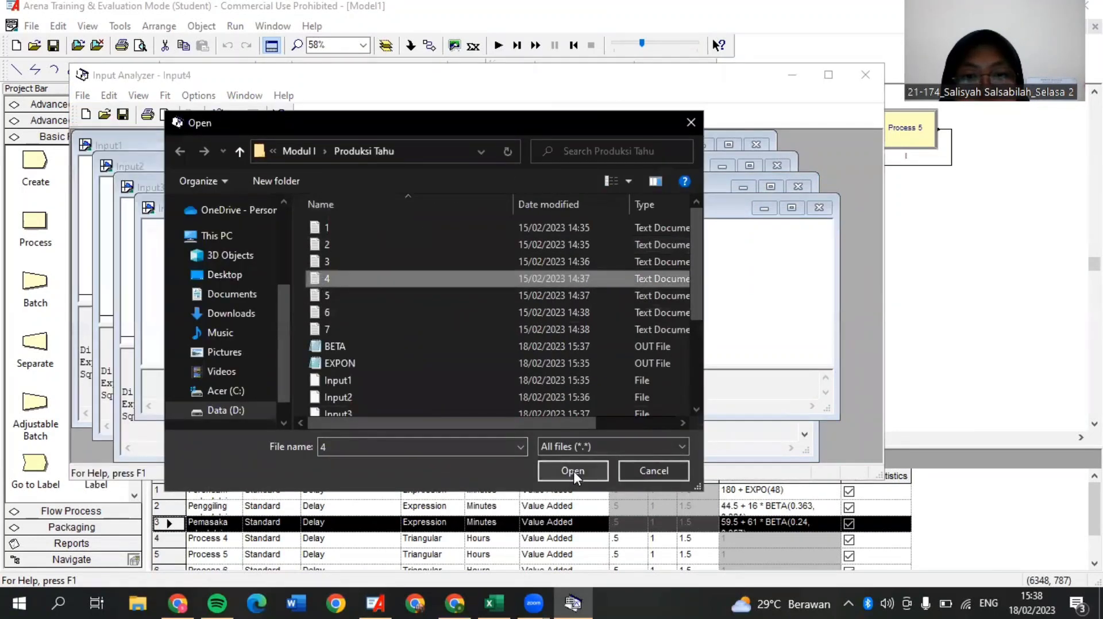
click(572, 471)
Step: Fit all distributions to the Input4 data and copy the best fit's expression from the distribution summary
click(165, 95)
click(212, 320)
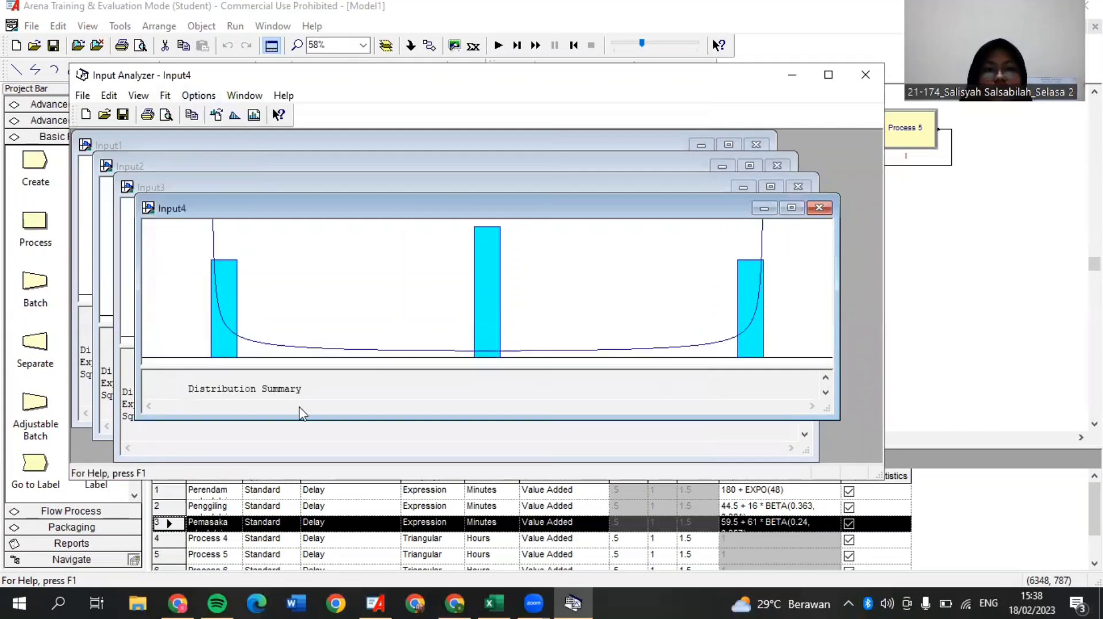
drag(300, 415, 287, 461)
drag(397, 426, 259, 425)
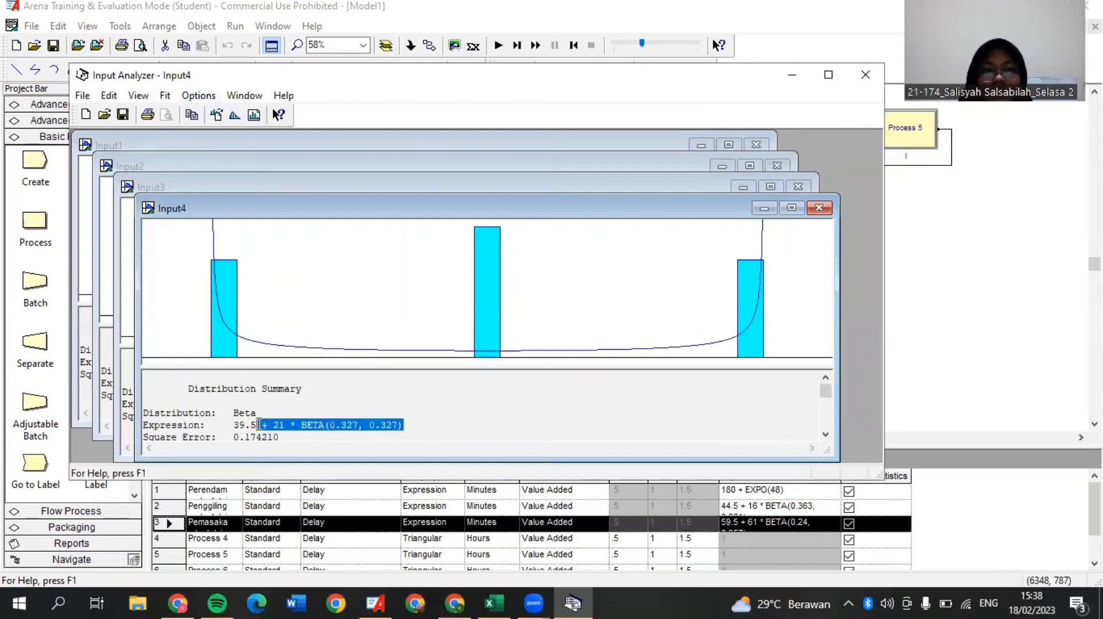
right_click(253, 427)
click(282, 295)
Step: Switch back to the Arena model and rename the Process 4 module as Penyaringan kedelai
key(alt+Tab)
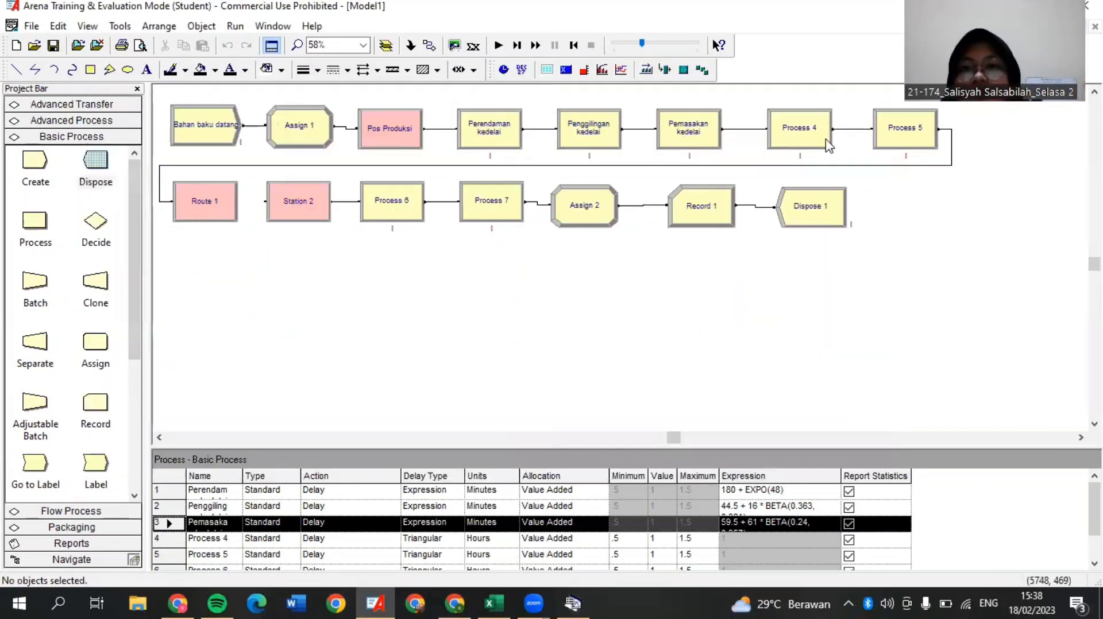
double_click(807, 134)
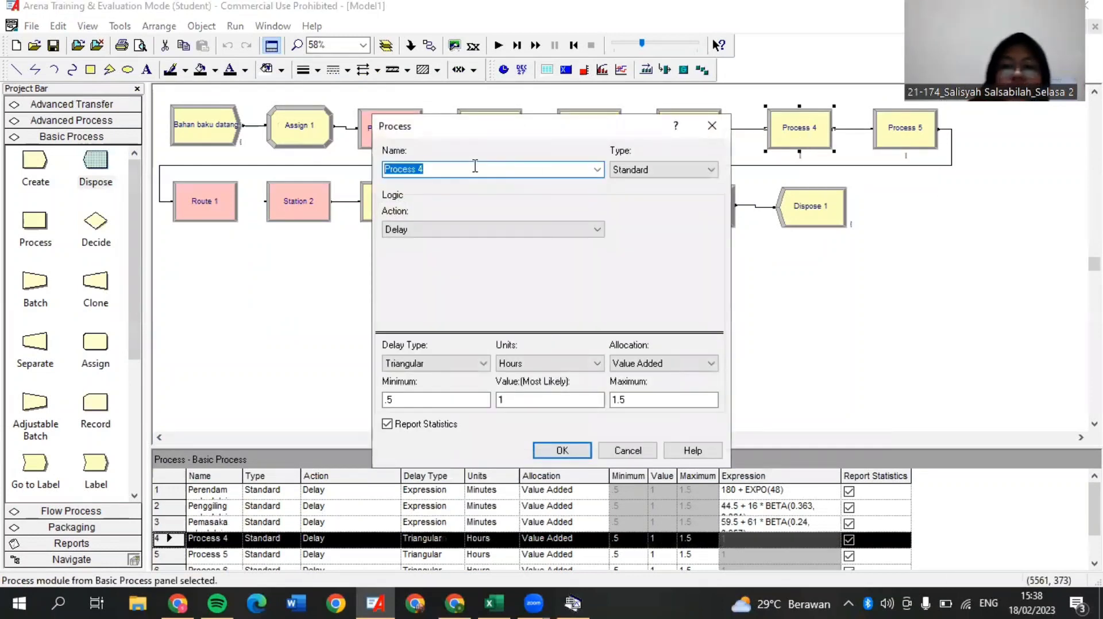
text(P)
key(Caps_Lock)
text(e)
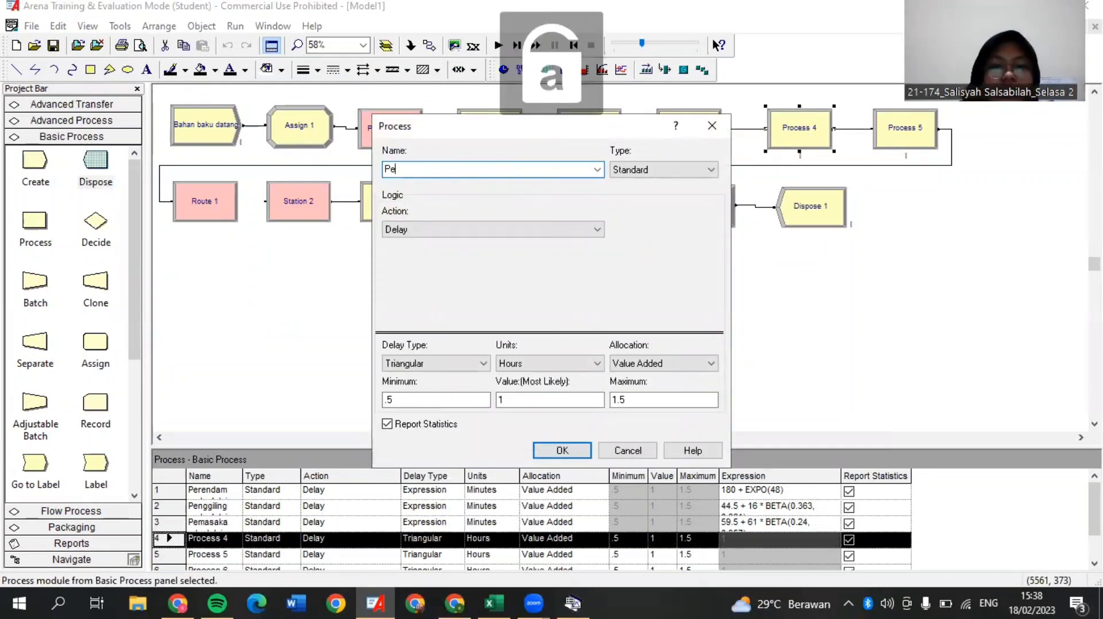
text(nyaringan kedelai)
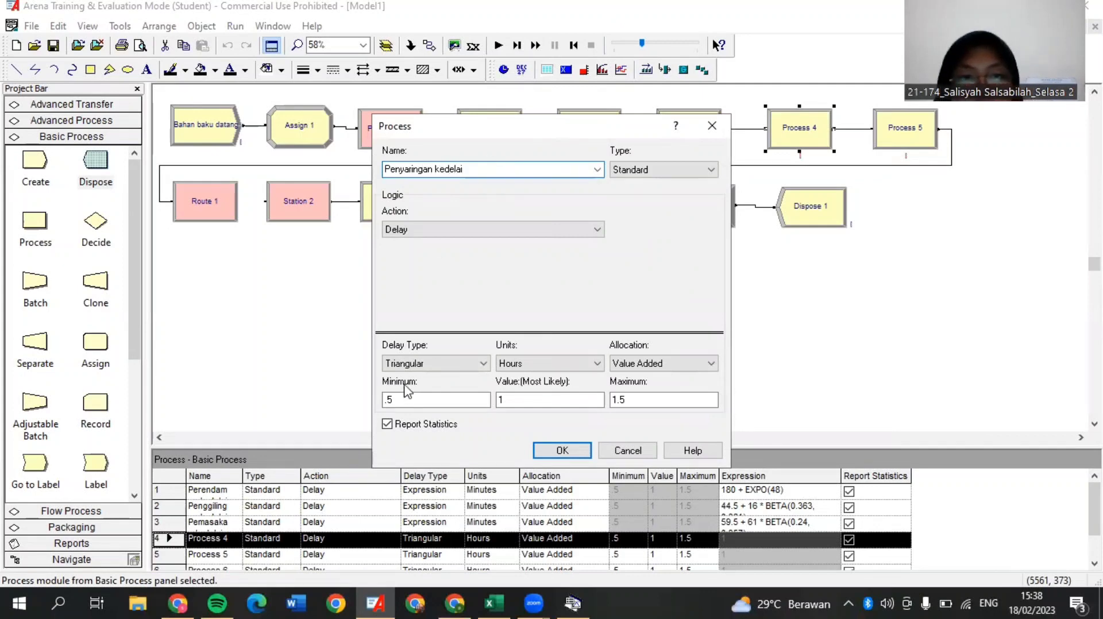
Step: Give Penyaringan kedelai an Expression delay in Minutes with the copied 39.5 + 21 * BETA(0.327, 0.327) and accept the settings
click(435, 363)
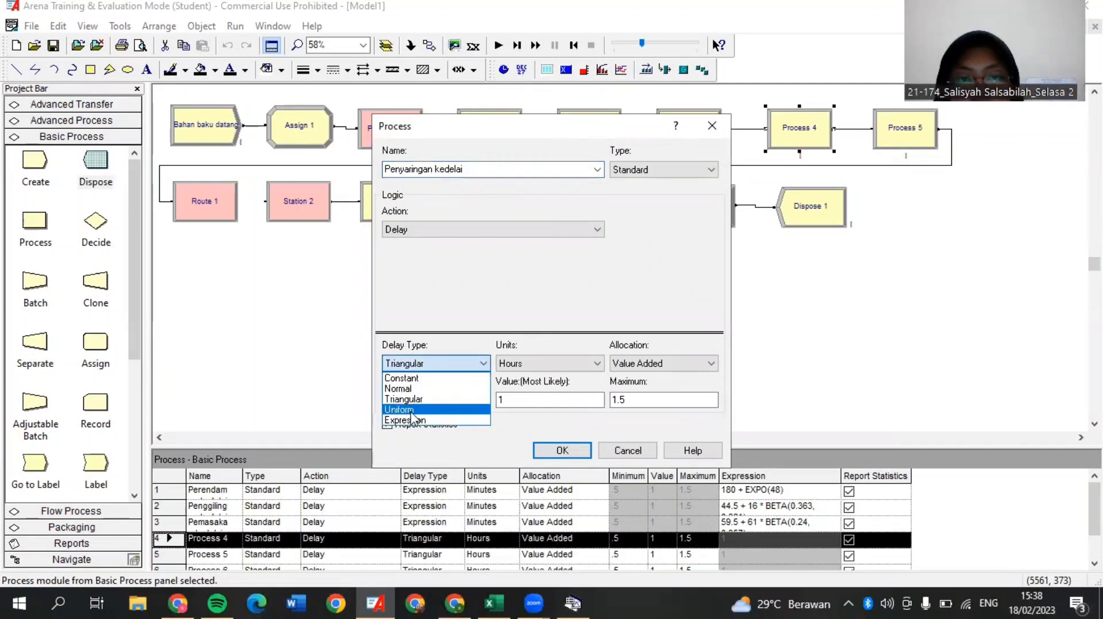
click(405, 417)
click(548, 363)
click(517, 386)
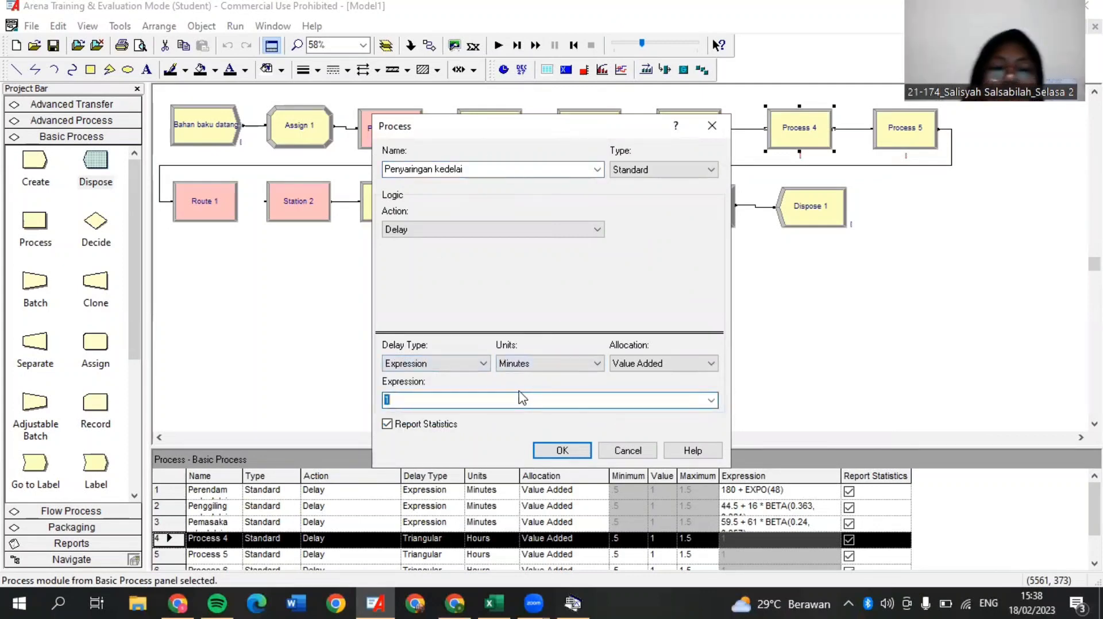
key(ctrl+v)
click(562, 450)
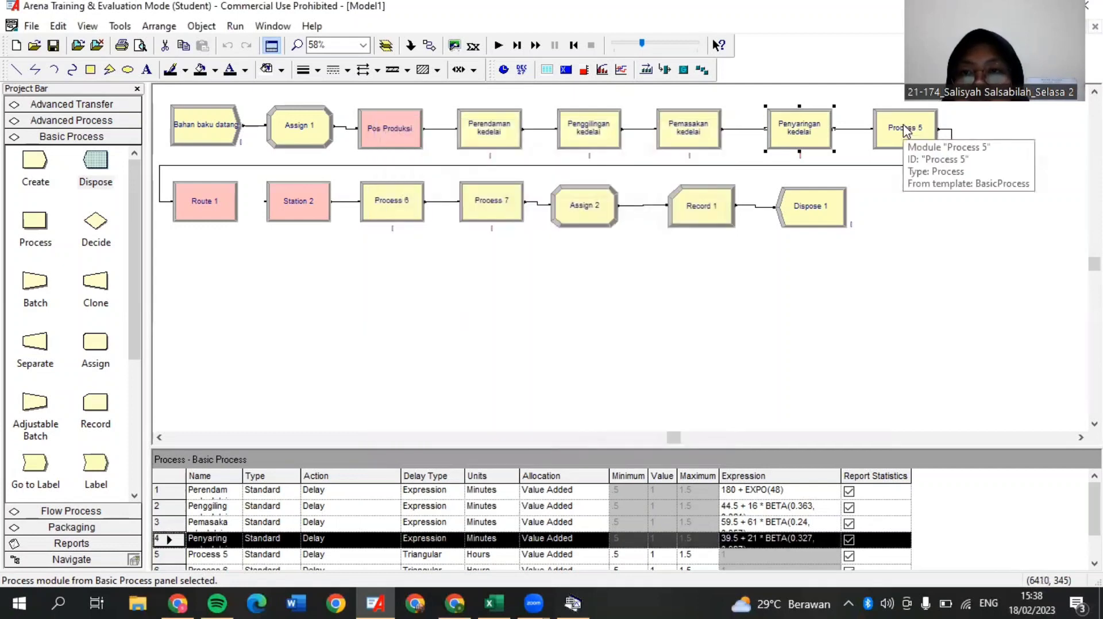
Step: Switch to the Input Analyzer and create a fifth blank fit document
click(120, 26)
click(135, 77)
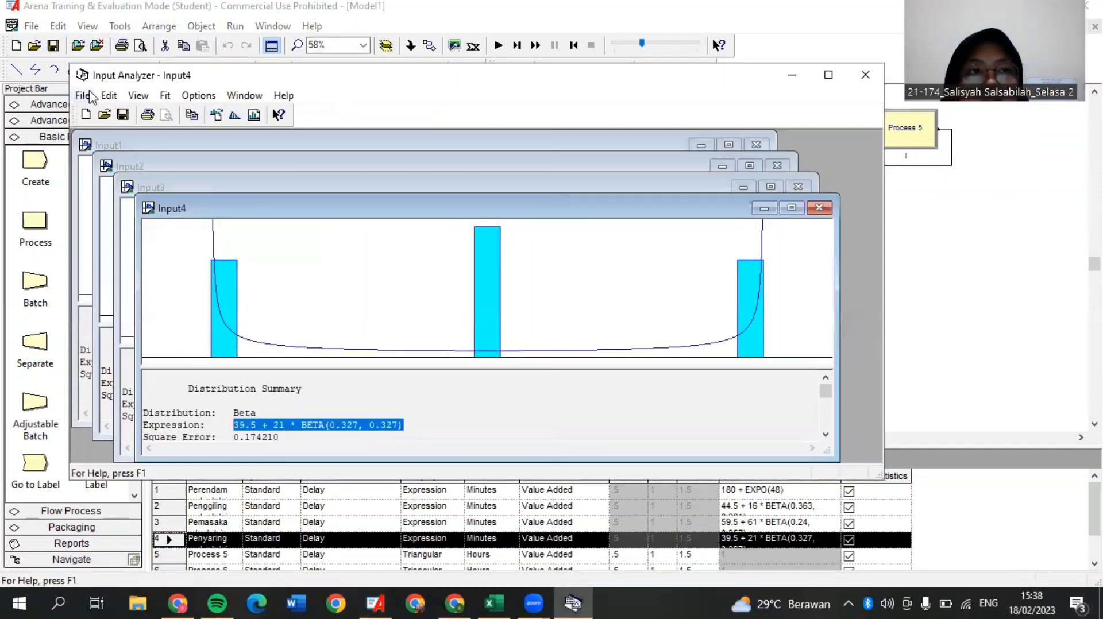
click(82, 95)
click(103, 113)
Step: Load the existing data file 5 from the Produksi Tahu folder into the blank Input5 document
click(83, 96)
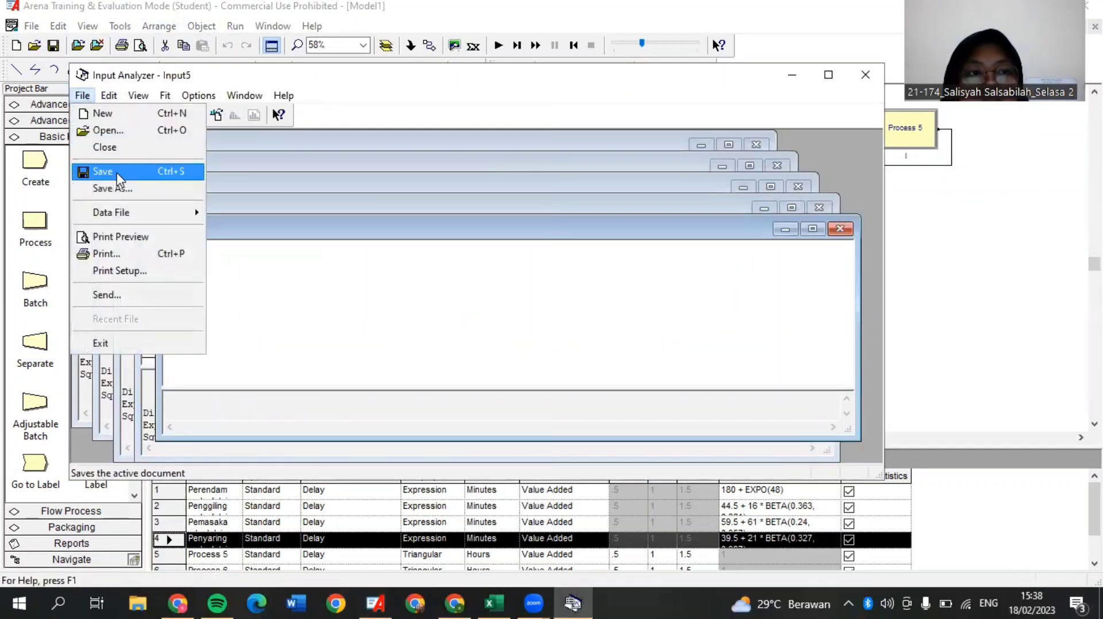
mouse_move(111, 212)
click(247, 214)
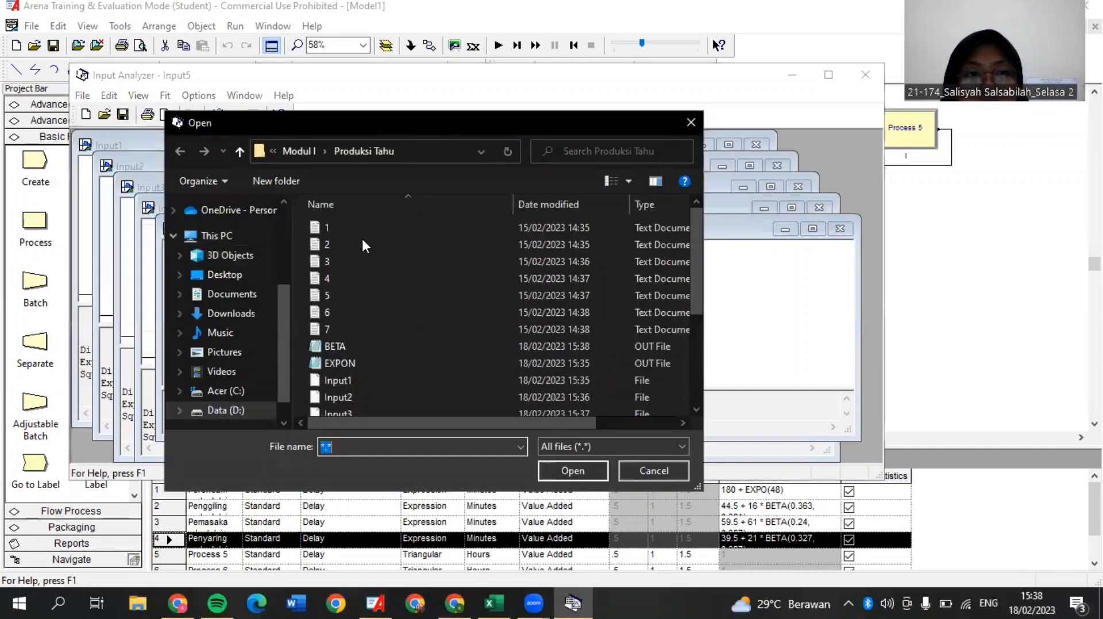
click(354, 295)
click(572, 470)
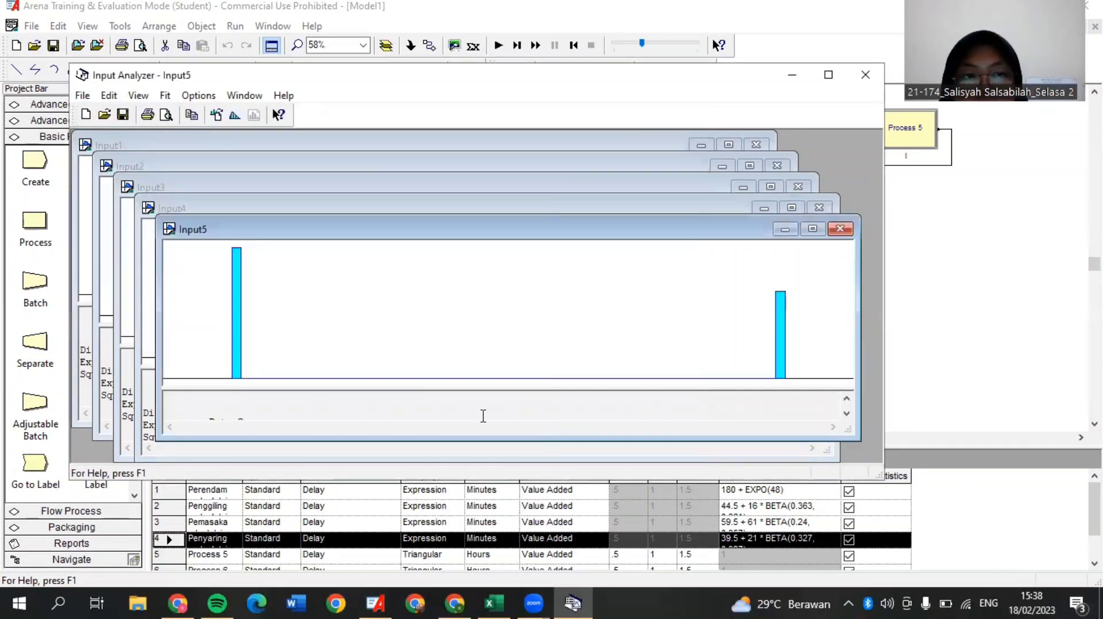
Step: Fit all distributions to the Input5 data and copy the best fit's expression from the distribution summary
click(166, 96)
click(177, 321)
drag(376, 438, 367, 459)
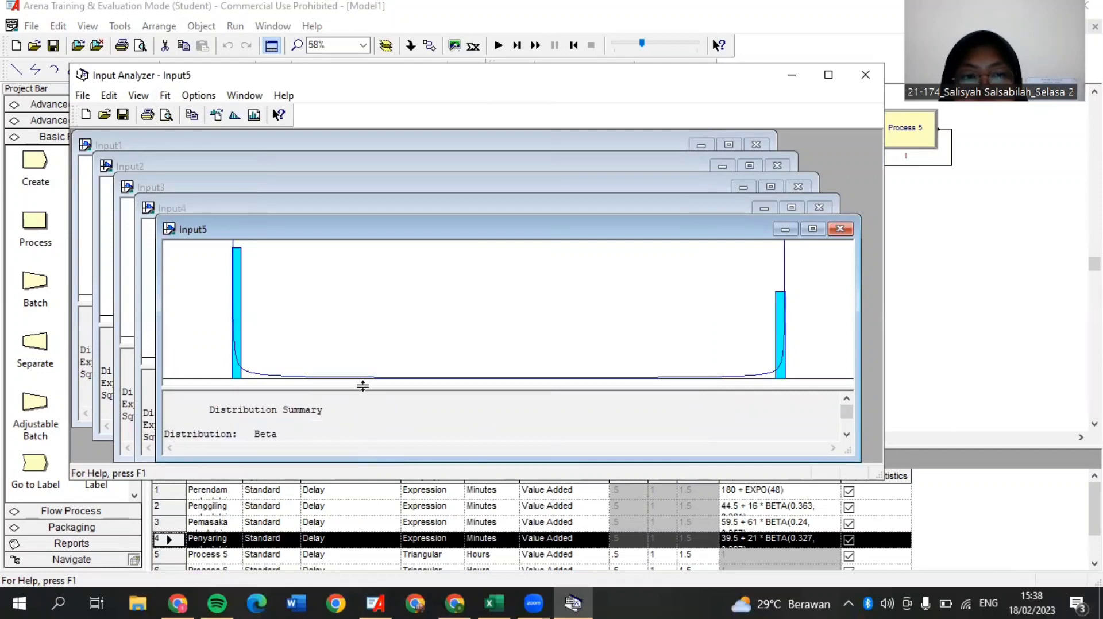
click(845, 425)
click(845, 425)
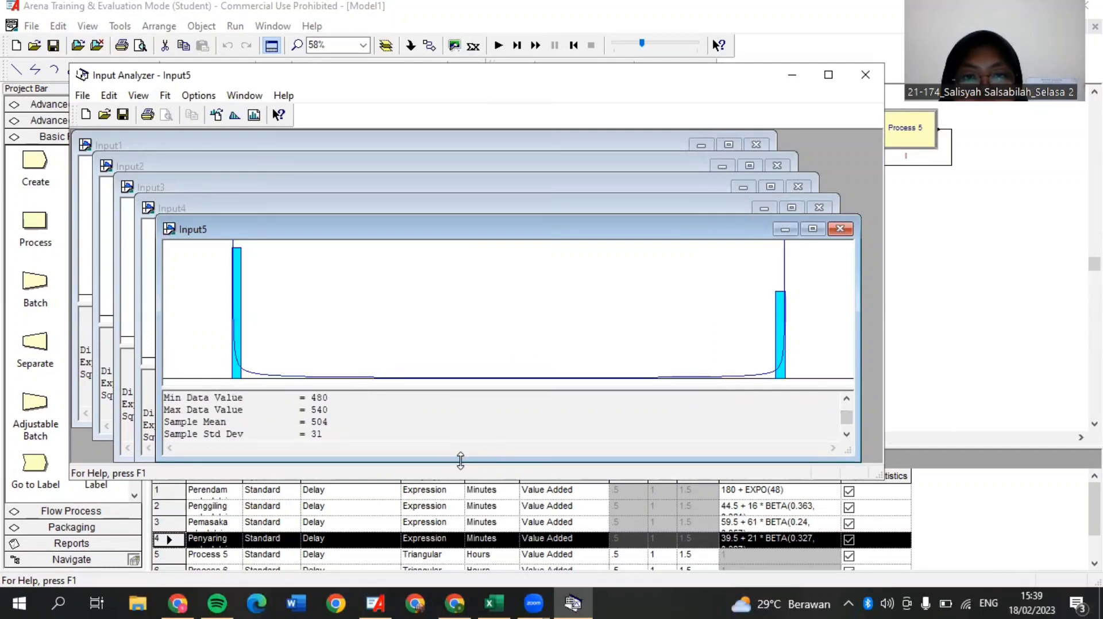
scroll(394, 419, up, 5)
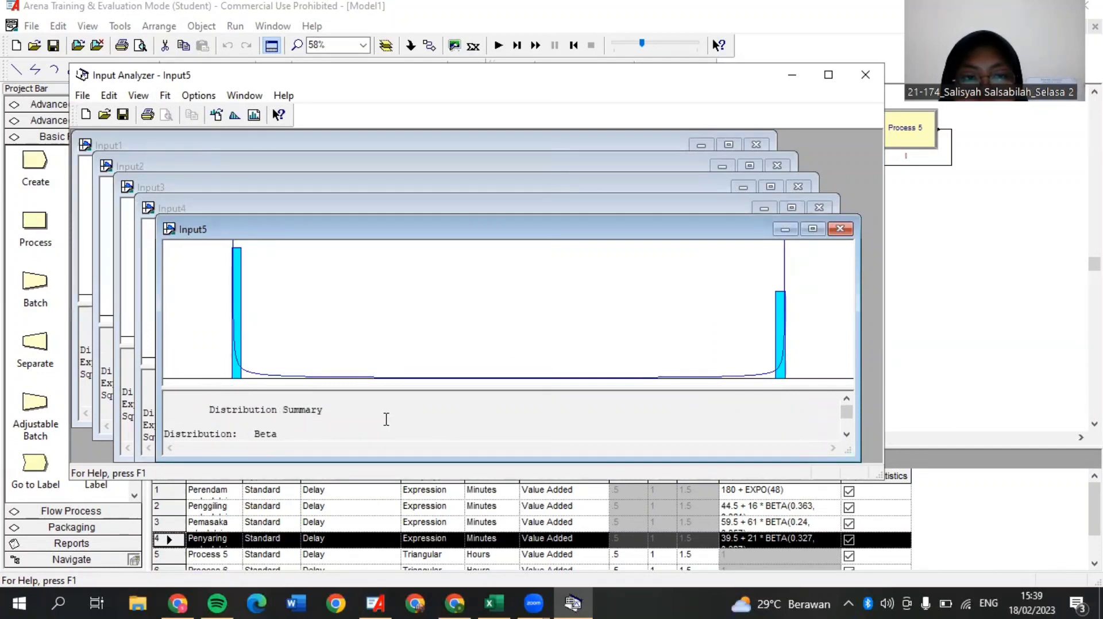
drag(255, 411, 418, 410)
right_click(393, 413)
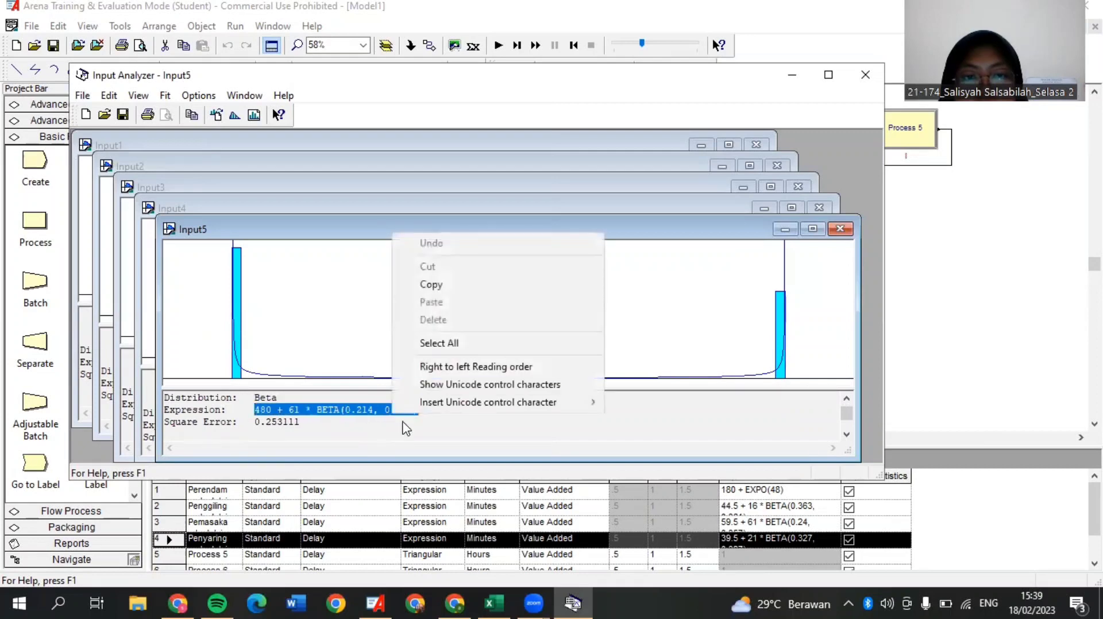
click(413, 287)
Step: Return to the Arena model and give Process 5 an Expression delay in Minutes with the copied 480 + 61 * BETA(0.214, 0.264)
click(790, 75)
double_click(904, 127)
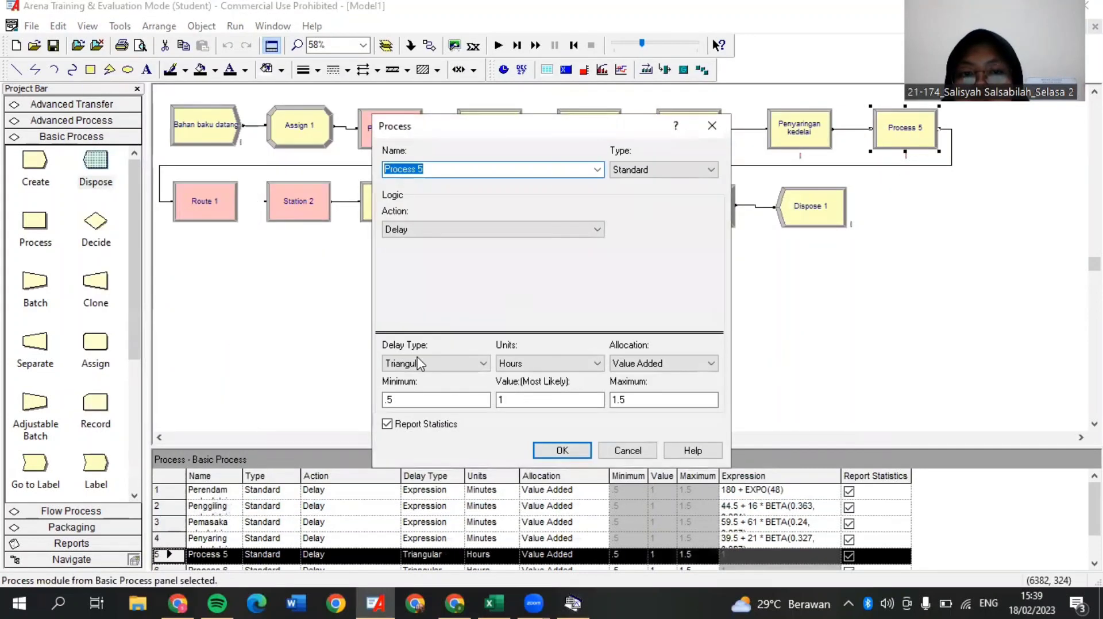
click(450, 364)
click(421, 420)
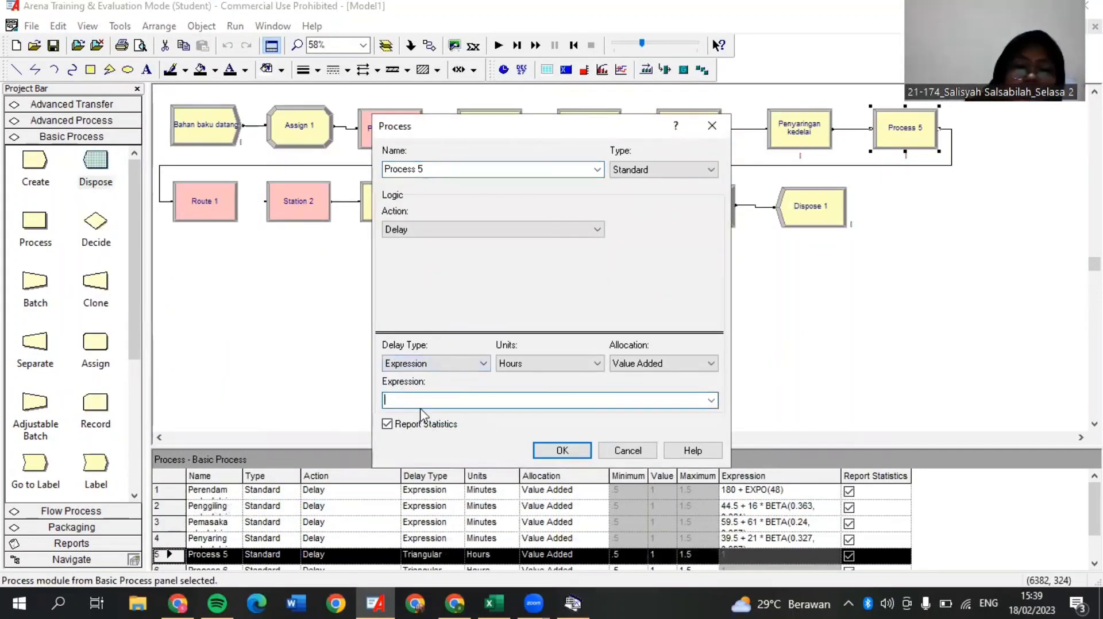
key(ctrl+v)
click(583, 364)
click(546, 381)
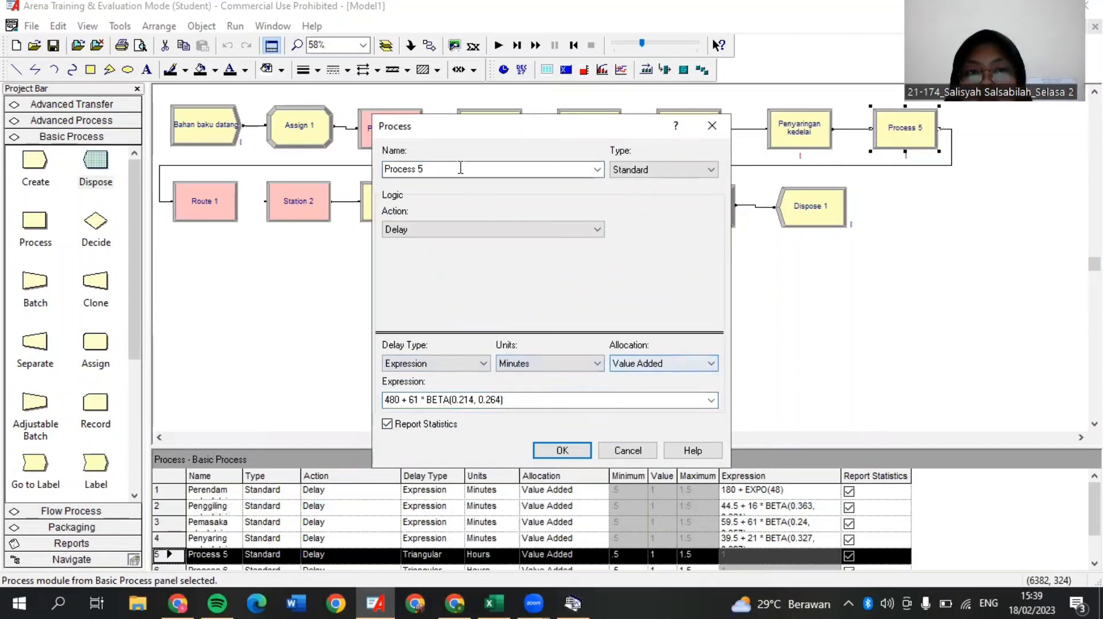
Step: Rename Process 5 as Pengasaman kedelai and accept the module's settings
double_click(457, 169)
key(BackSpace)
key(Caps_Lock)
text(P)
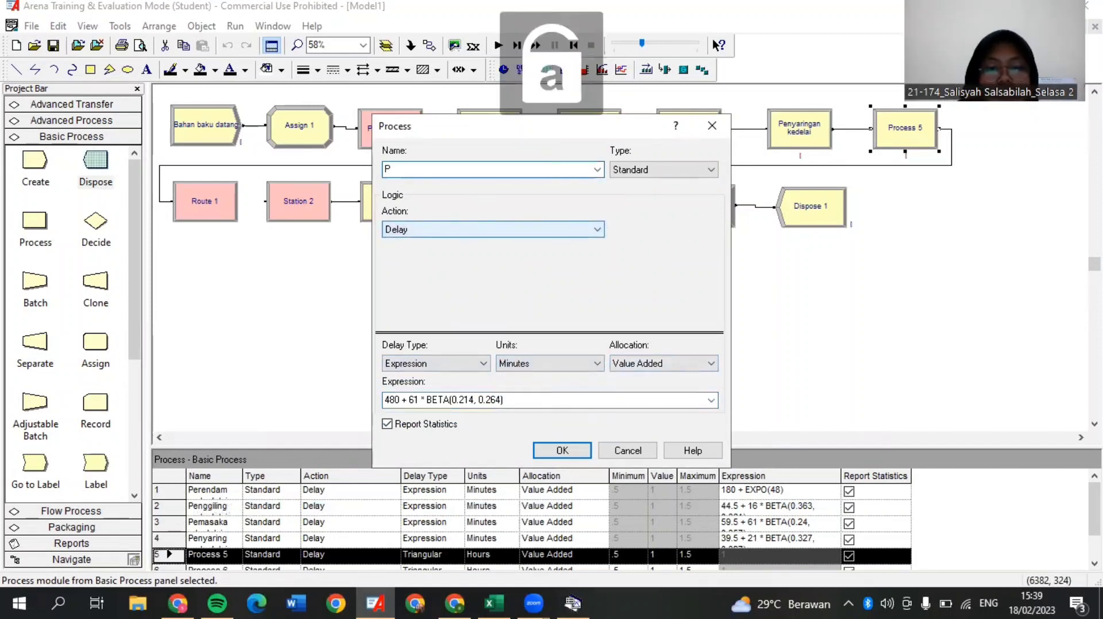
text(engasaman kedelai)
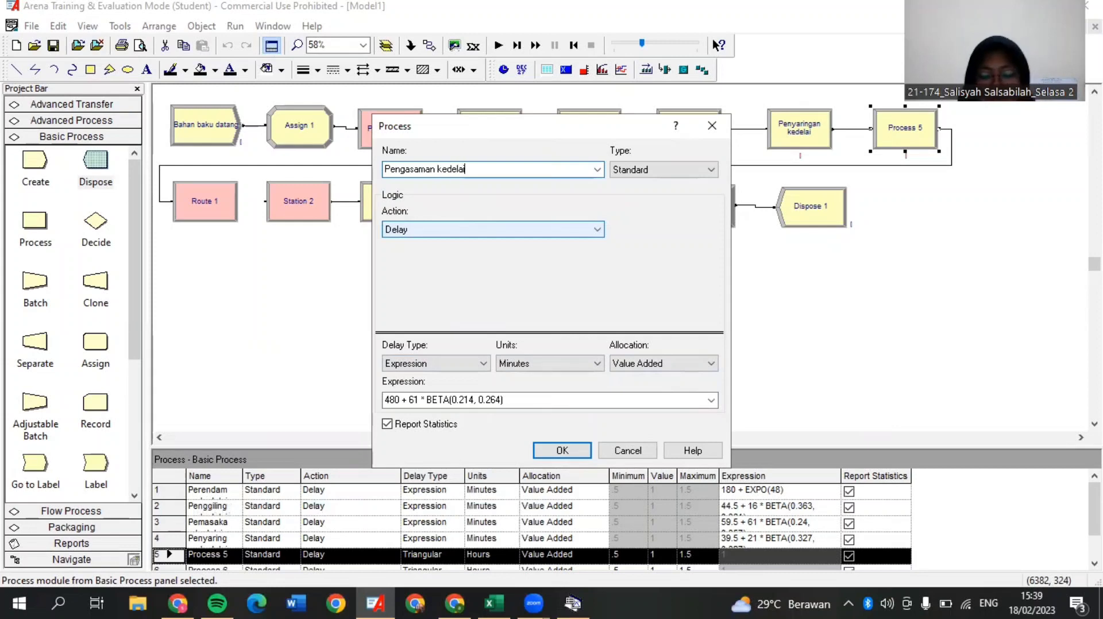
click(561, 451)
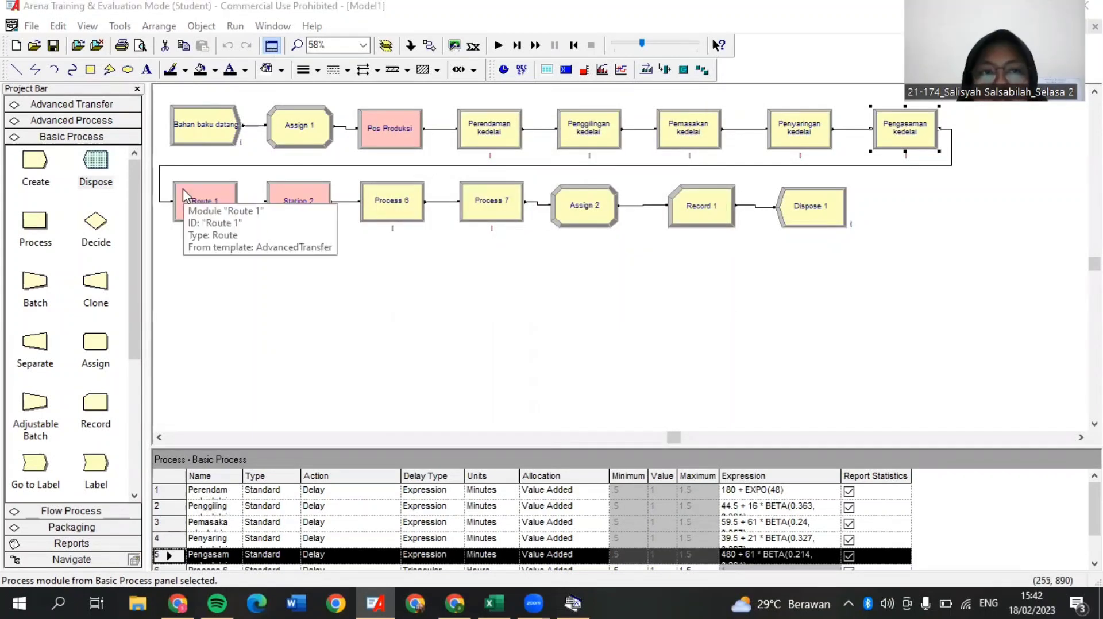
Step: Configure the Route 1 module with a route time of 1 in Minutes and Station 2 as the destination station
double_click(203, 202)
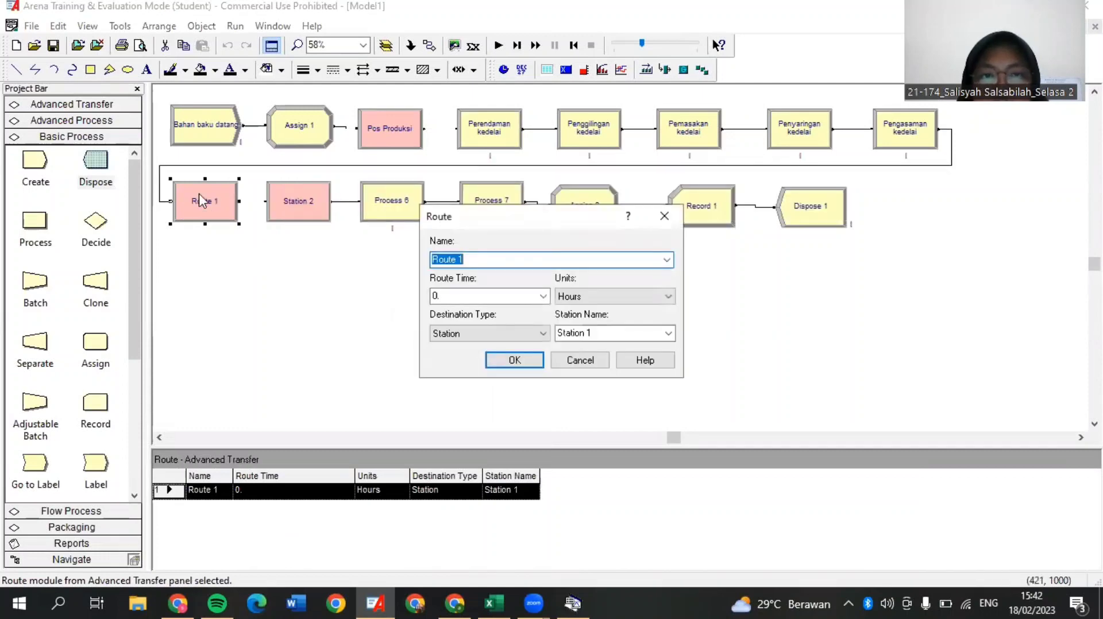
double_click(462, 296)
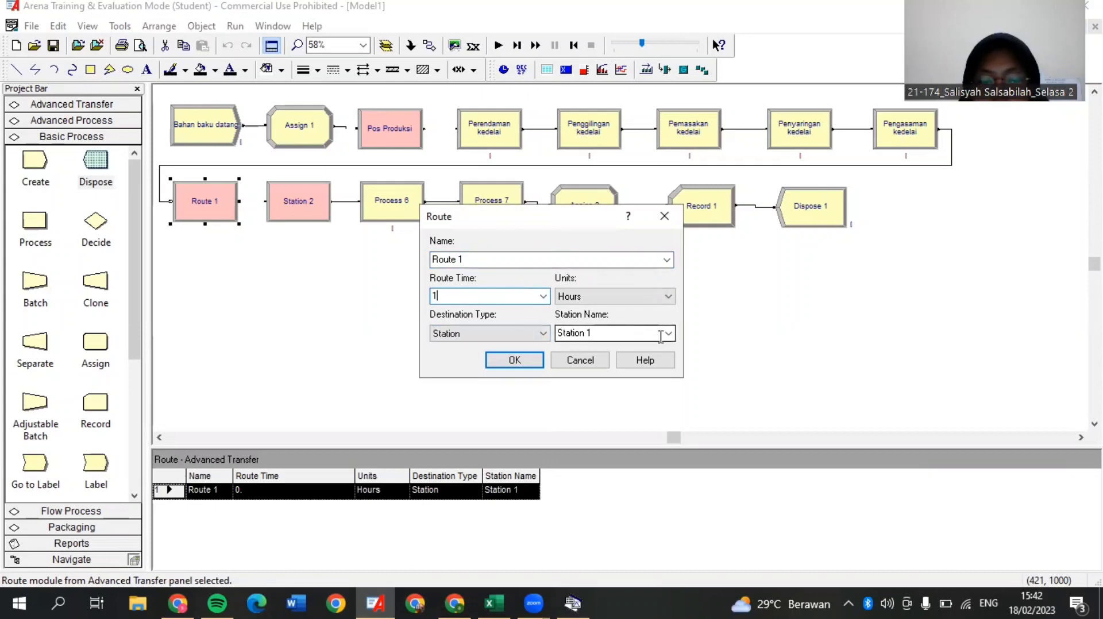
click(668, 333)
click(654, 344)
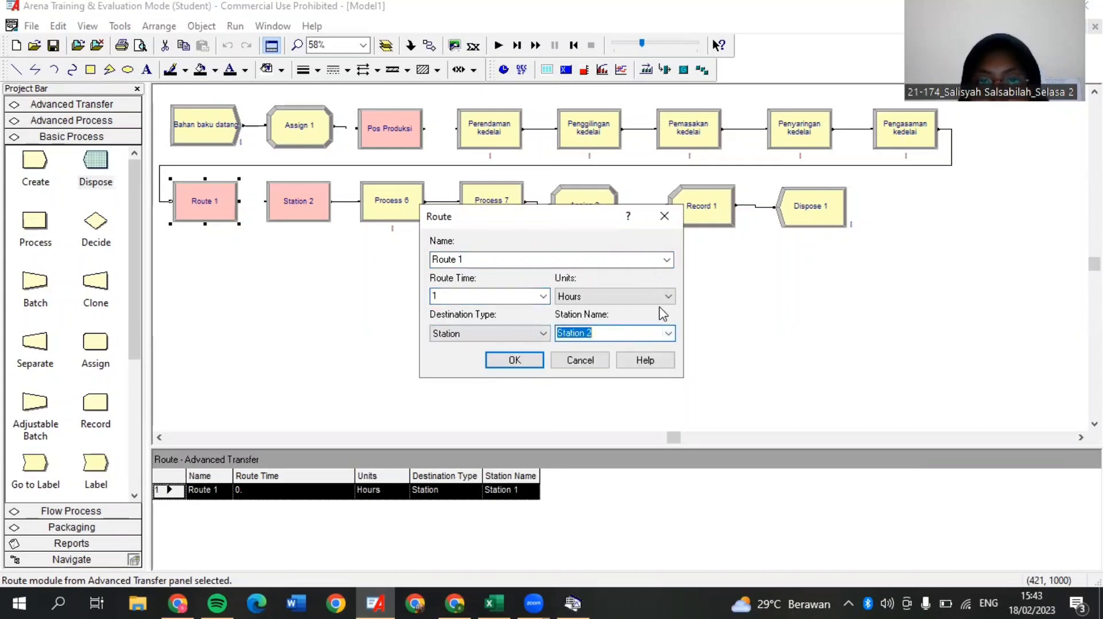
click(665, 296)
click(647, 323)
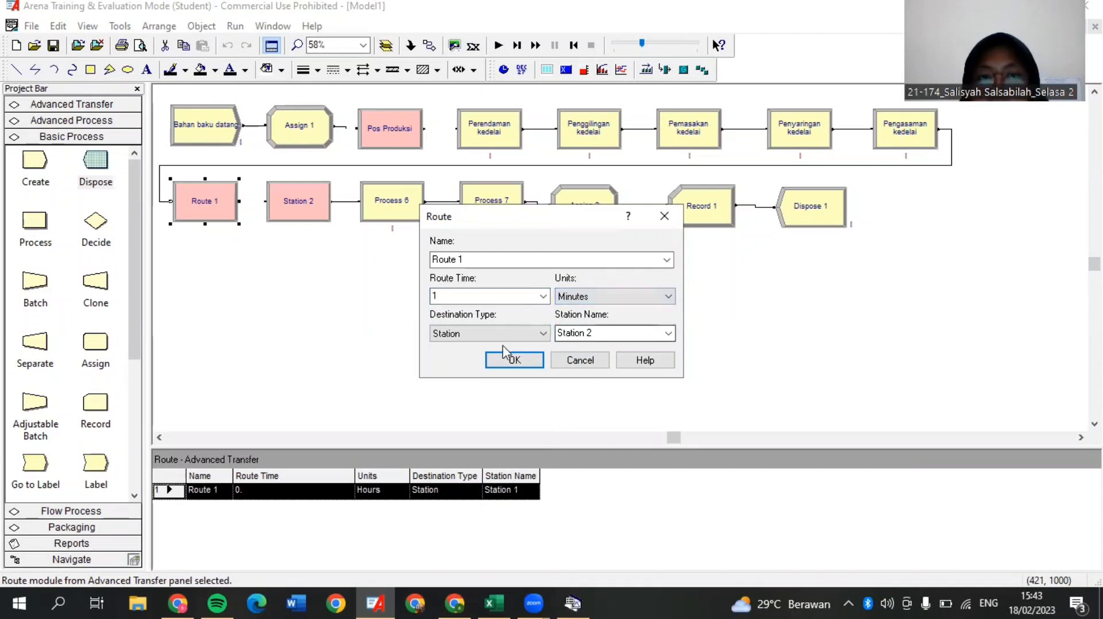
click(510, 360)
Step: Rename the Station 2 module as Pos Pengemasan, keeping Station 2 as its station name
double_click(295, 204)
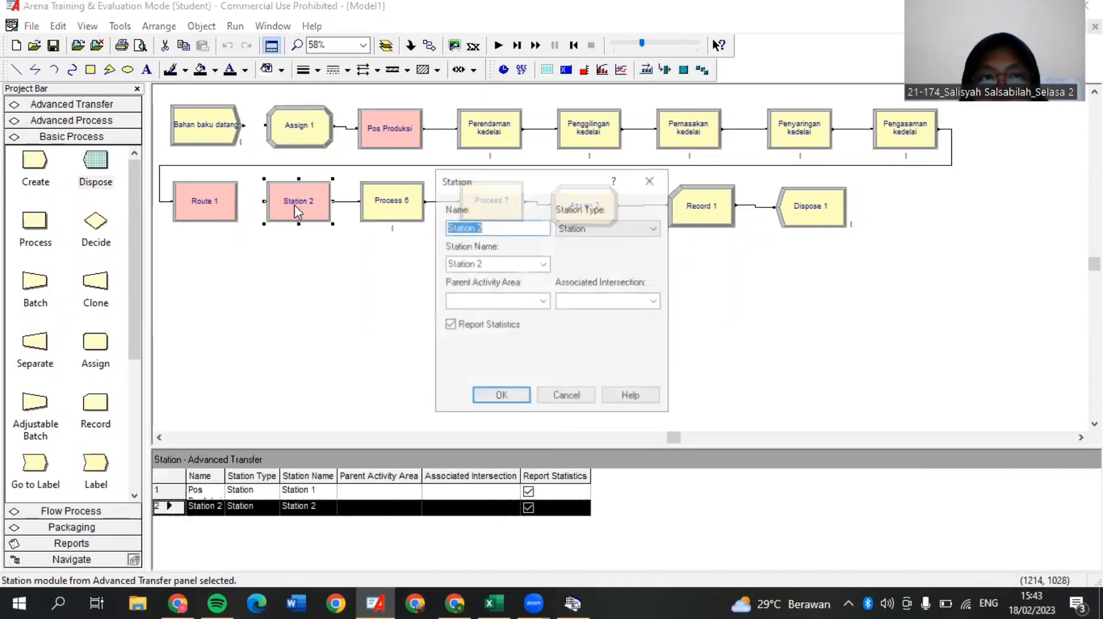
key(BackSpace)
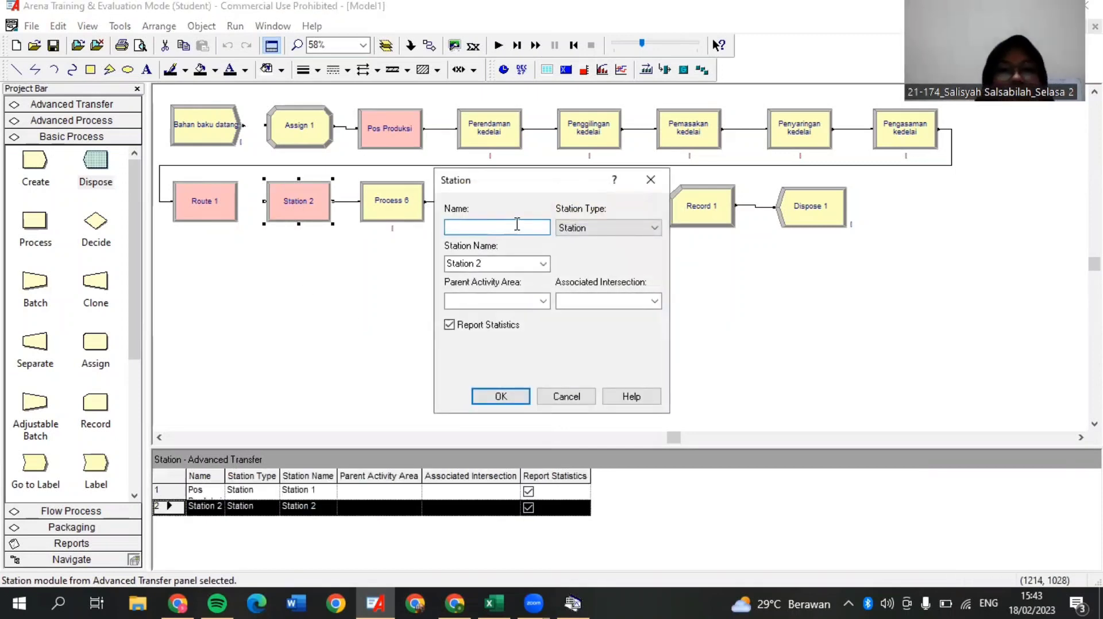
text(Pos )
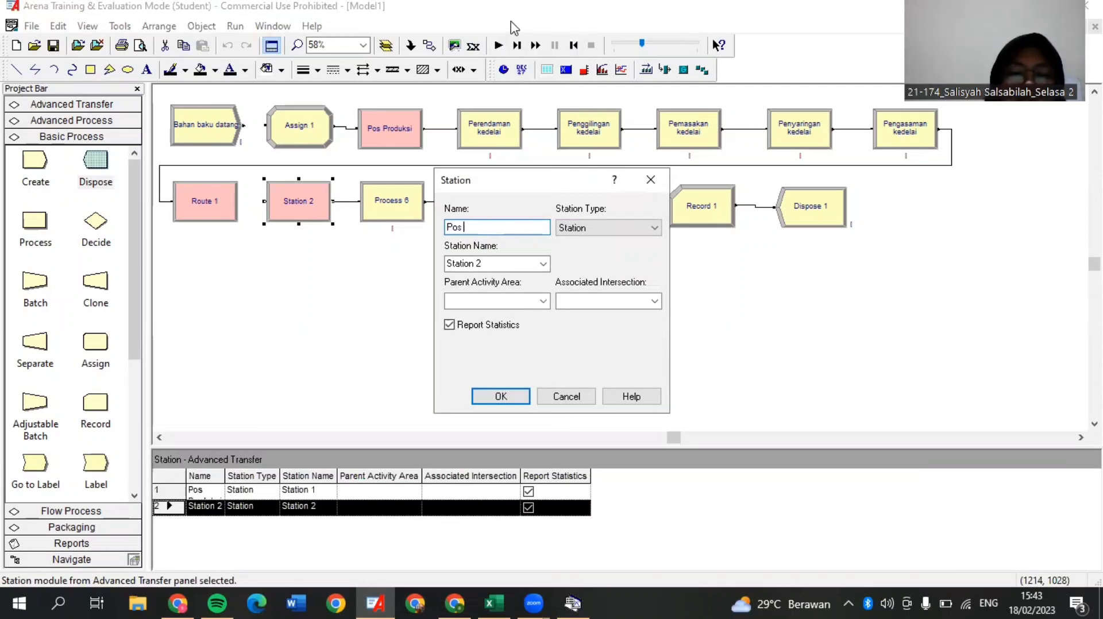
text(P)
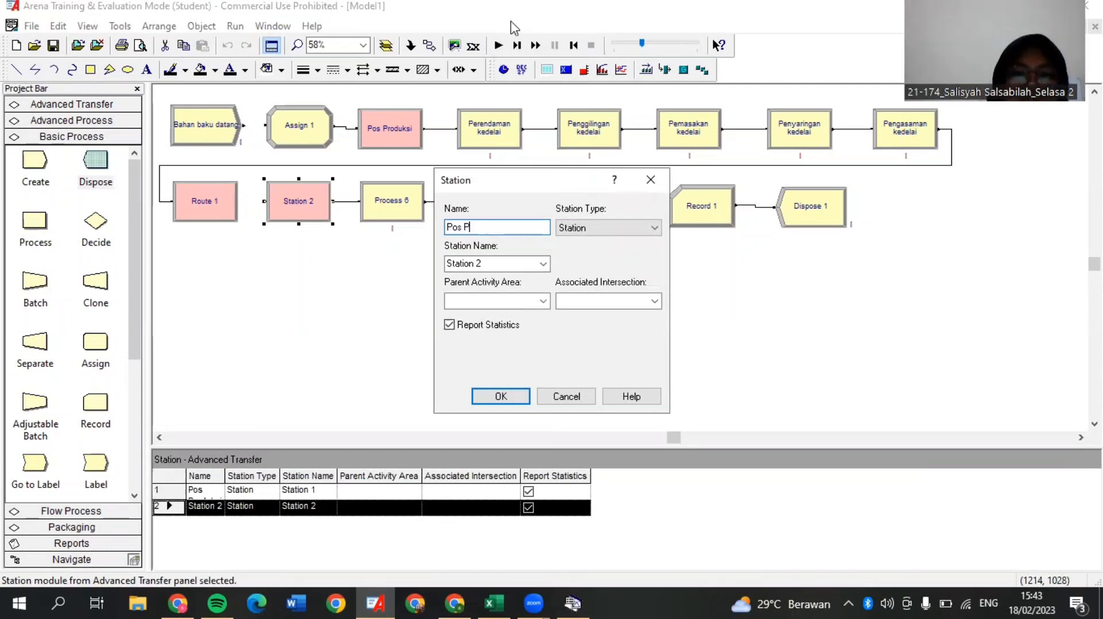
text(engeme)
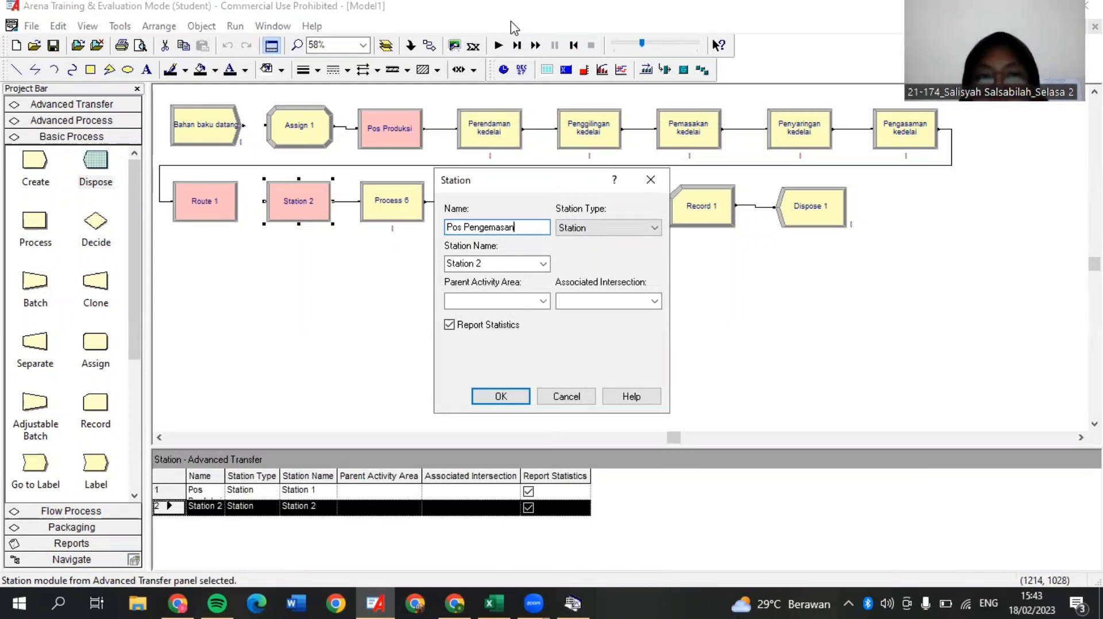
click(508, 397)
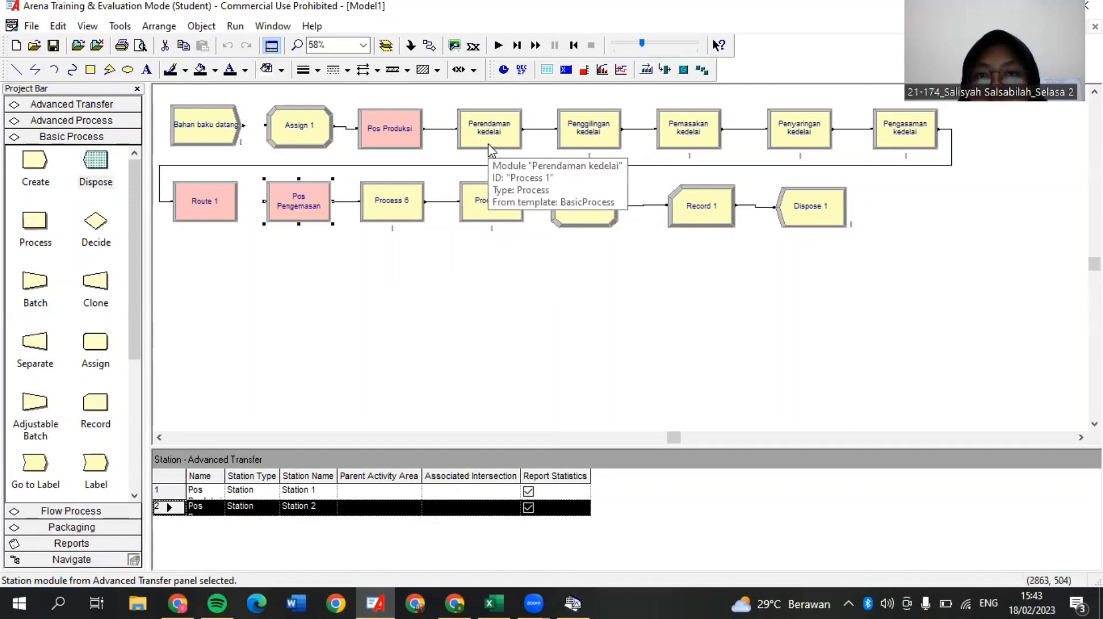
Step: Switch to the Input Analyzer again and create a sixth blank fit document
click(121, 29)
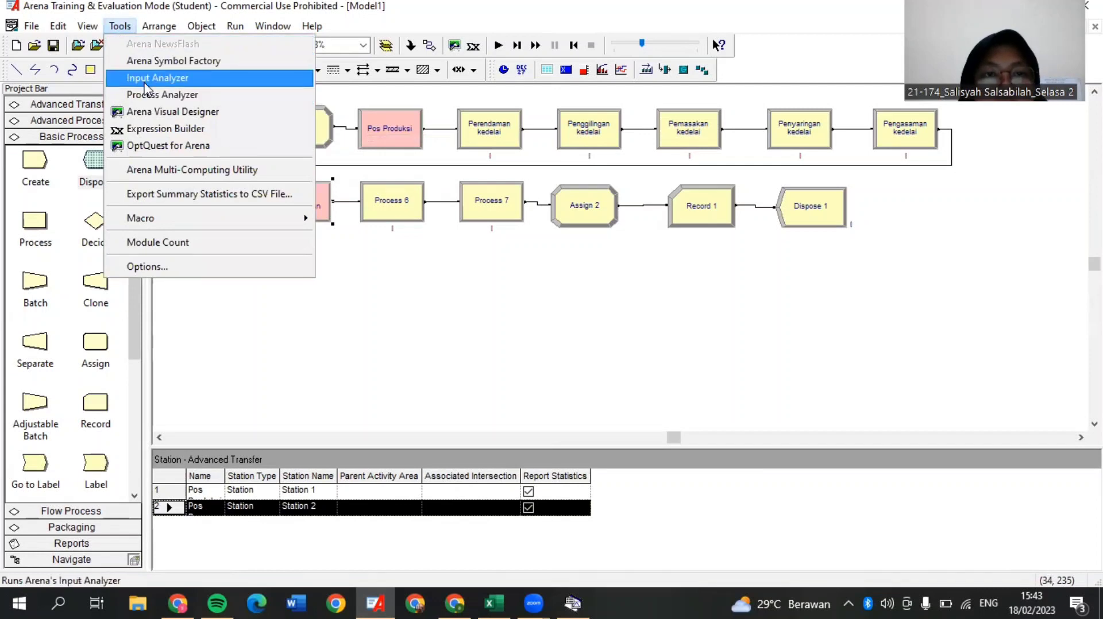
click(145, 80)
click(82, 95)
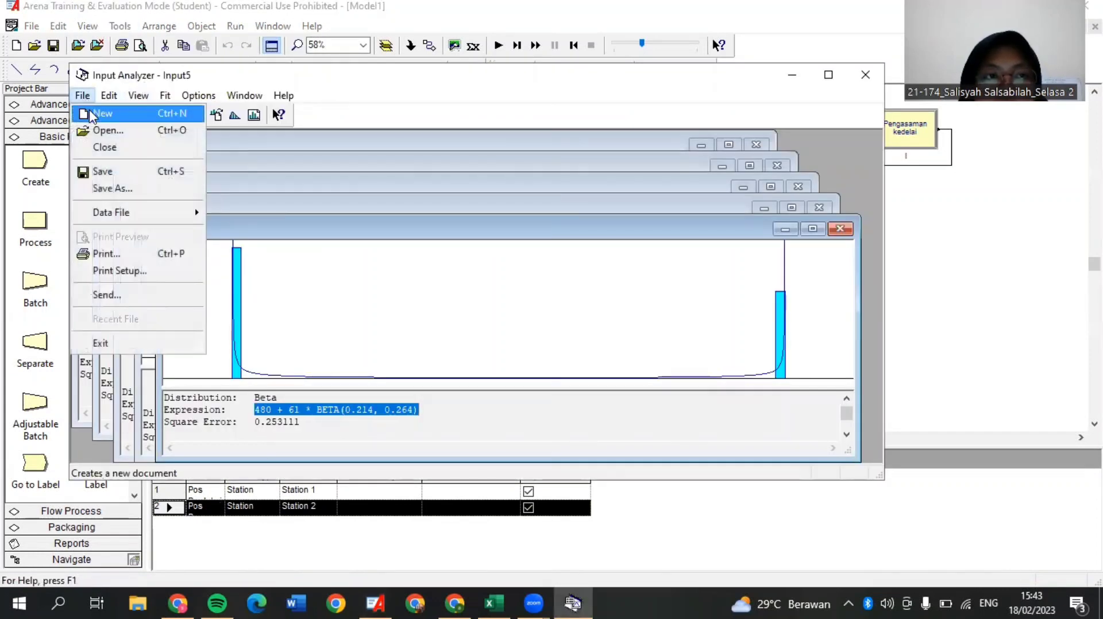
click(101, 113)
Step: Load the existing data file 6 from the Produksi Tahu folder into the blank sixth fit document
click(83, 95)
mouse_move(115, 212)
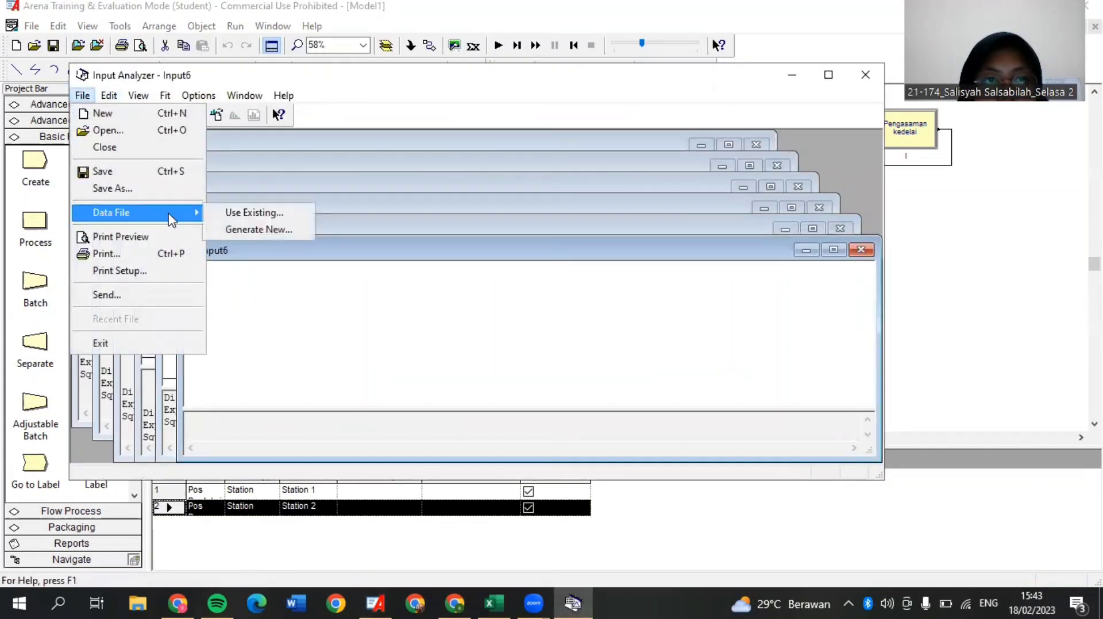
click(242, 209)
click(334, 312)
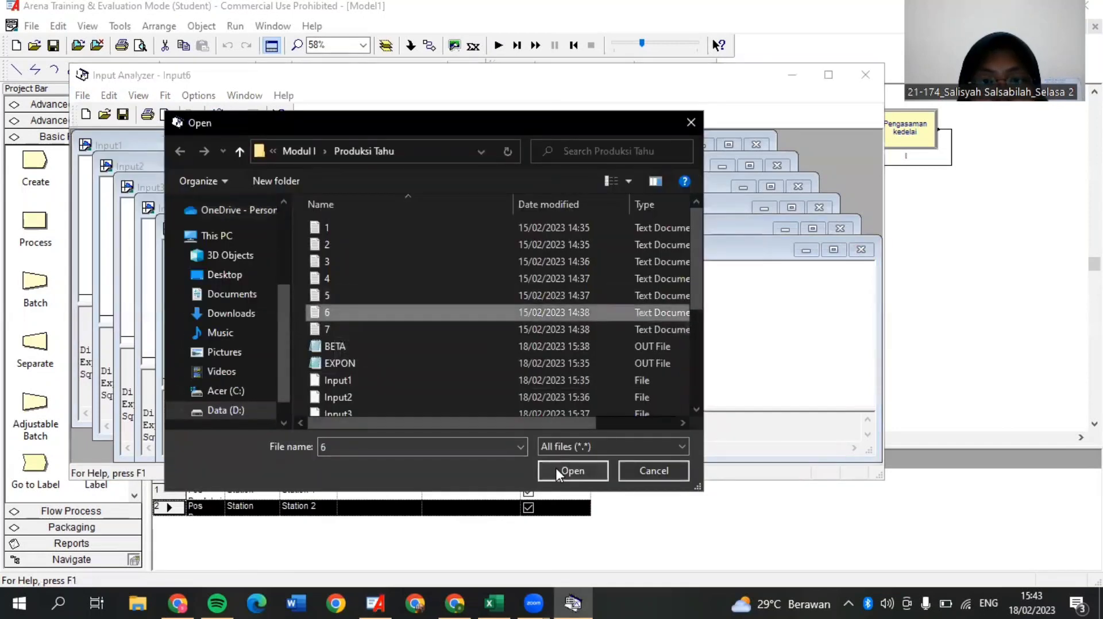
click(560, 469)
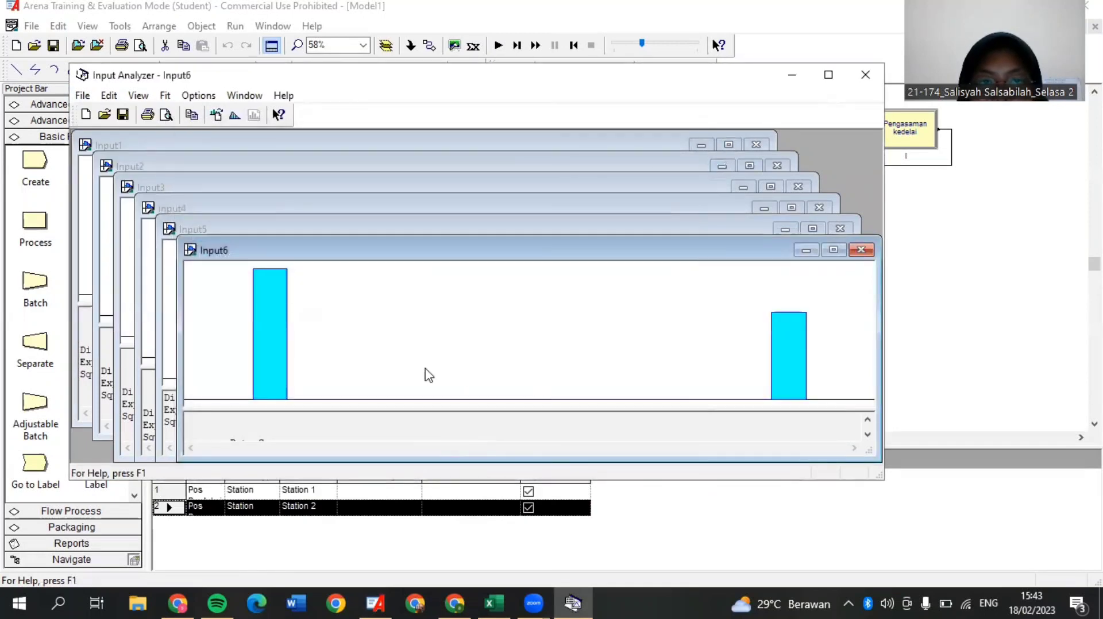
Step: Fit all distributions to data file 6 and copy the resulting expression 44.5 + 16 * BETA(0.322, 0.399)
click(165, 95)
click(187, 323)
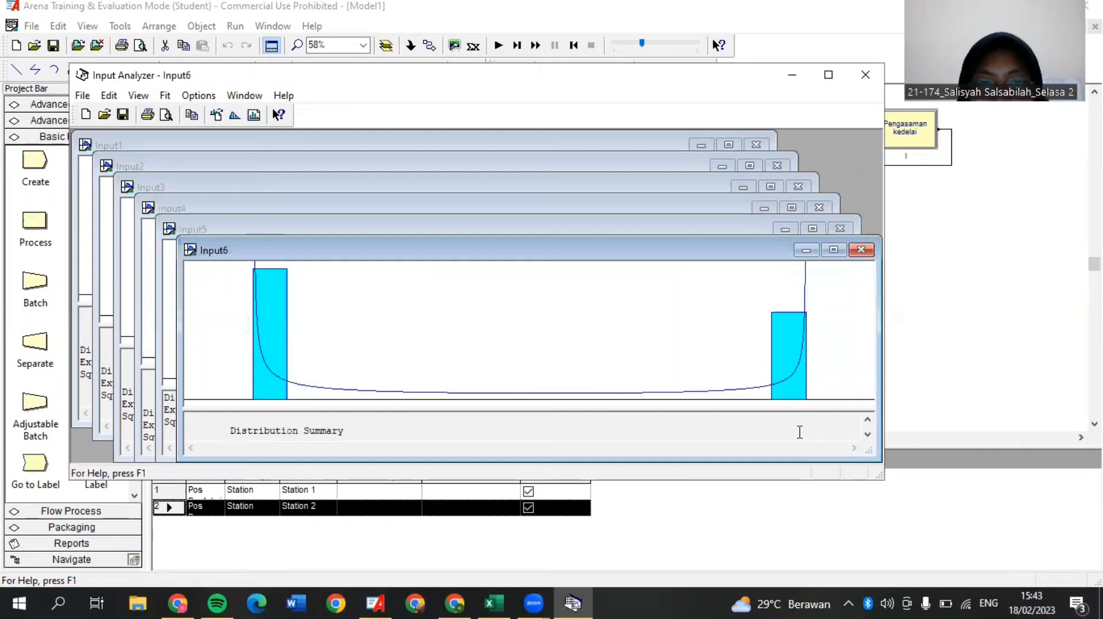
scroll(799, 432, down, 1)
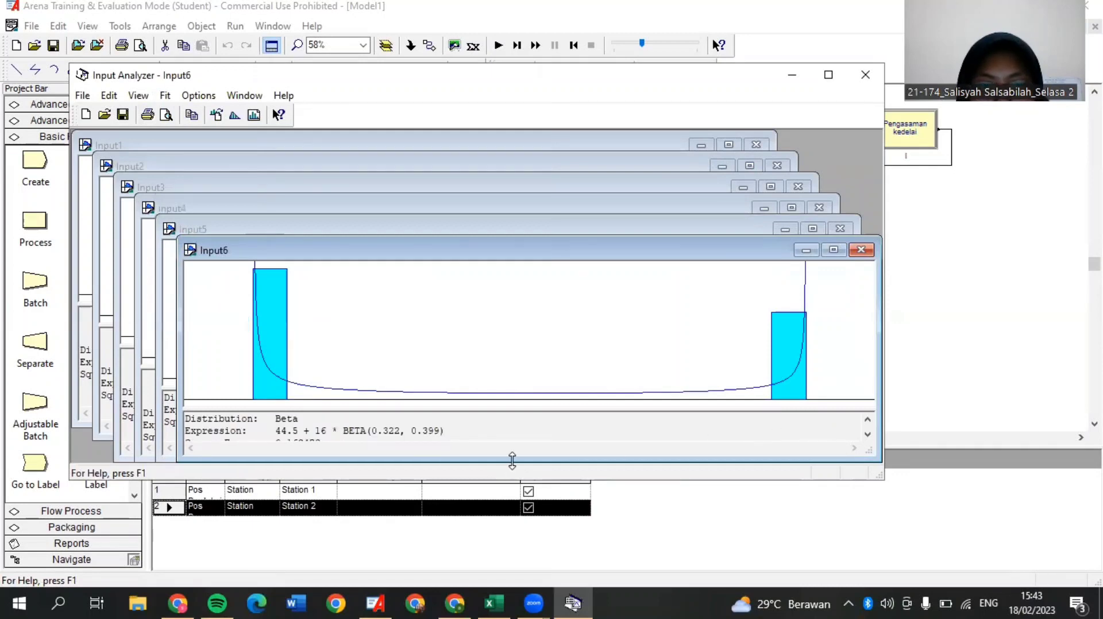
drag(101, 481, 101, 532)
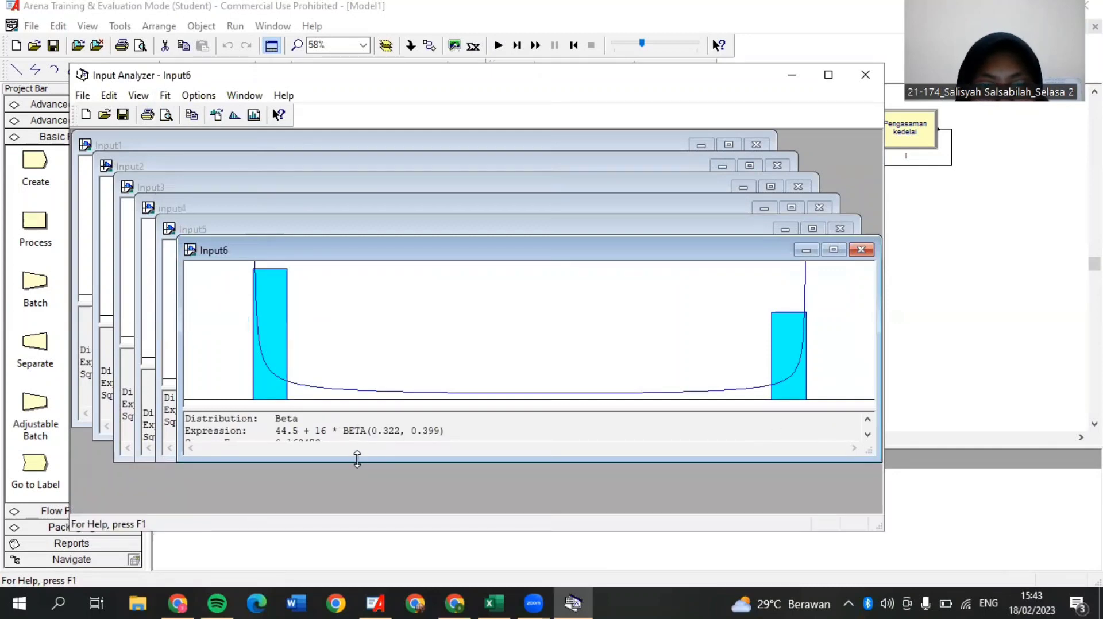
drag(357, 459, 356, 486)
drag(462, 431, 274, 431)
right_click(275, 430)
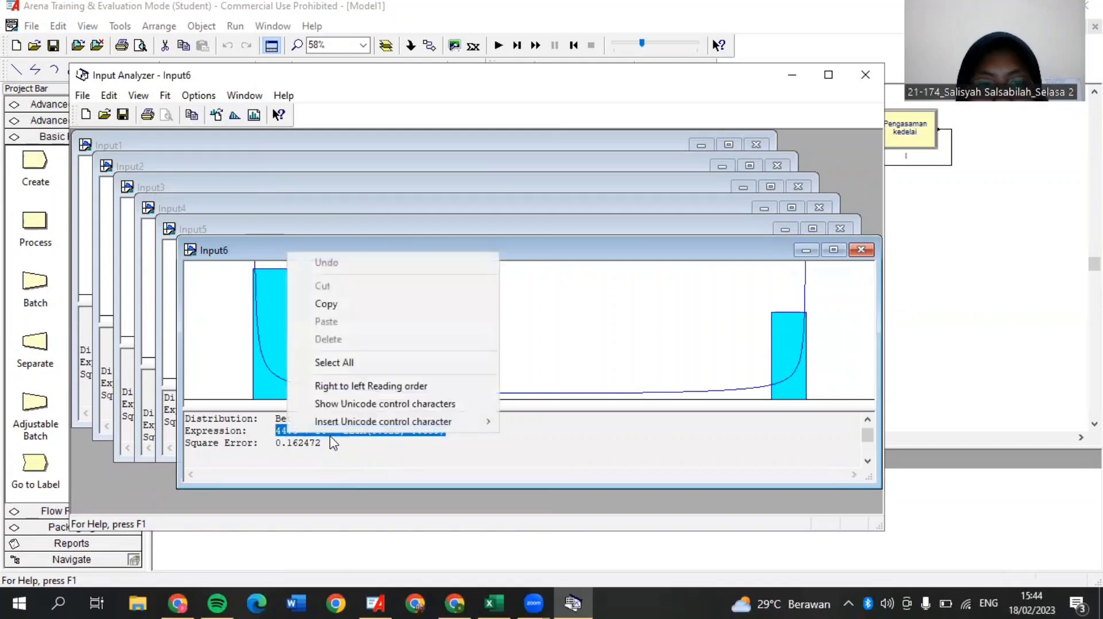
click(350, 303)
Step: Switch to the Arena model and rename Process 6 as Pencetakan tahu
key(alt+Tab)
double_click(394, 198)
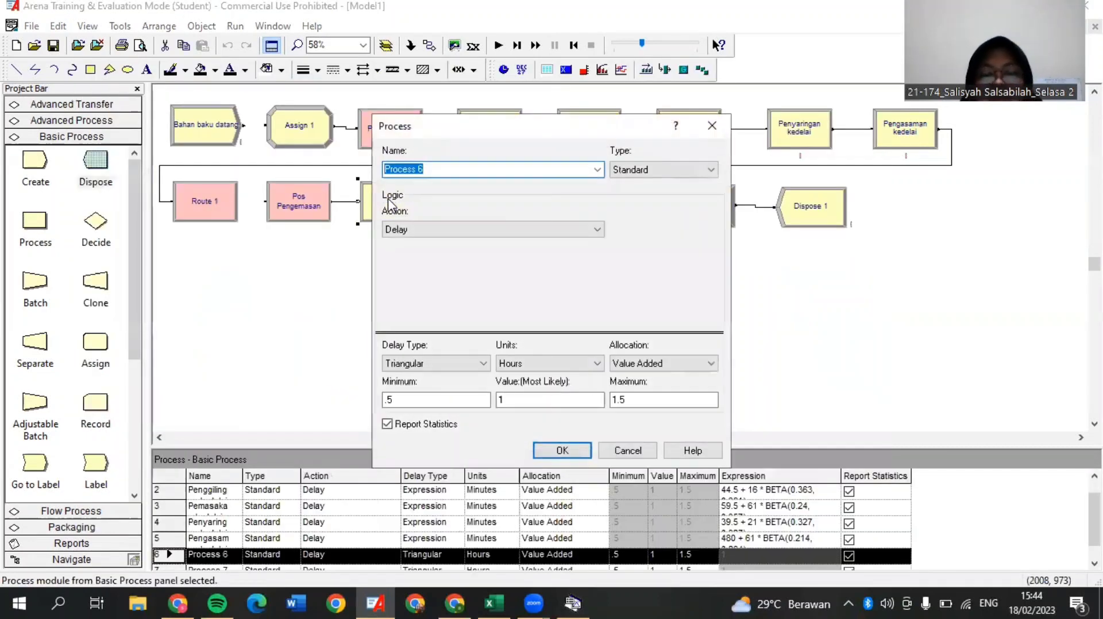
key(BackSpace)
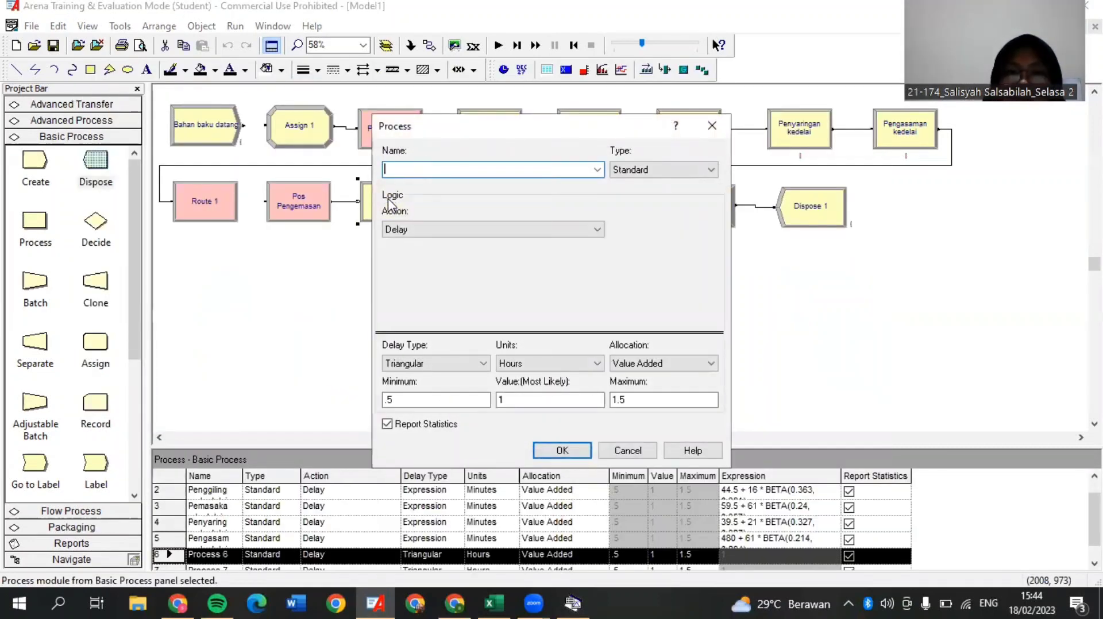
text(Pencet)
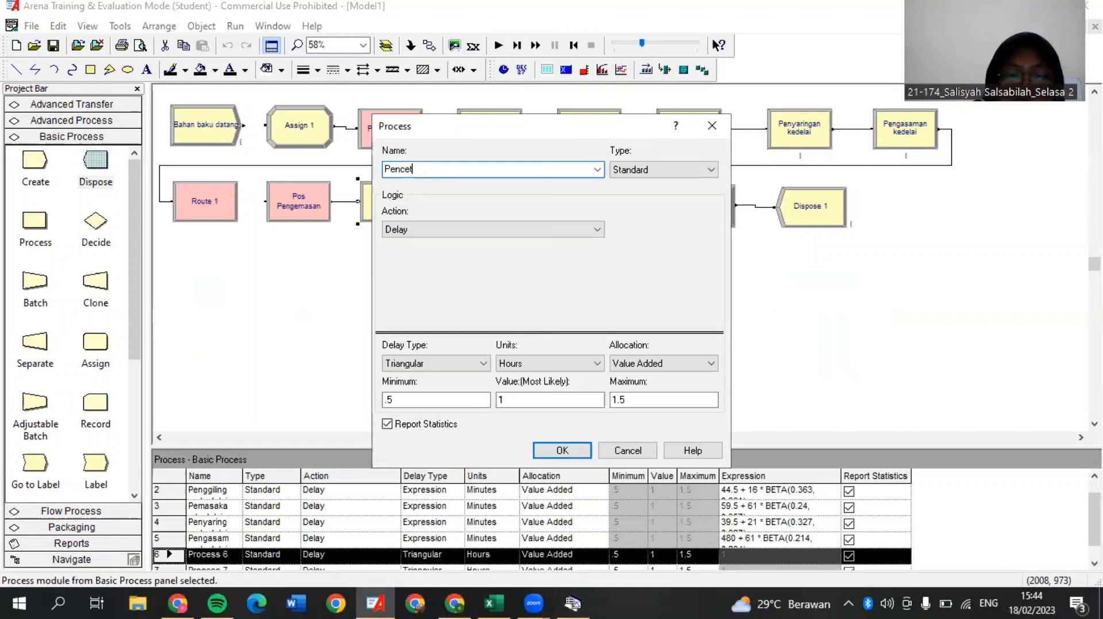
text(akan tahu)
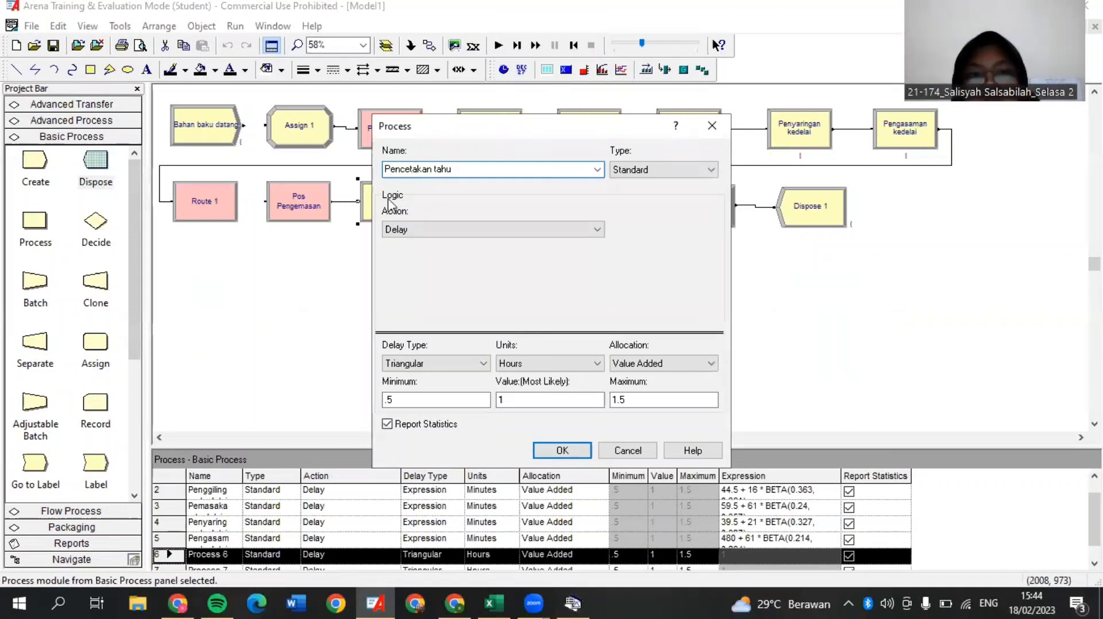
Step: Set the Pencetakan tahu delay type to Expression in Minutes, using the copied expression 44.5 + 16 * BETA(0.322, 0.399)
click(434, 365)
click(425, 416)
click(519, 363)
click(516, 385)
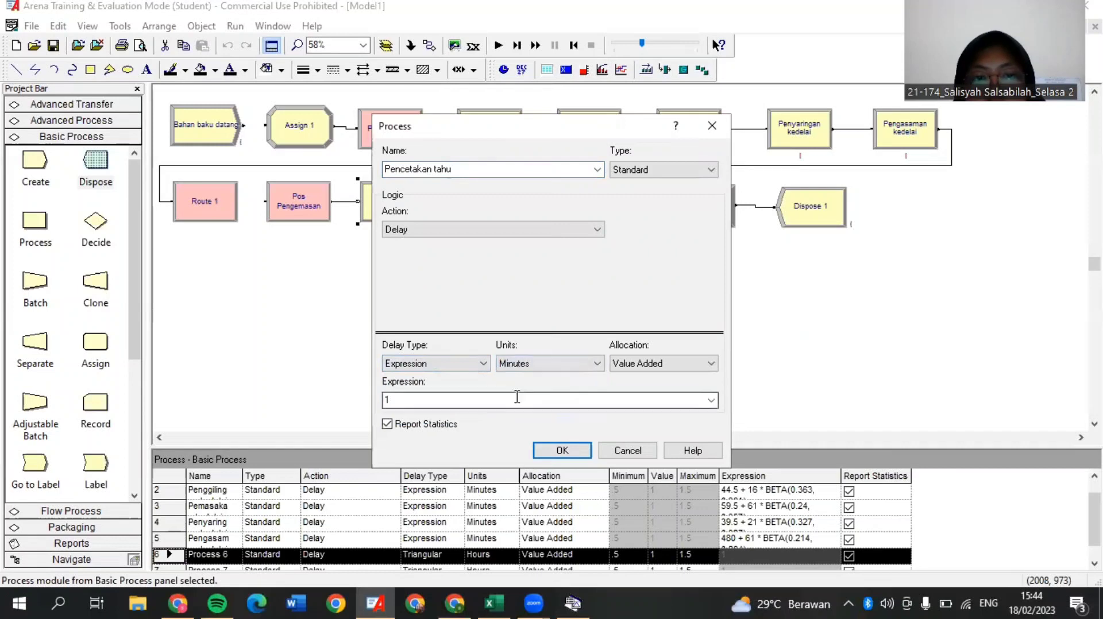
click(505, 400)
key(ctrl+v)
click(562, 451)
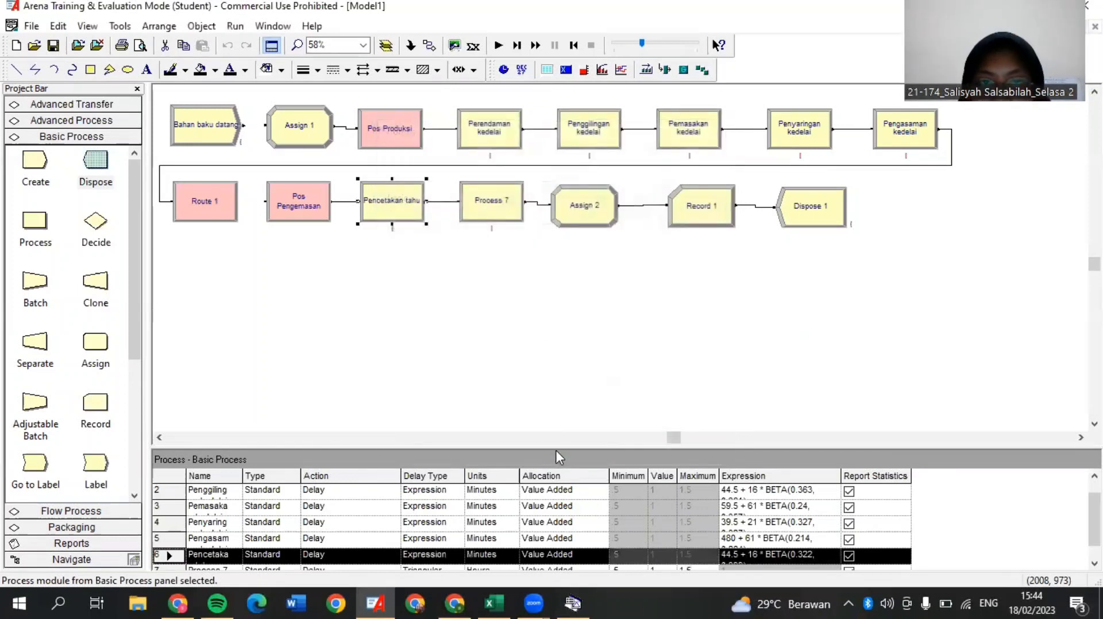
Step: Switch to the Input Analyzer and load the existing data file 7 into a new seventh fit document
click(120, 26)
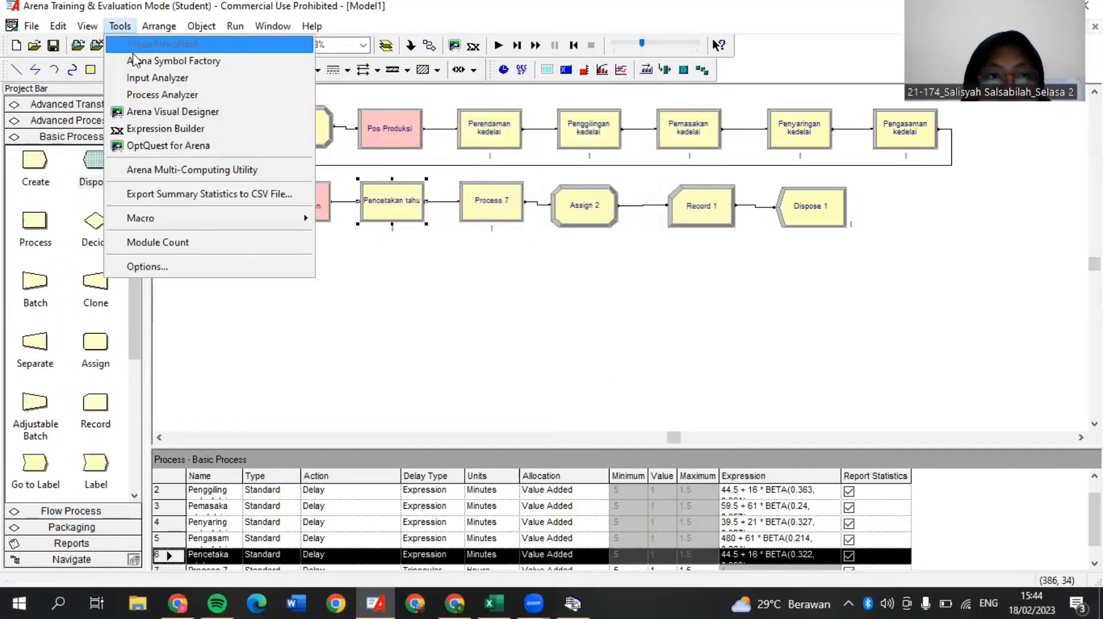
click(155, 78)
click(83, 95)
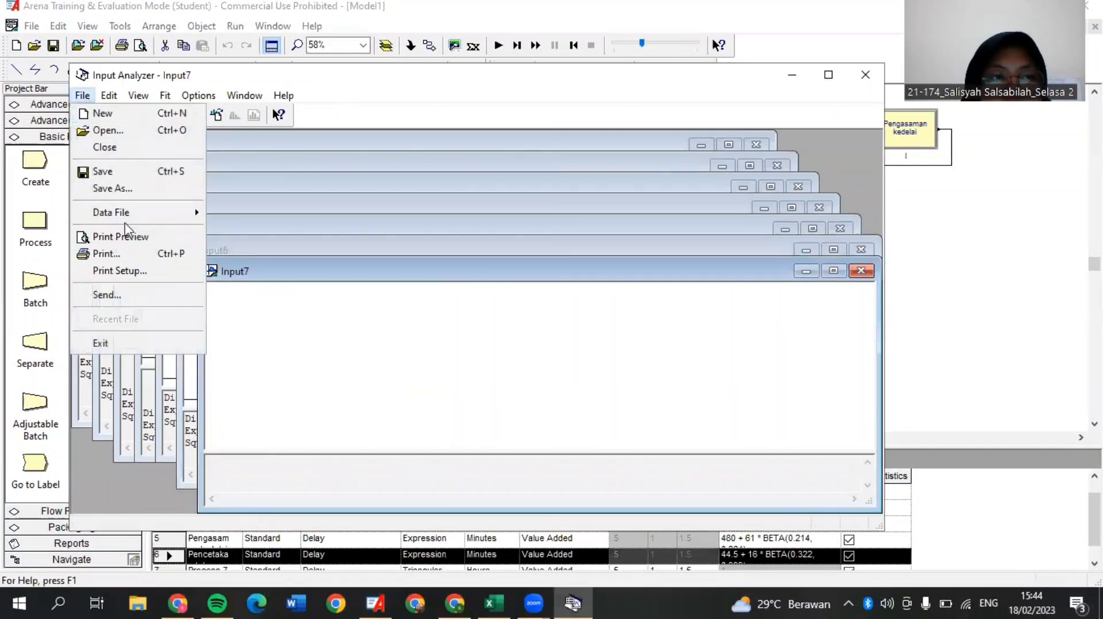
mouse_move(158, 214)
click(215, 214)
click(349, 329)
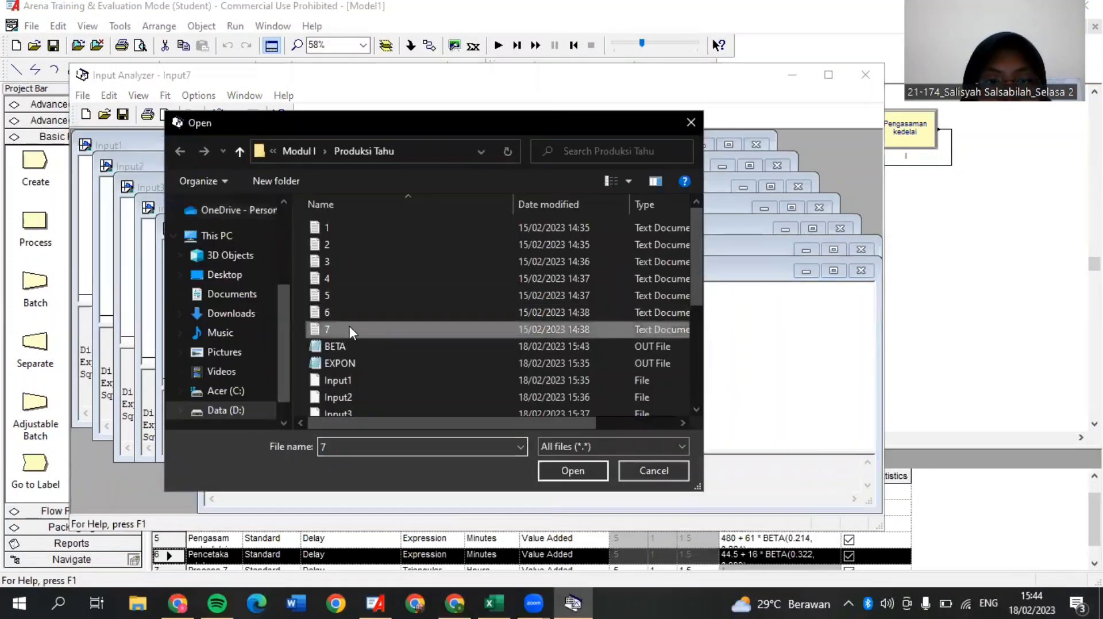
click(568, 476)
Step: Fit all distributions to data file 7 and copy the resulting expression 29.5 + 16 * BETA(0.252, 0.173)
click(164, 95)
click(187, 113)
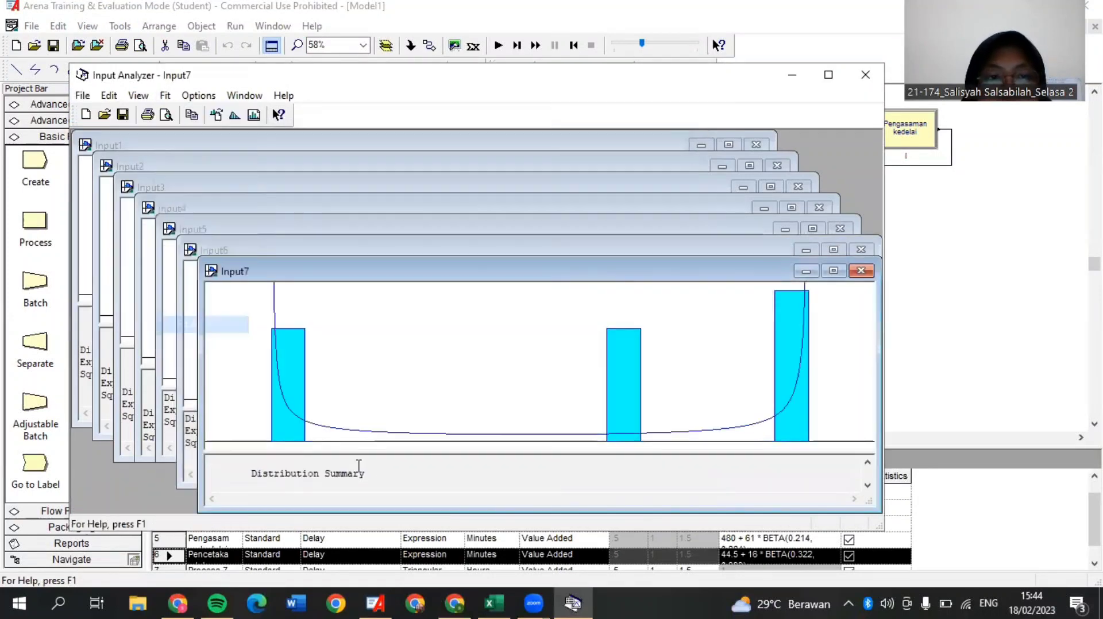
mouse_move(474, 489)
mouse_down()
mouse_move(317, 487)
mouse_move(467, 474)
mouse_up()
scroll(368, 484, up, 3)
click(388, 482)
scroll(408, 481, up, 5)
right_click(449, 474)
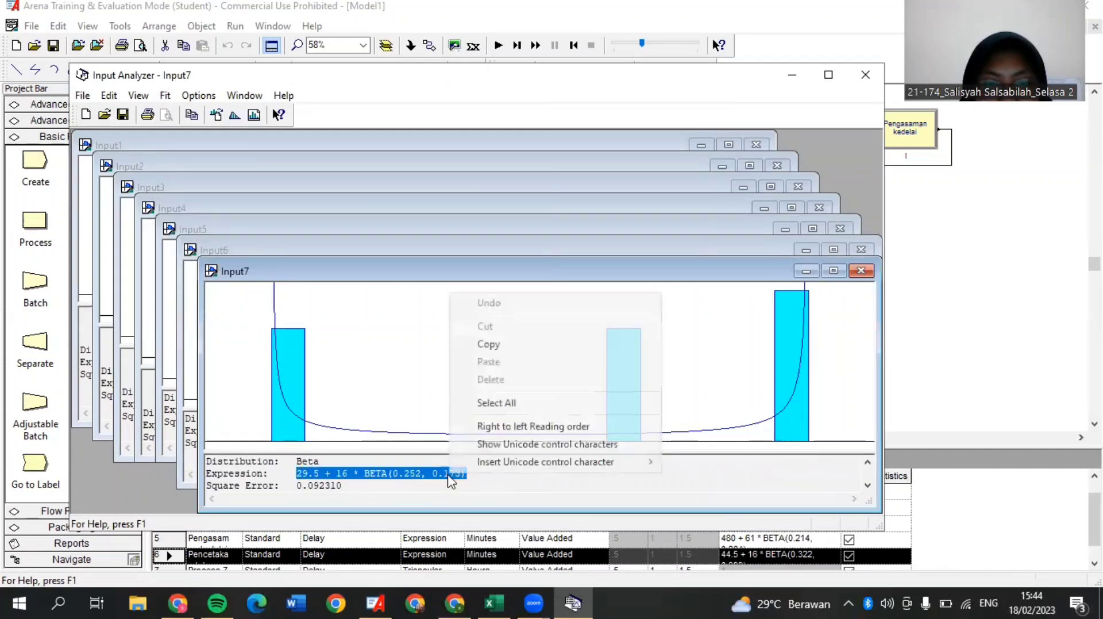
click(488, 343)
Step: Return to the Arena model and rename Process 7 as Pengemasan tahu
click(792, 75)
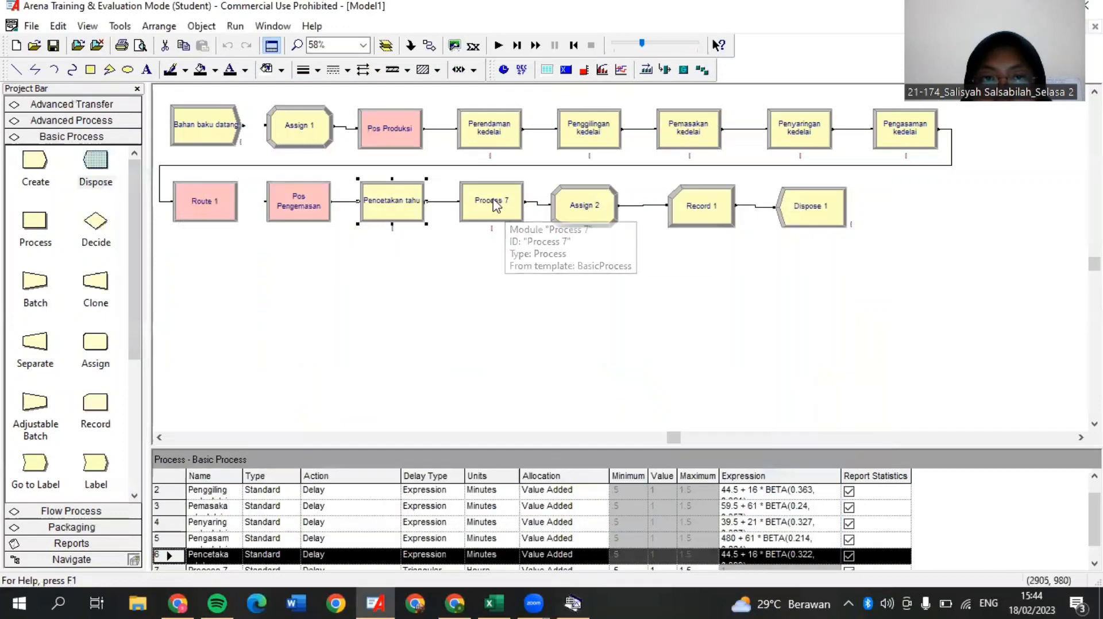
double_click(478, 186)
key(BackSpace)
text(P)
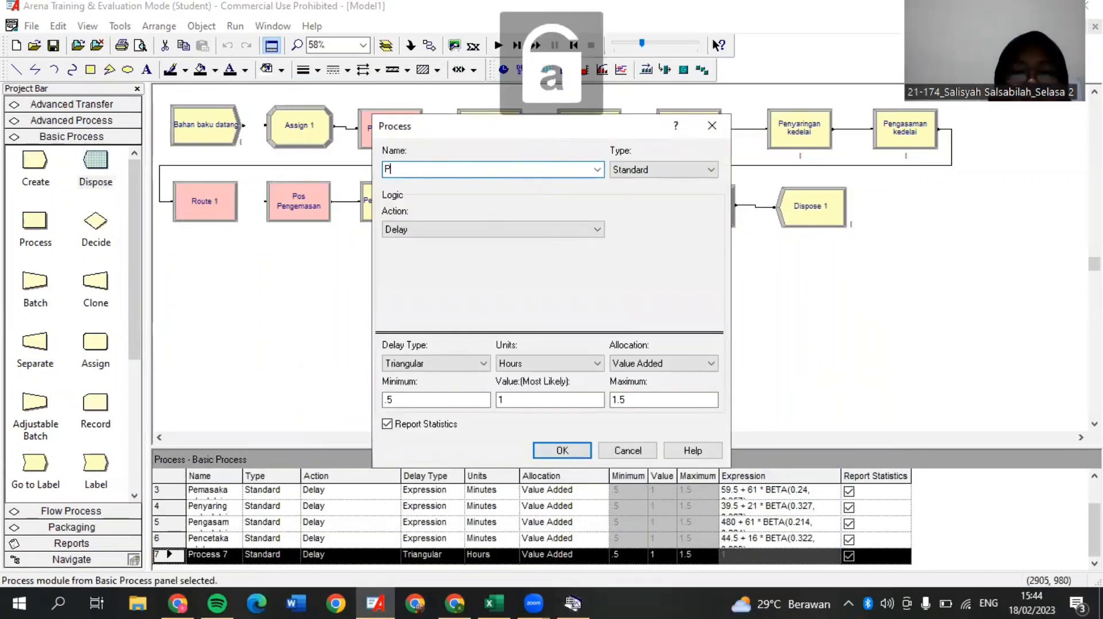
text(engemasan T)
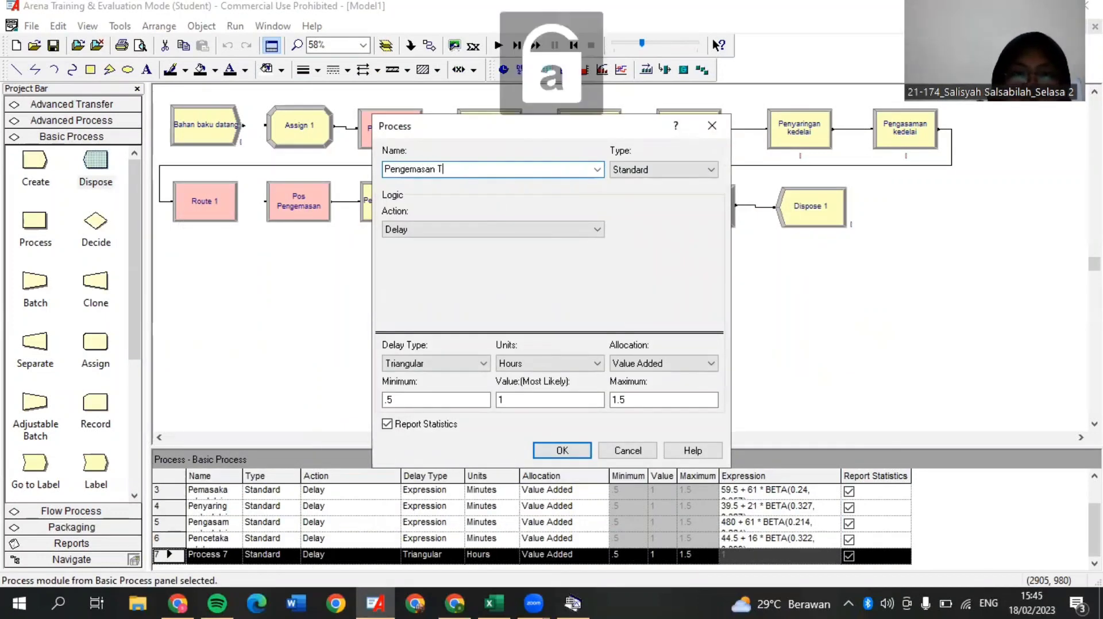
text(ahu)
Step: Set the Pengemasan tahu delay type to Expression in Minutes, using the copied expression 29.5 + 16 * BETA(0.252, 0.173)
click(419, 363)
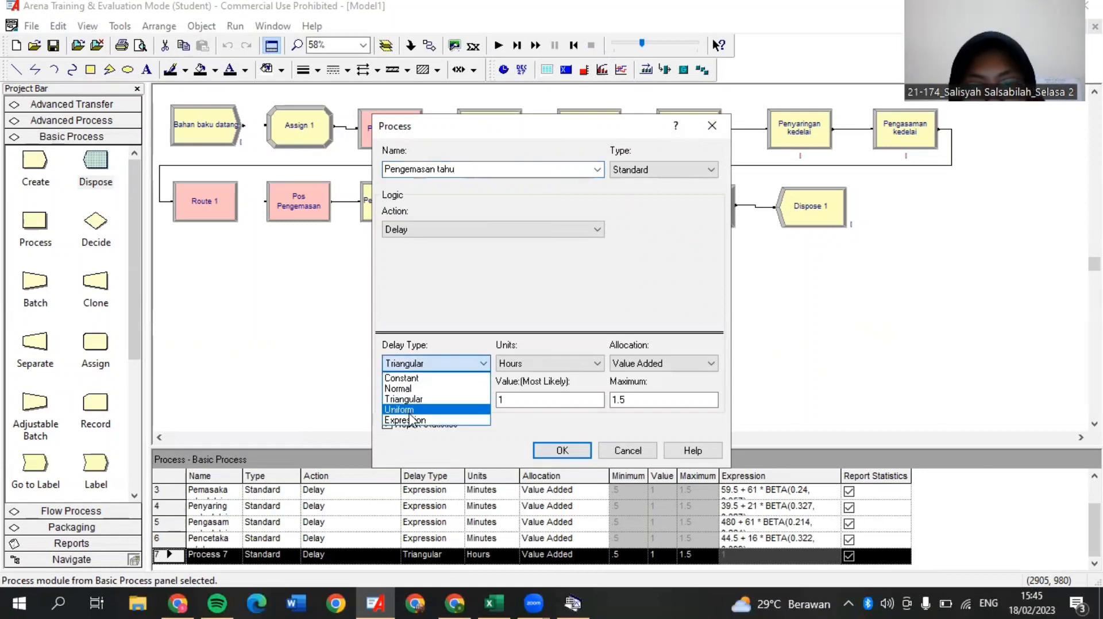
click(413, 428)
double_click(415, 395)
key(ctrl+v)
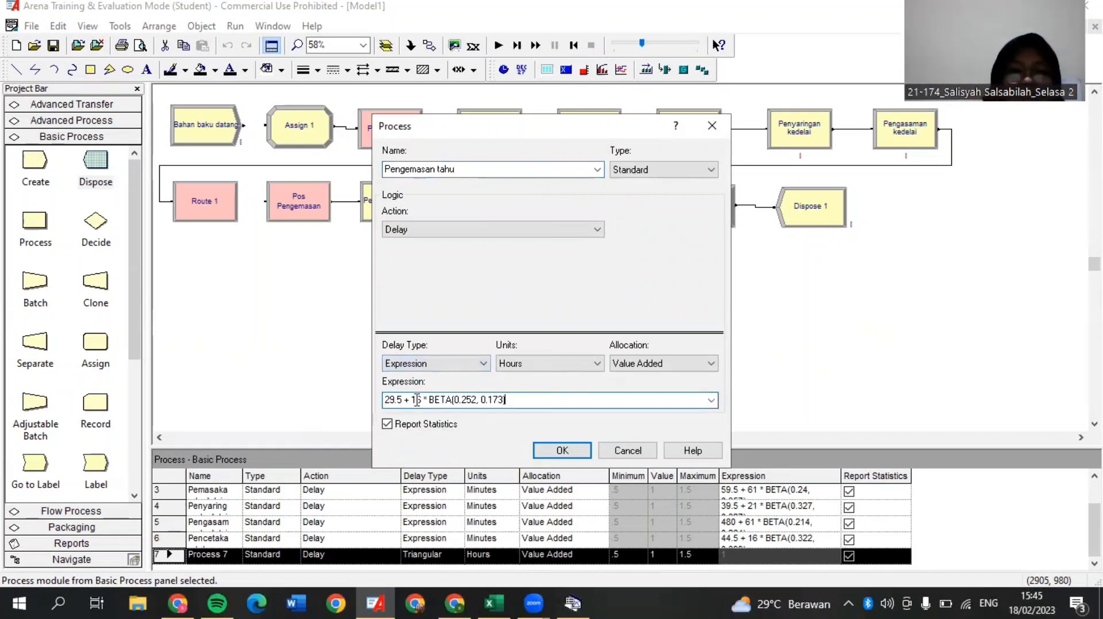
click(520, 363)
click(511, 388)
click(562, 451)
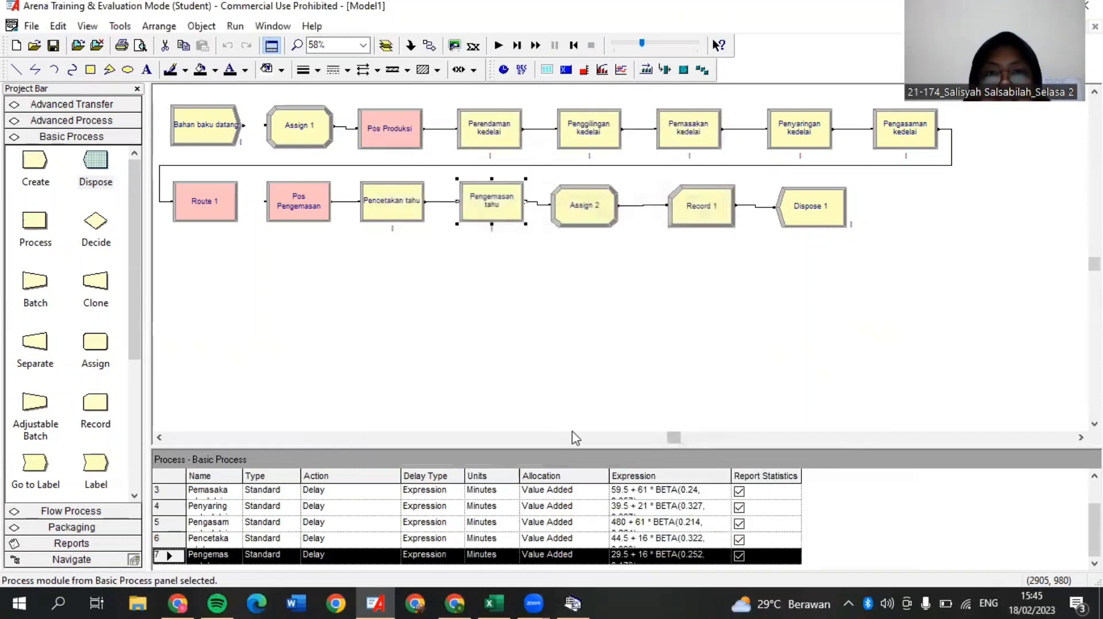
Step: Add an Entity Picture assignment with Picture.Report to the Assign 2 module
double_click(584, 214)
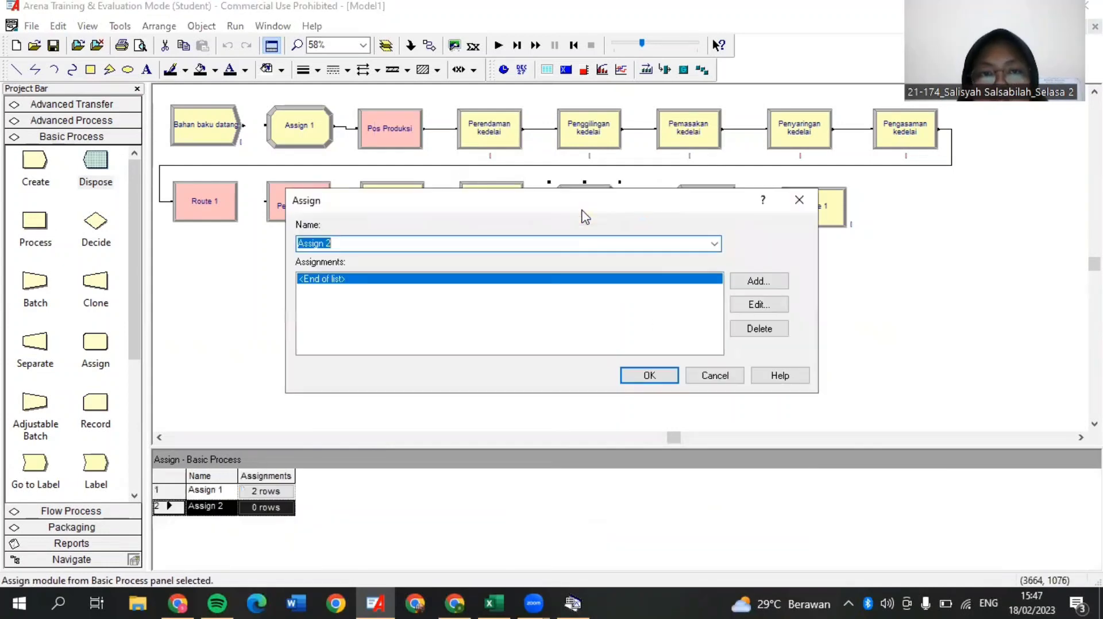
click(746, 281)
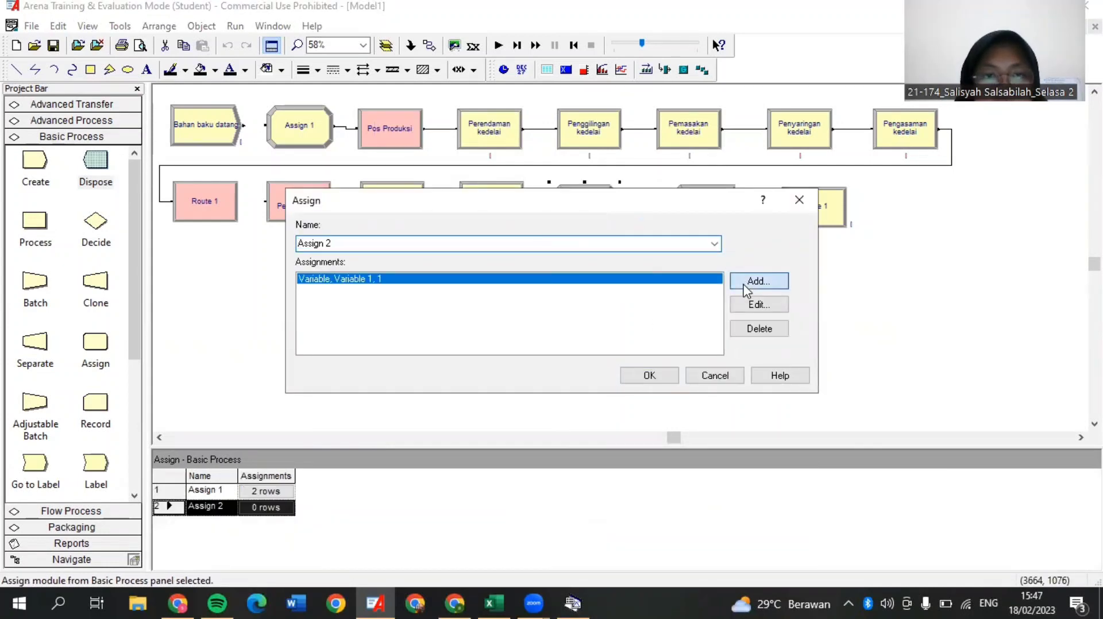
click(477, 279)
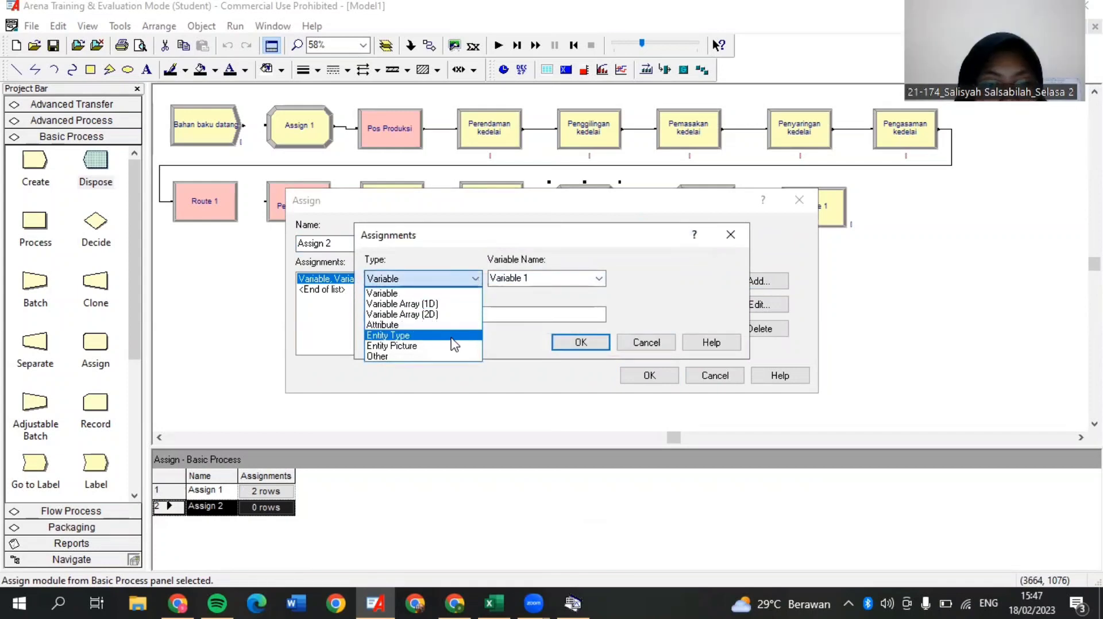
click(452, 347)
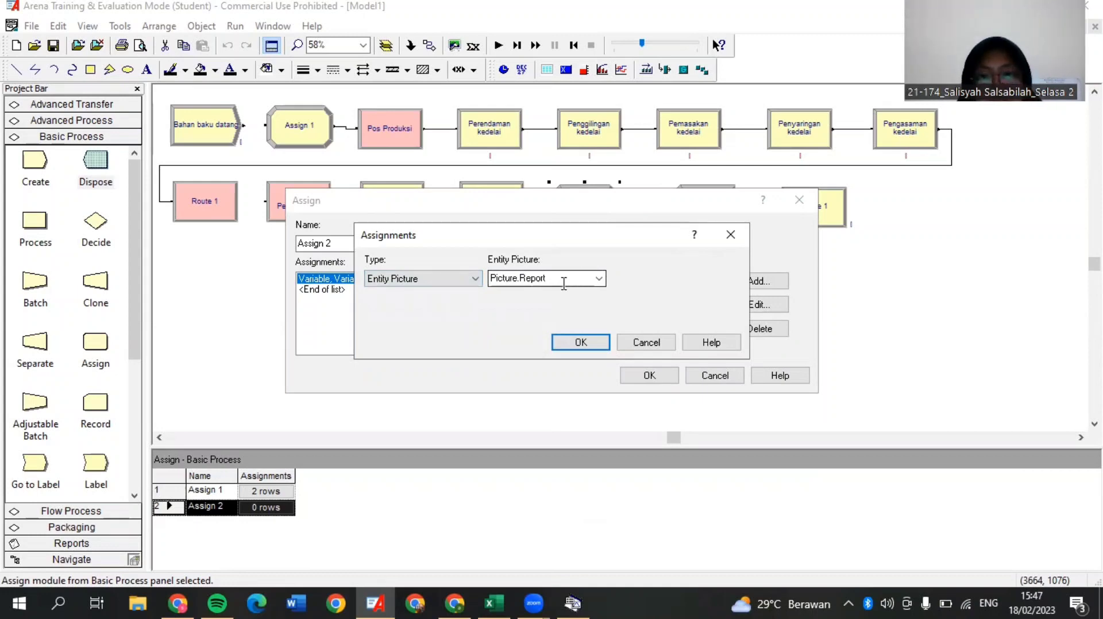
click(578, 343)
click(648, 376)
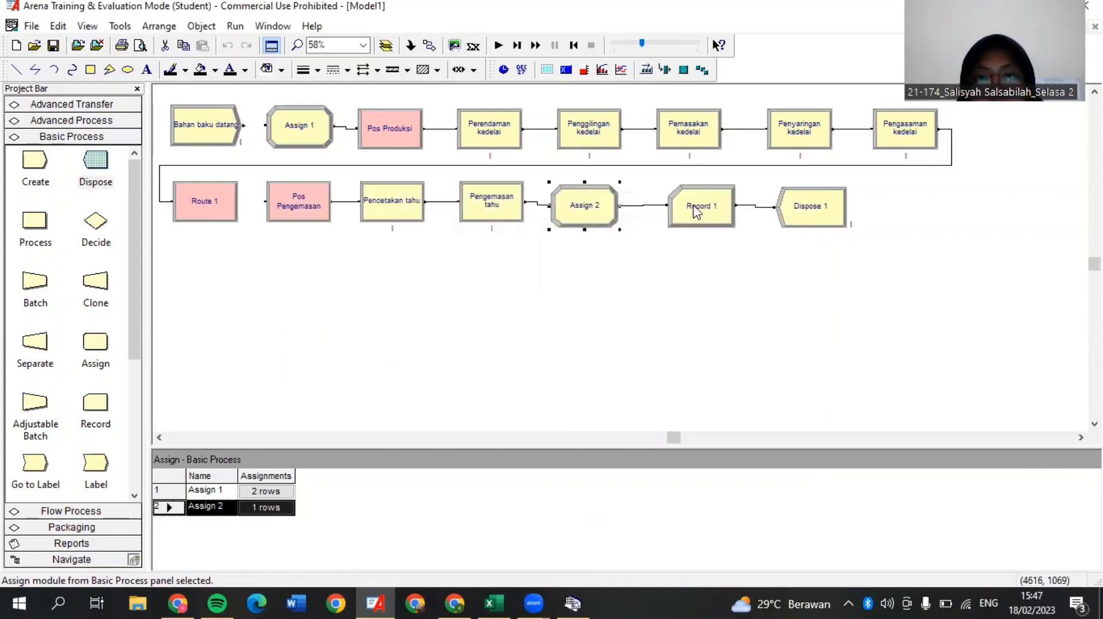
Step: Add a Count statistic with value 1 and counter name Waktu total 1 to the Record 1 module
double_click(696, 210)
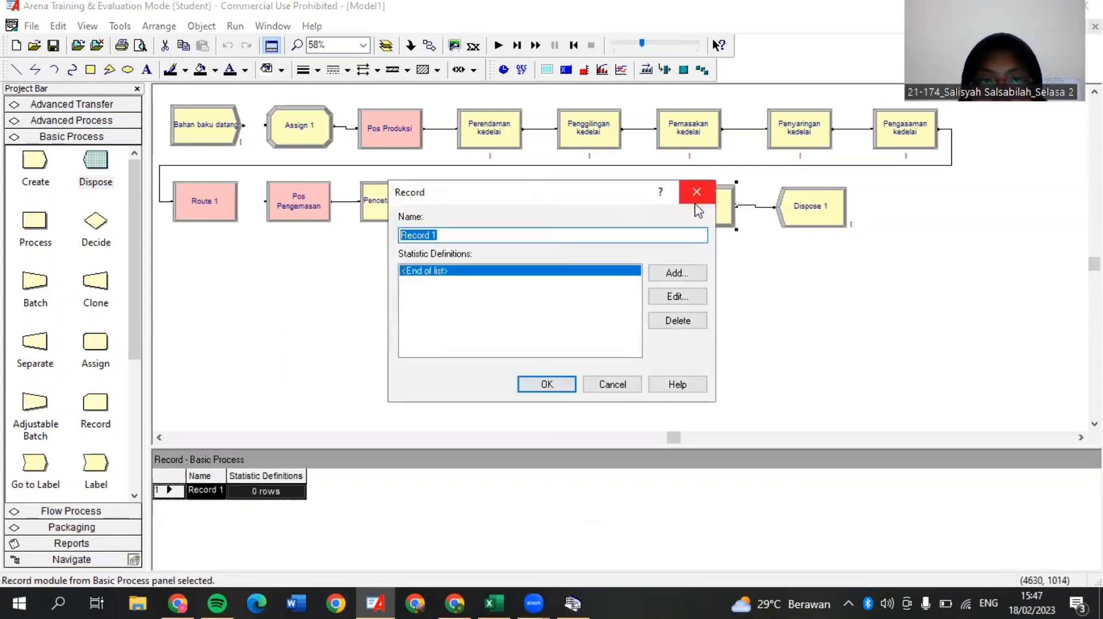
click(698, 273)
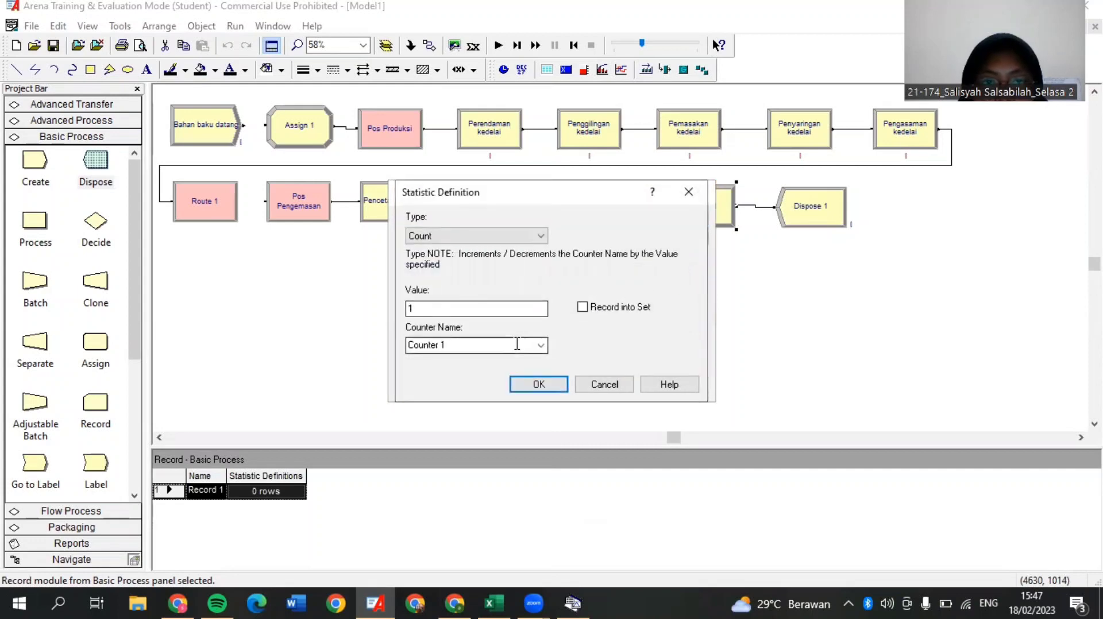
click(528, 344)
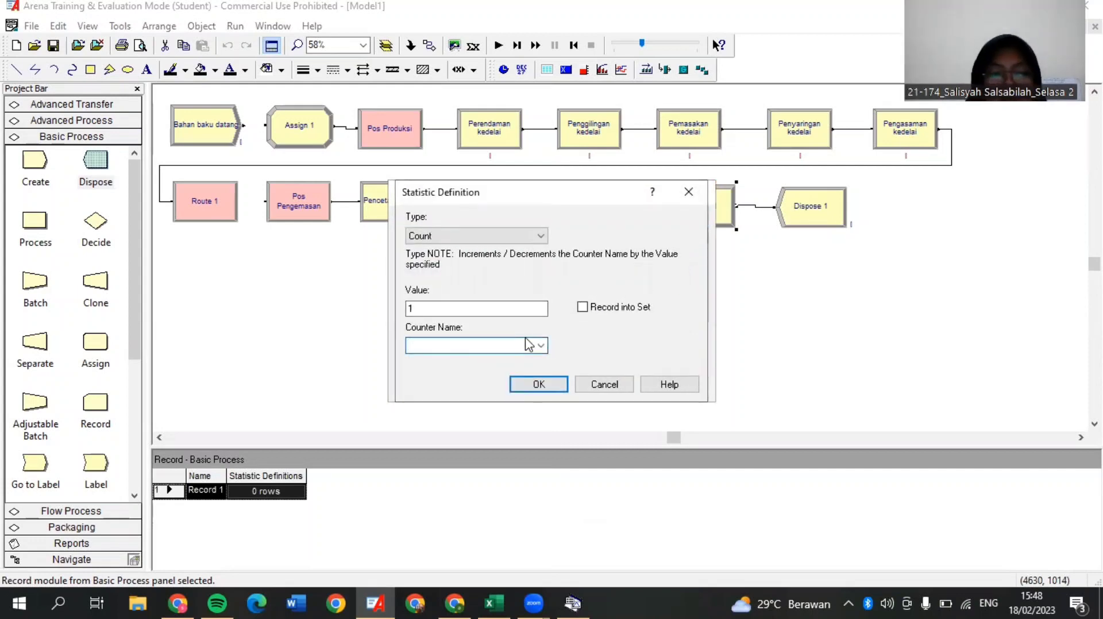
key(Caps_Lock)
text(W)
key(Caps_Lock)
text(a)
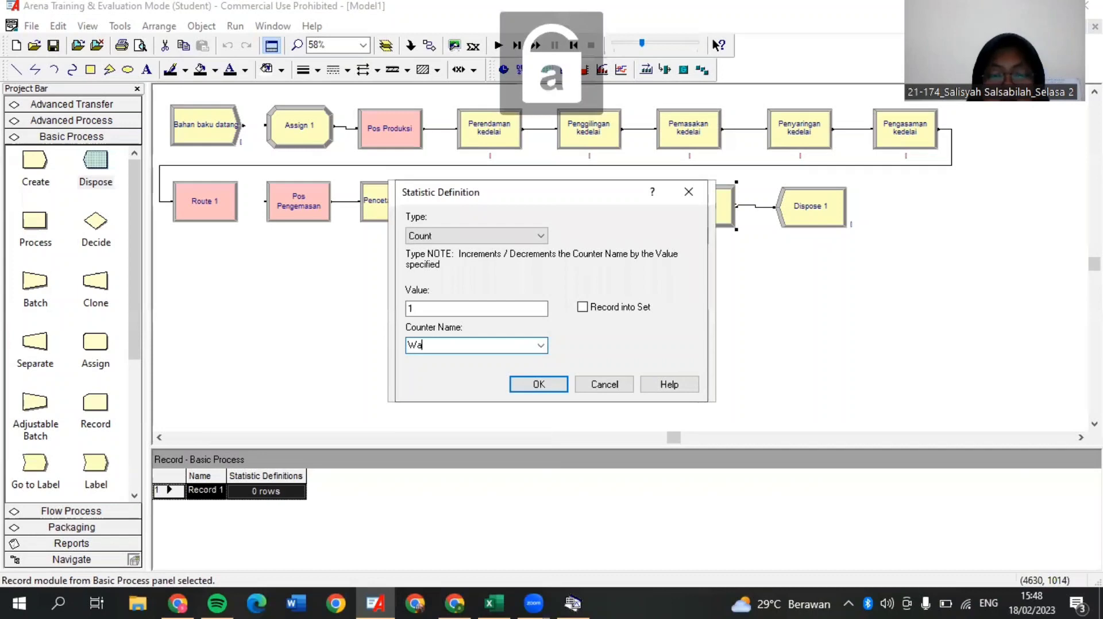
text(ktu total 1)
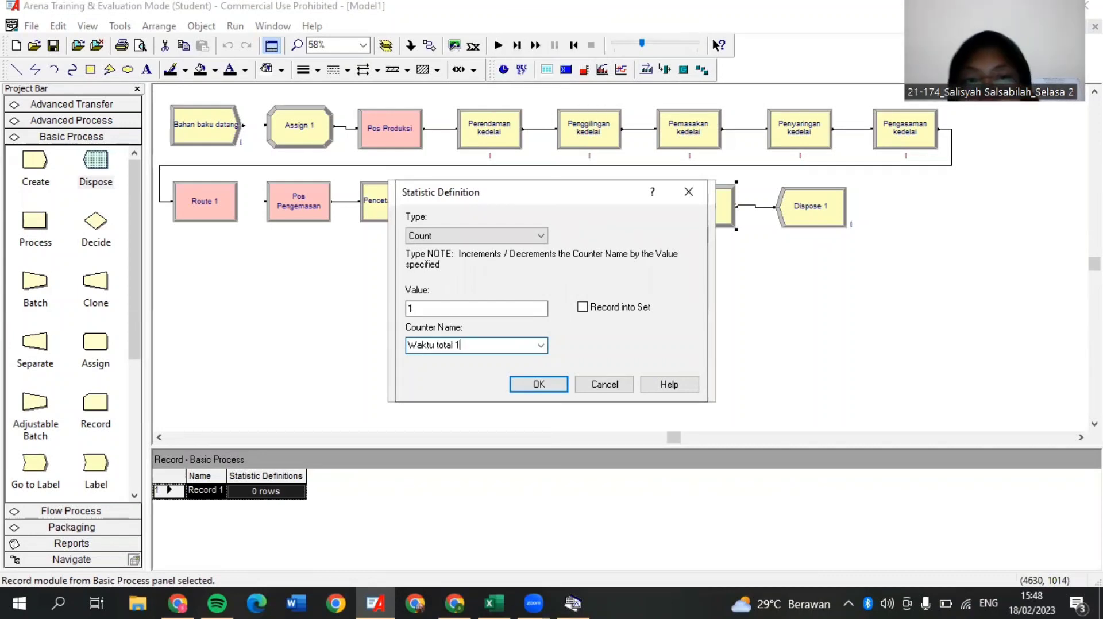
click(554, 385)
click(551, 384)
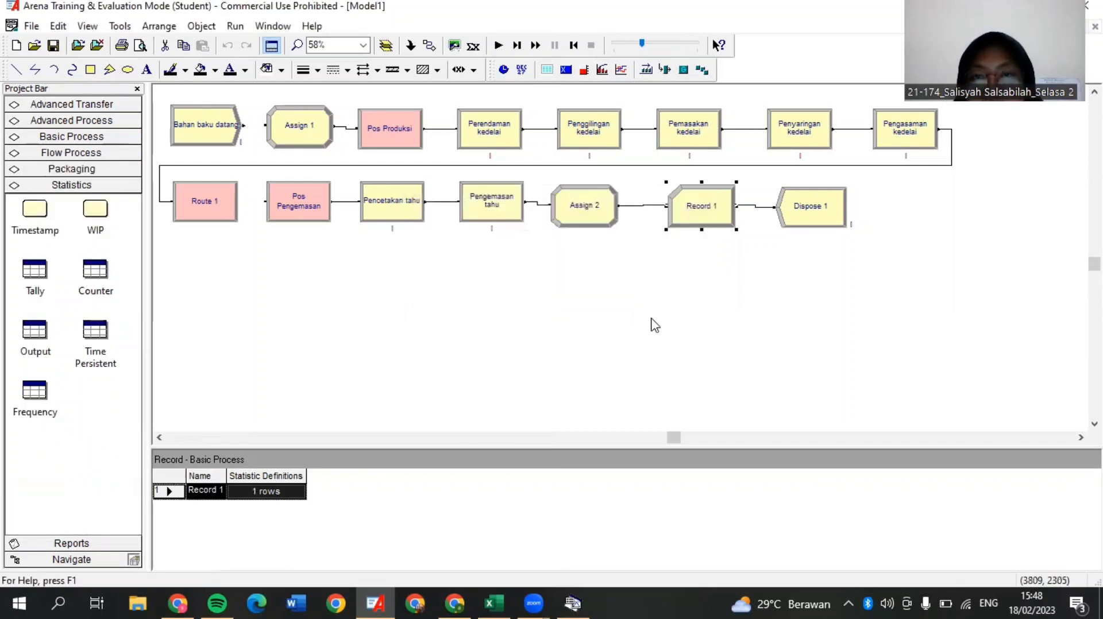
Step: Rename the Dispose 1 module as Pengemasan 1, keeping Record Entity Statistics enabled
double_click(808, 211)
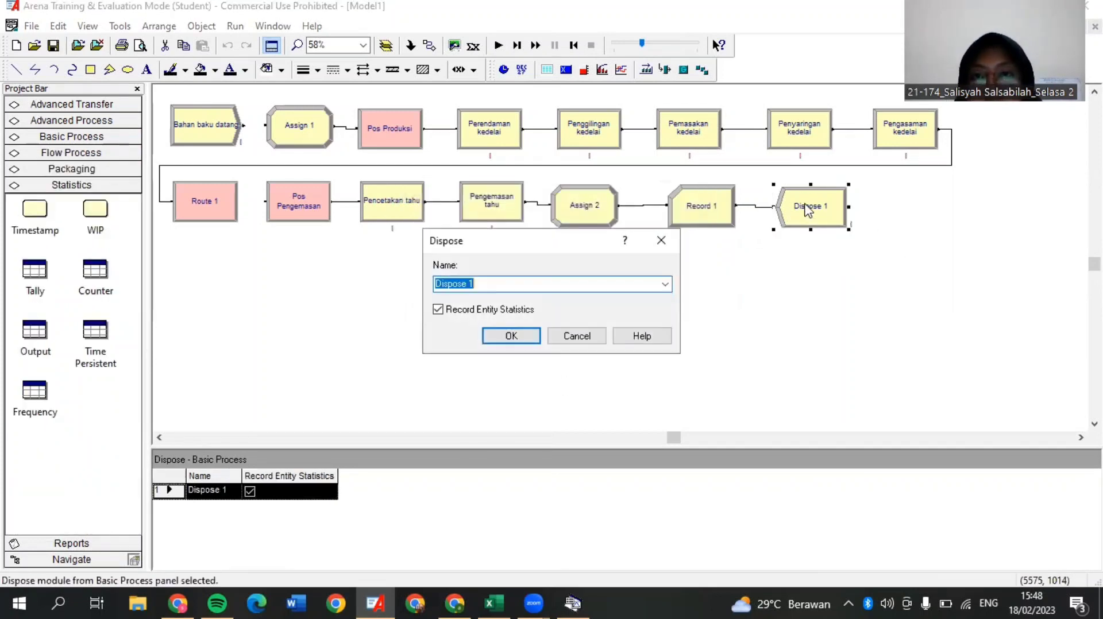
key(BackSpace)
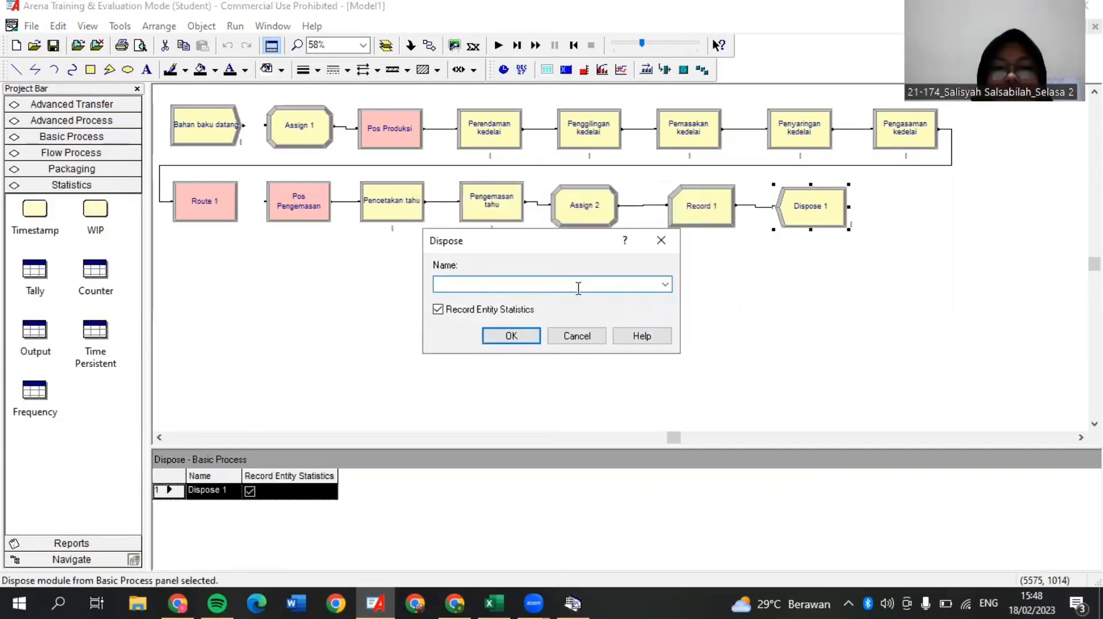
text(P)
key(Caps_Lock)
text(engemasan 1)
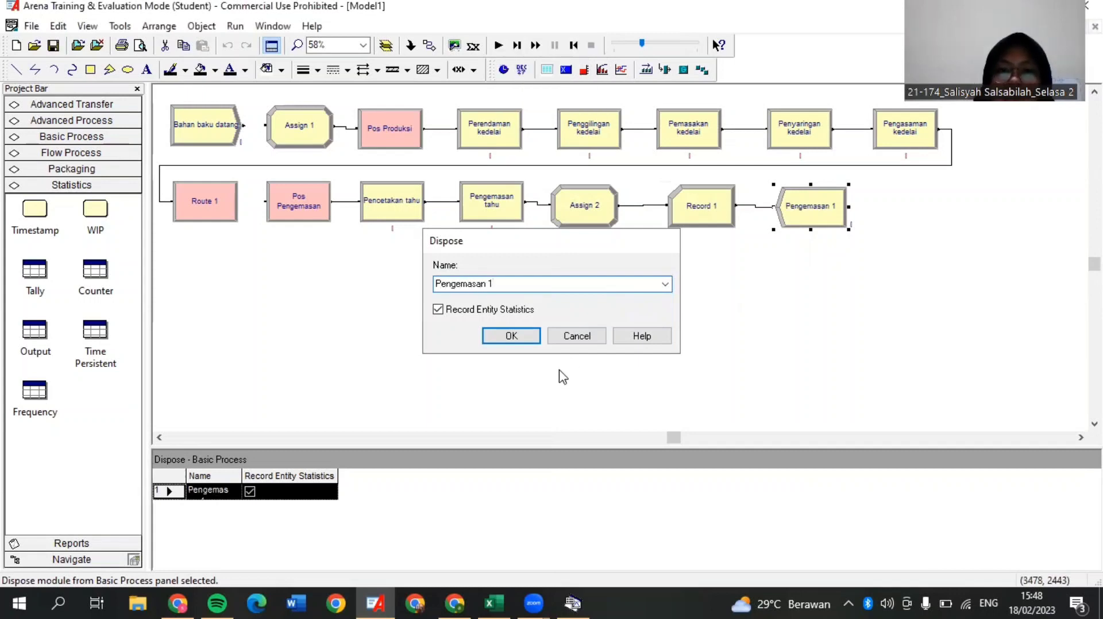
key(Return)
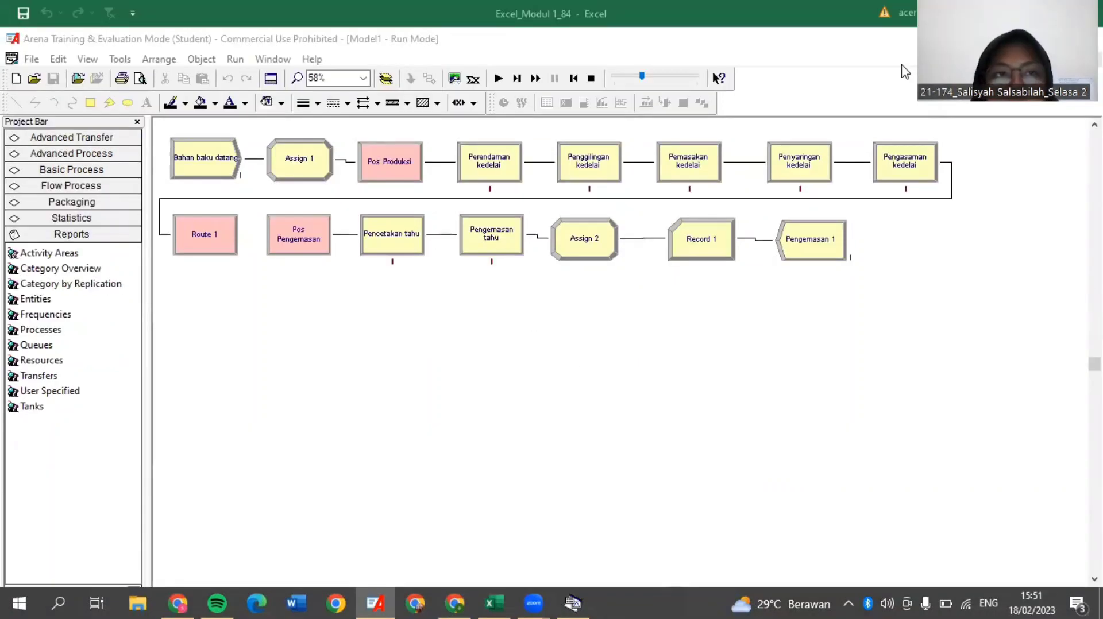
Step: In the run setup, choose SIMAN Summary Report(.out file) as the default report and set the number of replications to 10
key(alt+r)
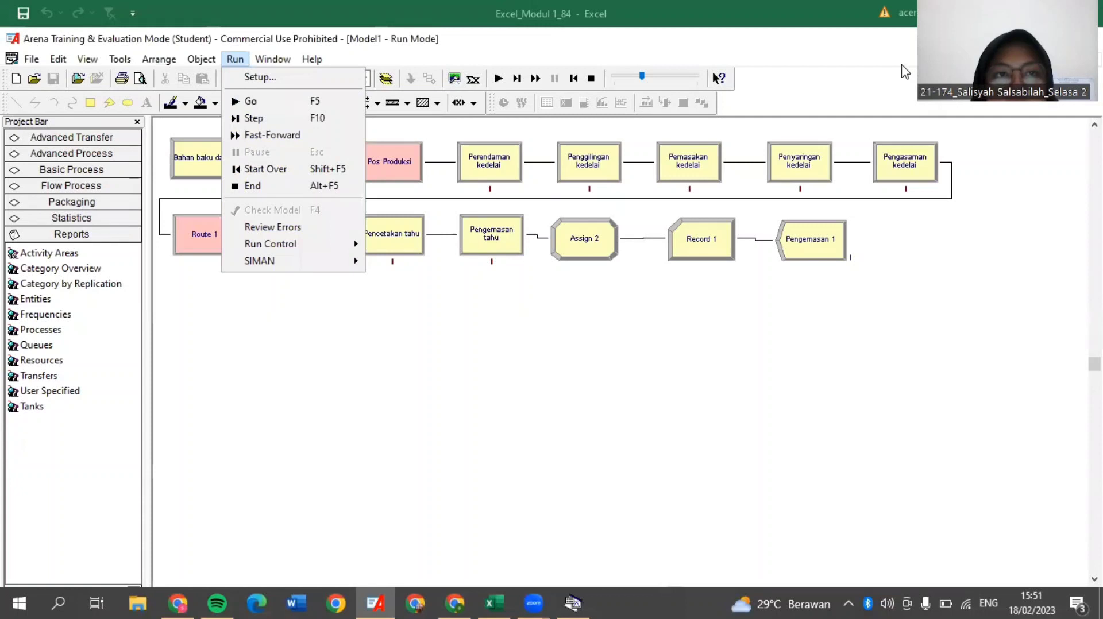
click(253, 77)
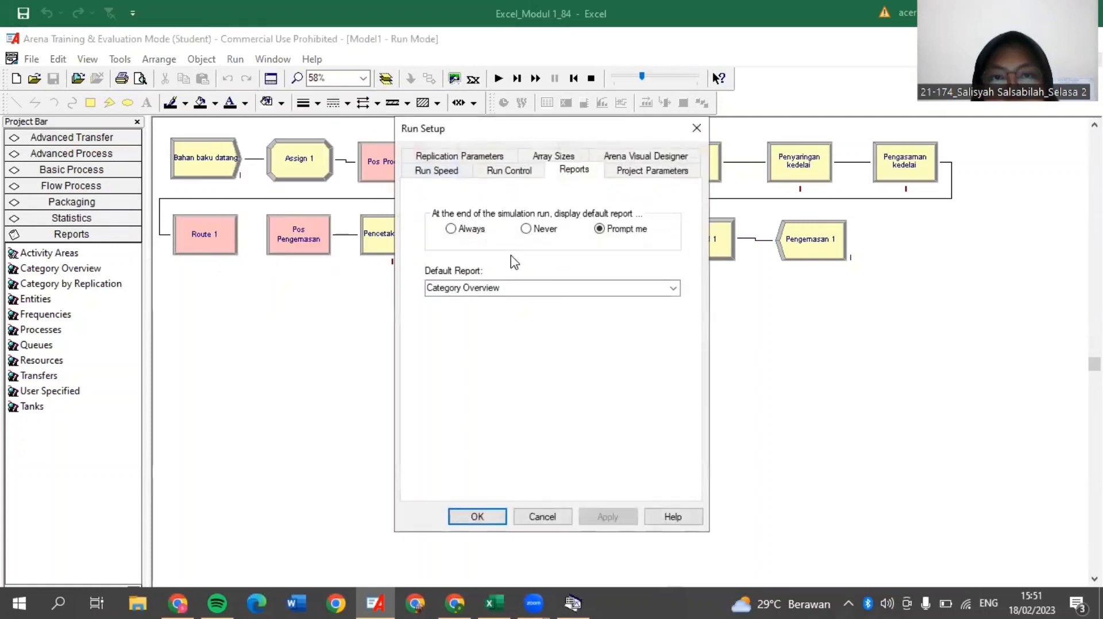
click(674, 289)
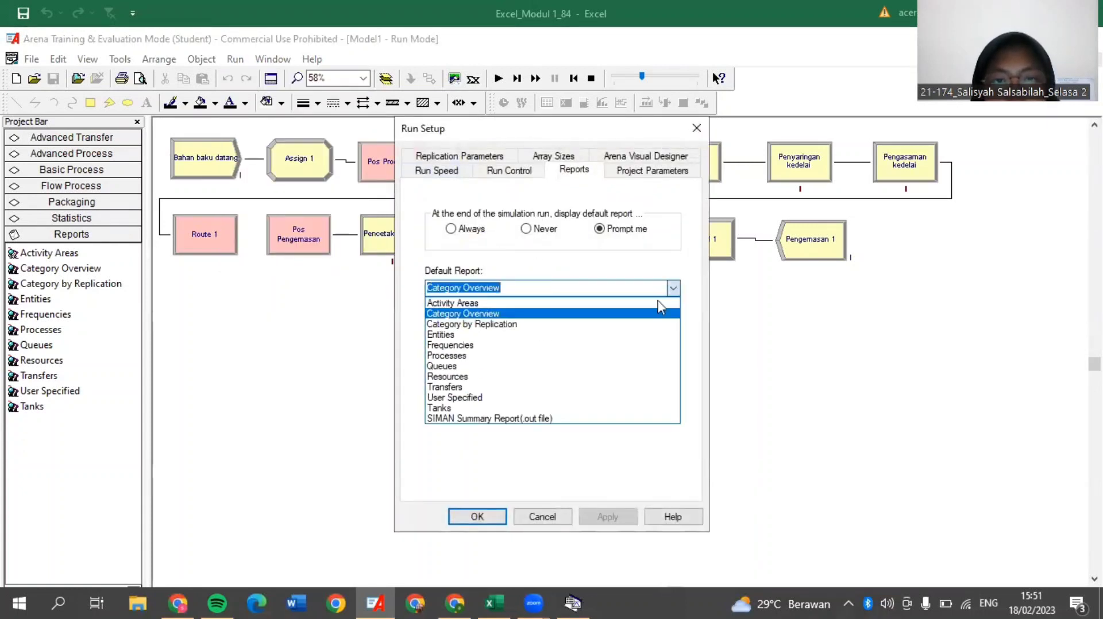
click(552, 419)
click(456, 159)
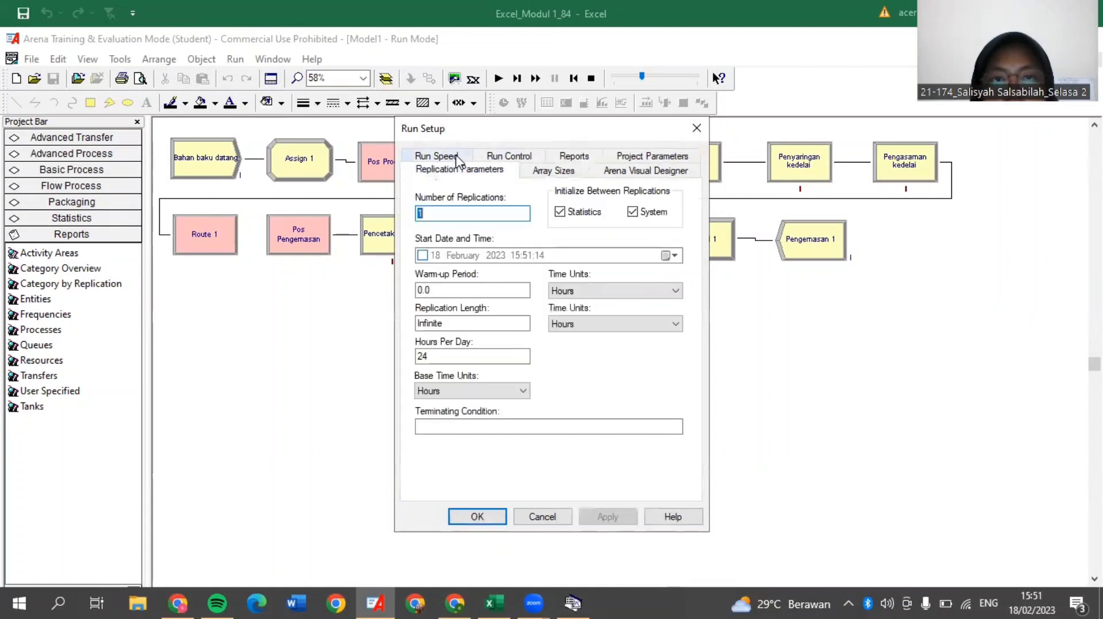
click(457, 211)
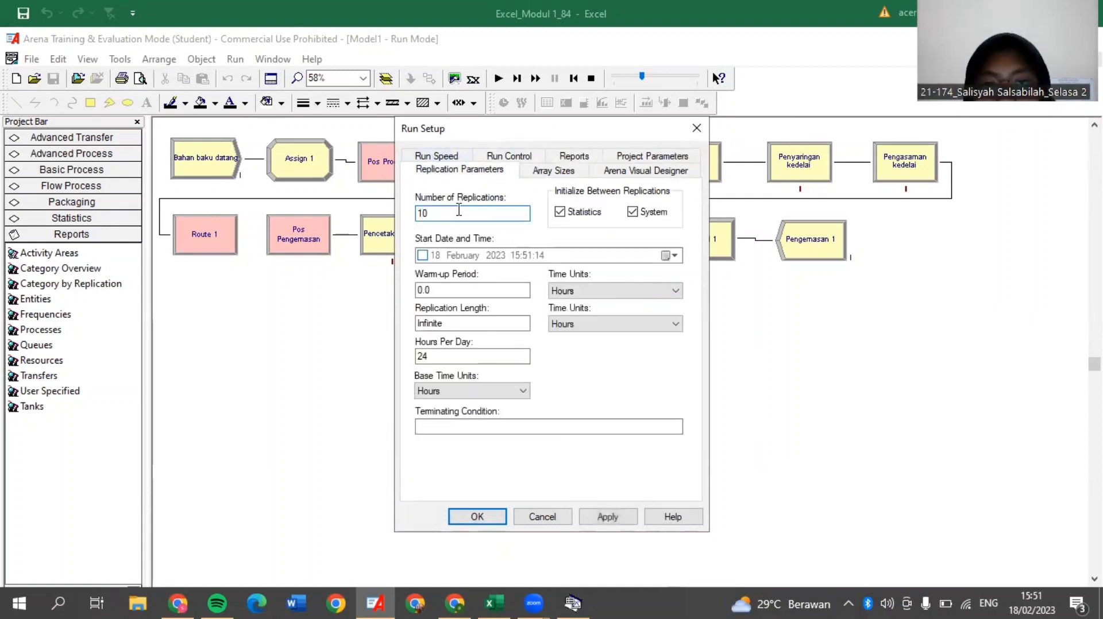
Step: Enable statistics collection for Costing, Tanks, Processes, Stations, Transporters, Conveyors and Activity Areas in the project parameters
click(645, 171)
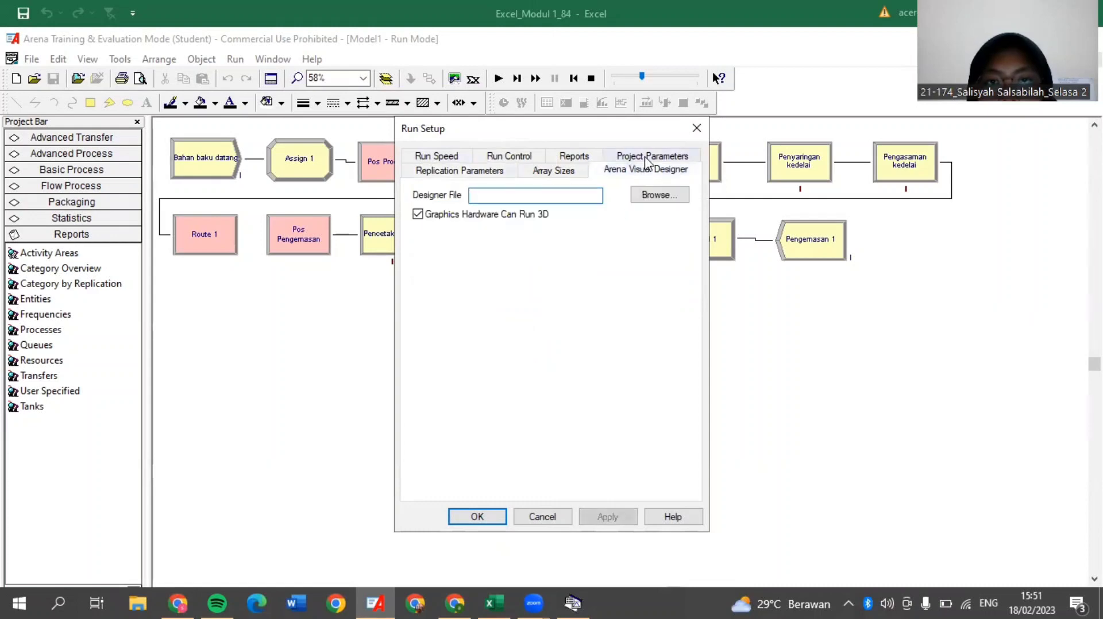
click(631, 162)
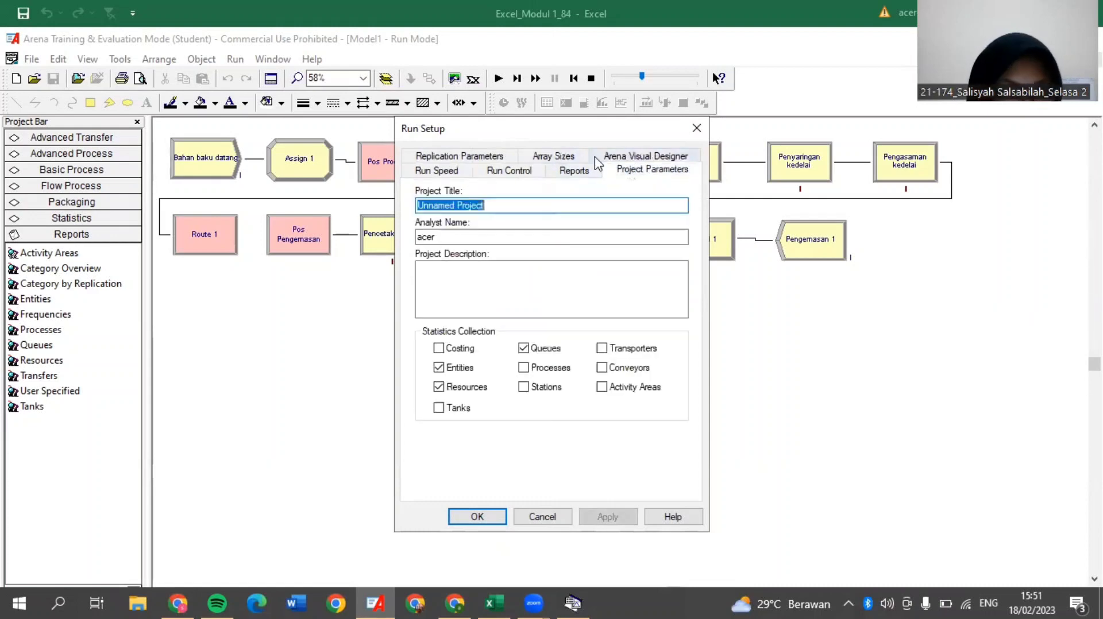
click(610, 158)
click(623, 161)
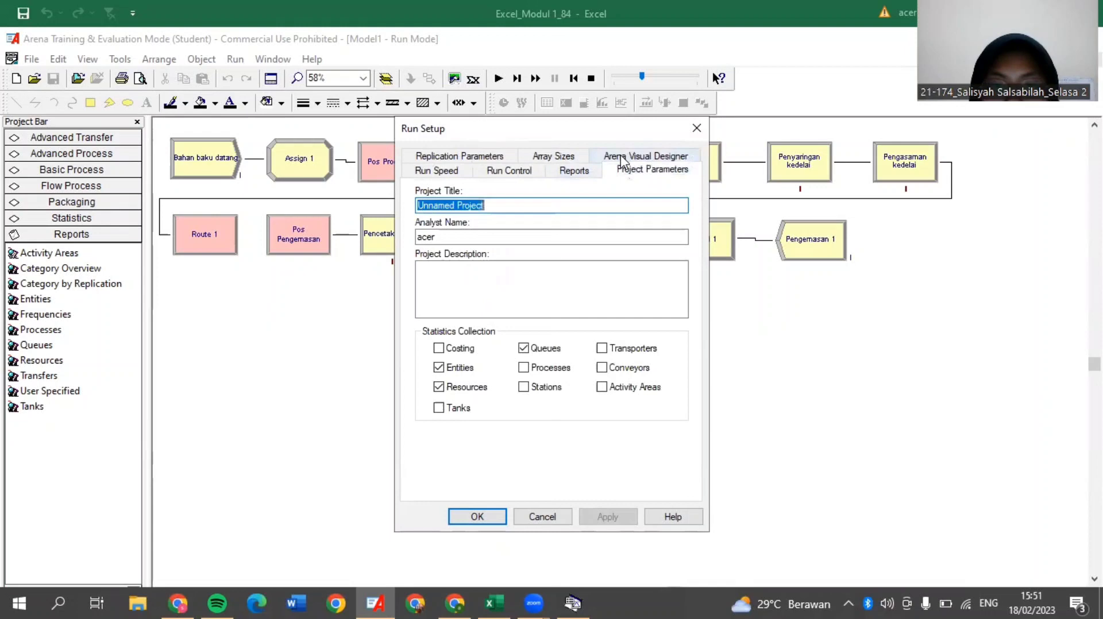
click(438, 407)
click(439, 349)
click(523, 368)
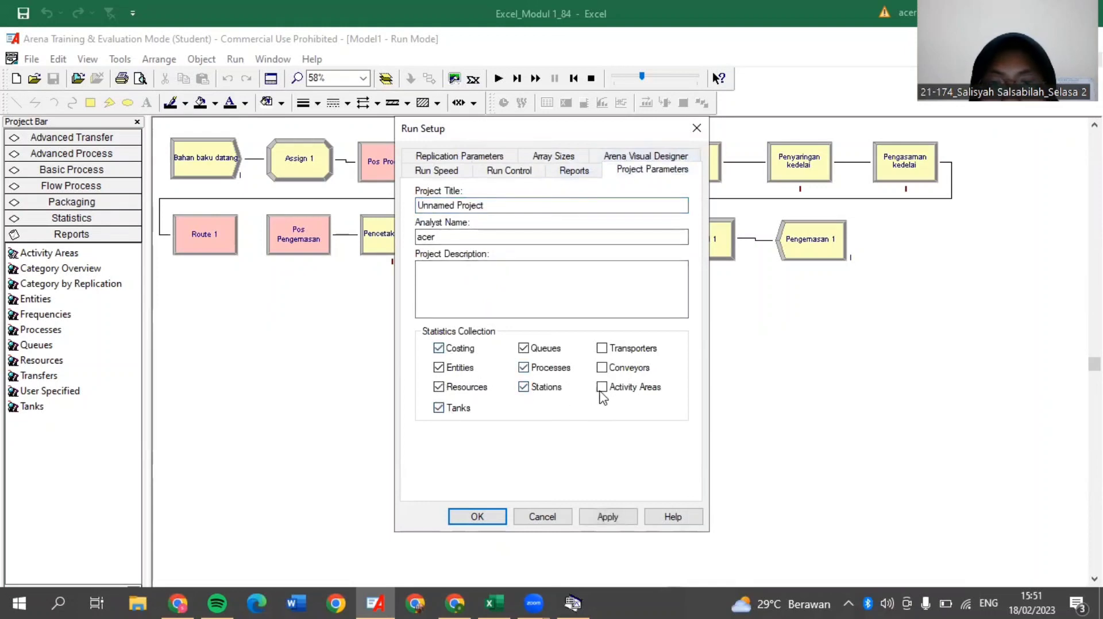
click(602, 348)
click(477, 517)
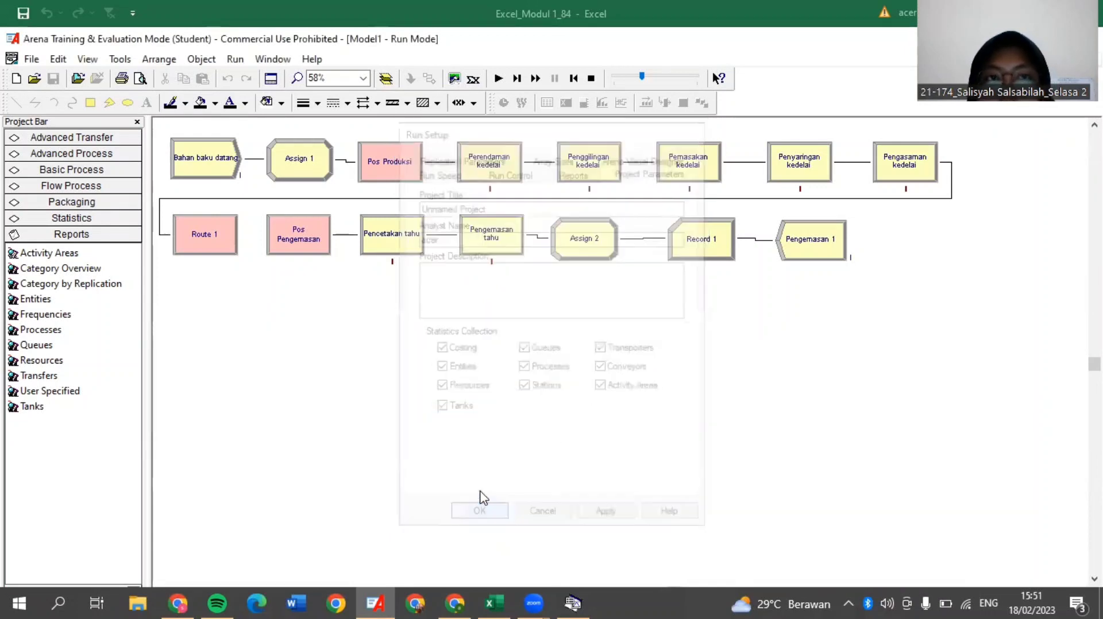
Step: Set the time units of both the warm-up period and the replication length to Minutes in the replication parameters
click(235, 59)
click(253, 72)
click(695, 129)
click(234, 60)
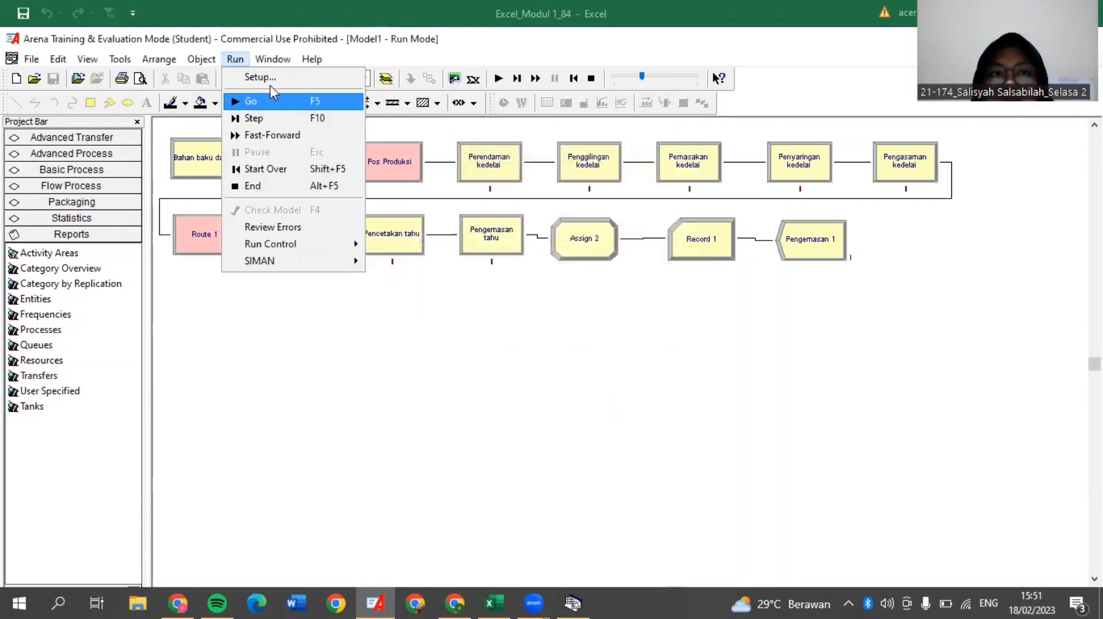
click(270, 74)
click(410, 157)
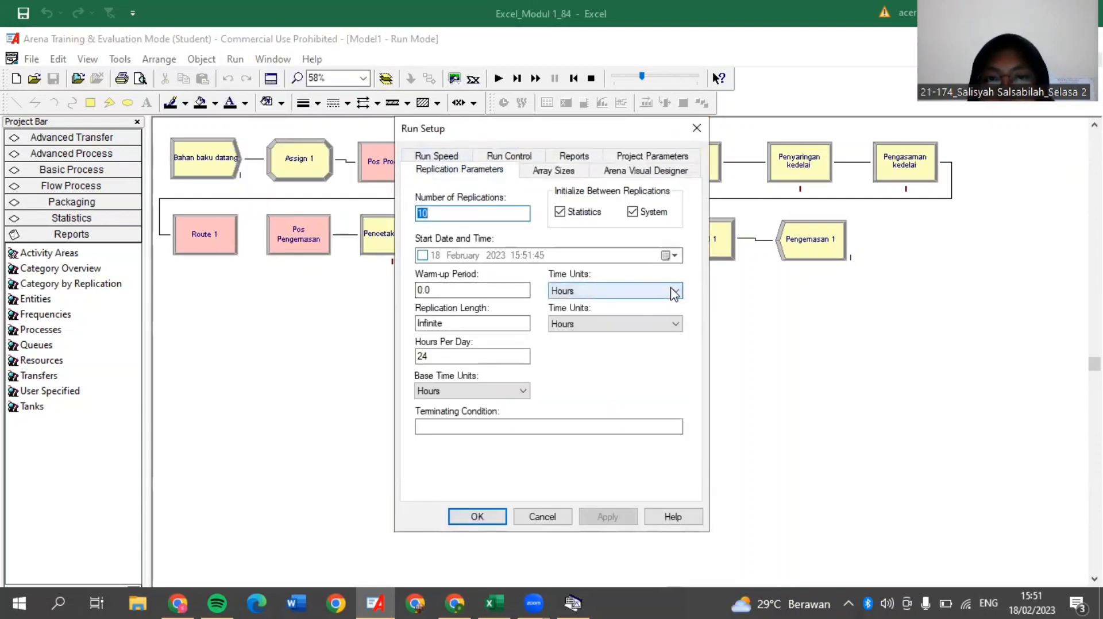
click(674, 291)
click(631, 327)
click(660, 325)
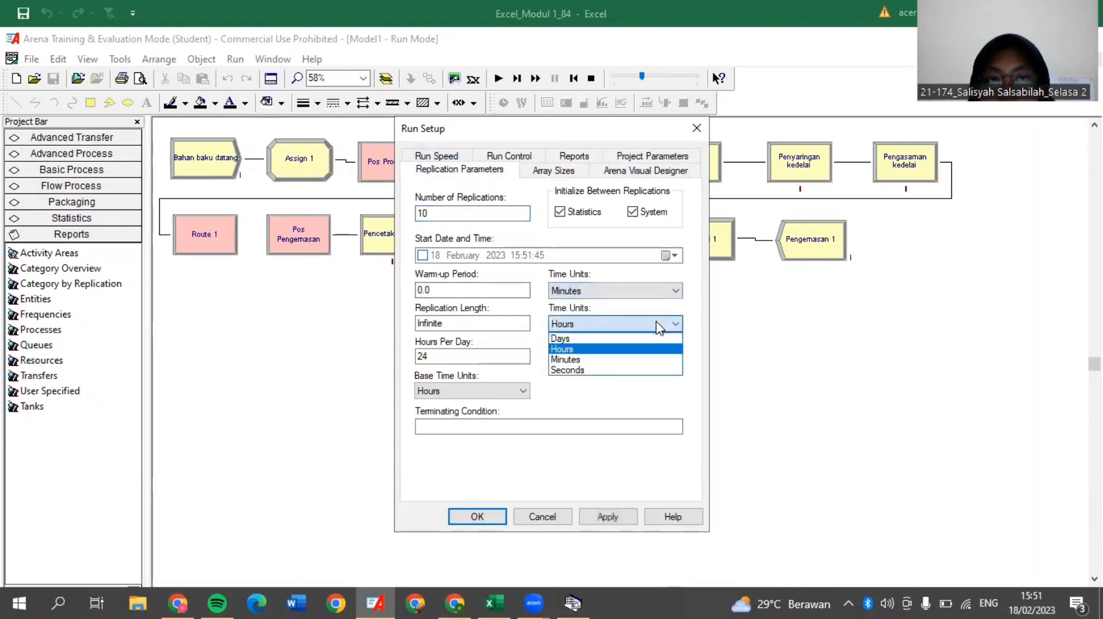
click(565, 359)
click(477, 516)
Step: Restart the simulation, run all replications to completion and open the results report
click(235, 59)
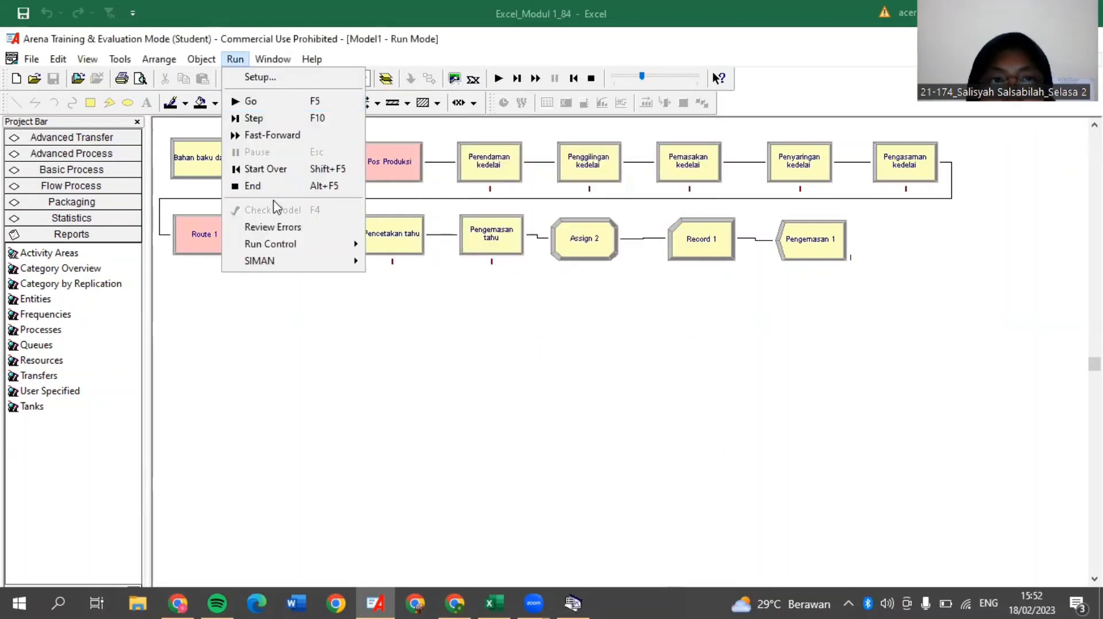
click(276, 169)
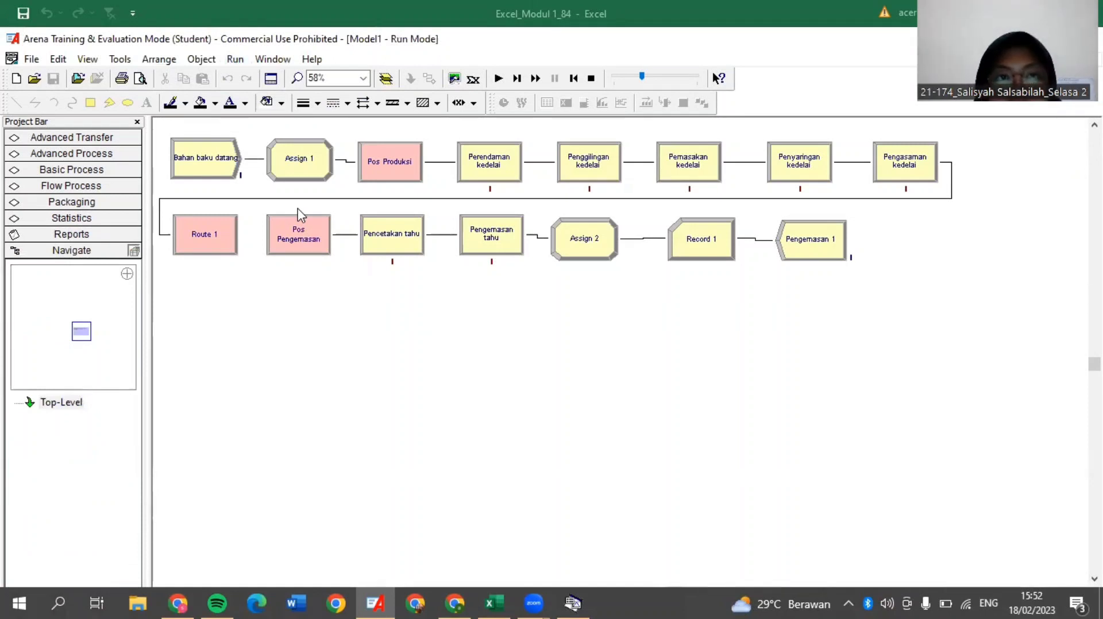
click(234, 59)
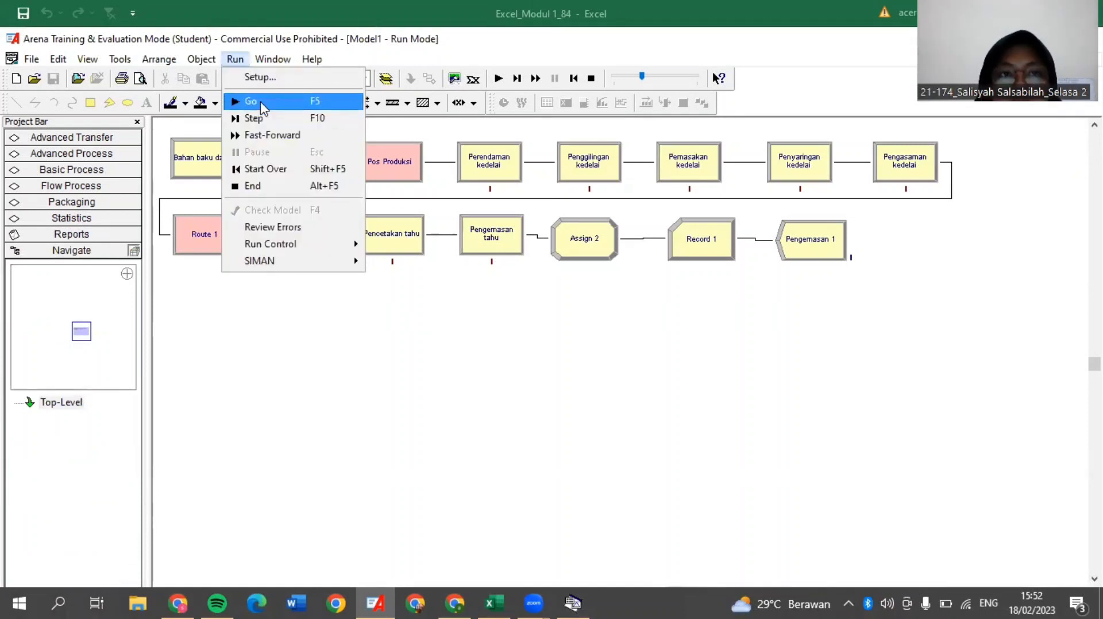
click(238, 99)
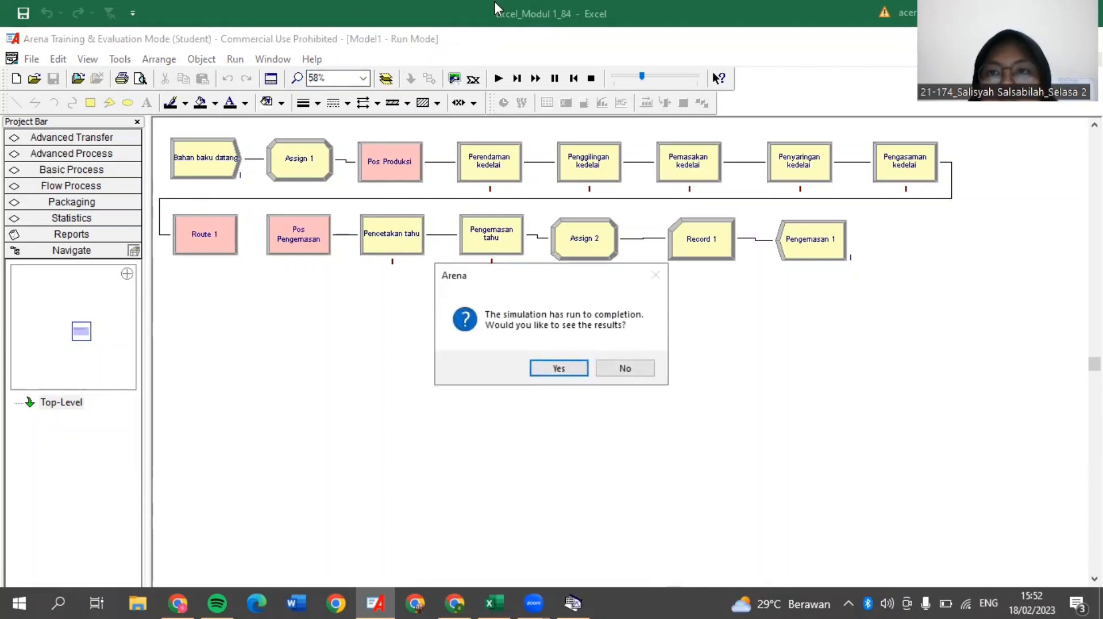
click(566, 368)
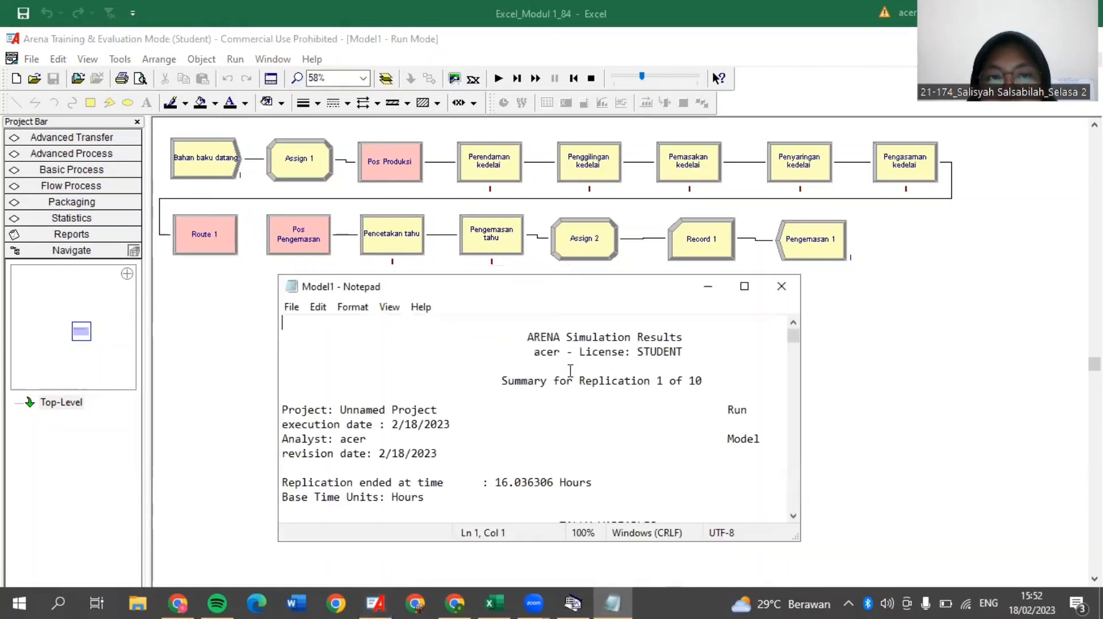
Step: Examine the tally variables, counters, outputs and ending time of each replication in the maximized simulation report
scroll(566, 369, down, 10)
scroll(567, 369, up, 5)
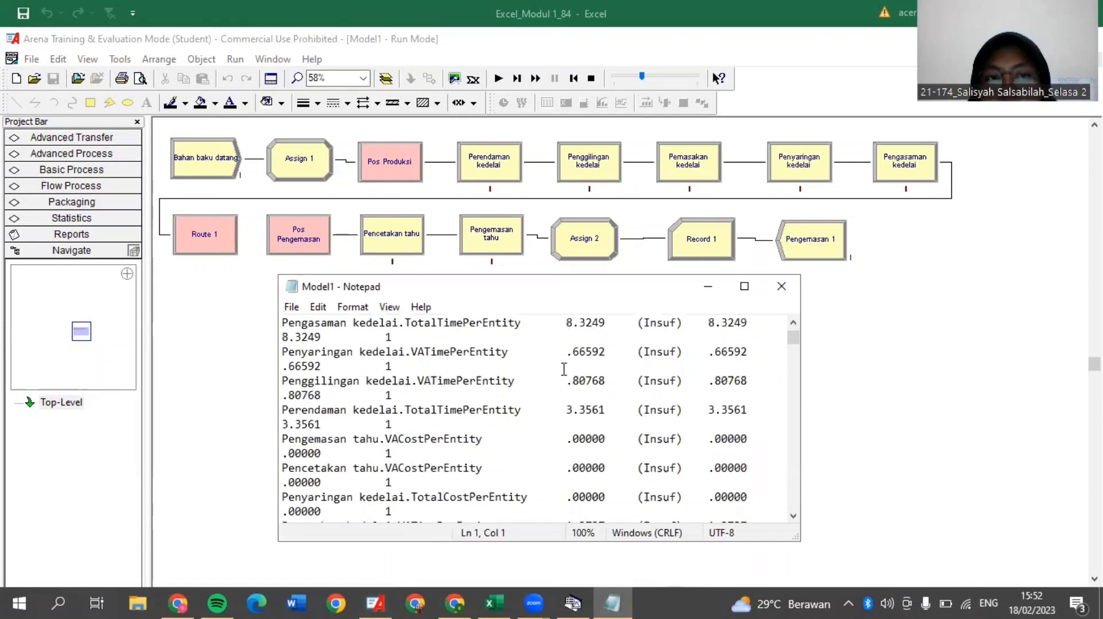
click(744, 286)
scroll(401, 281, down, 15)
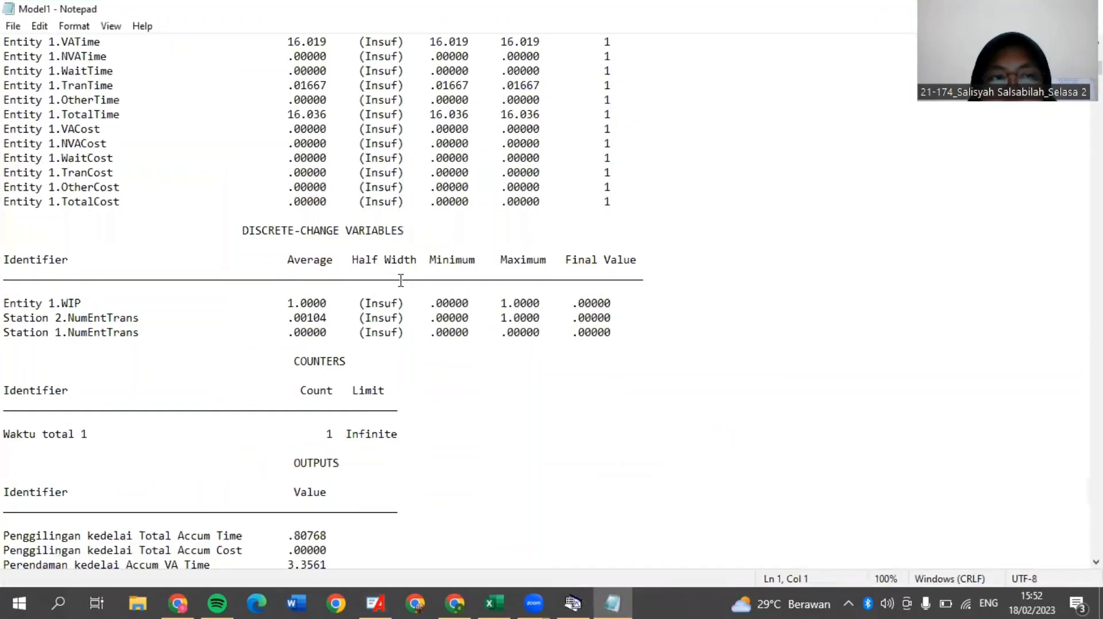
scroll(401, 280, down, 20)
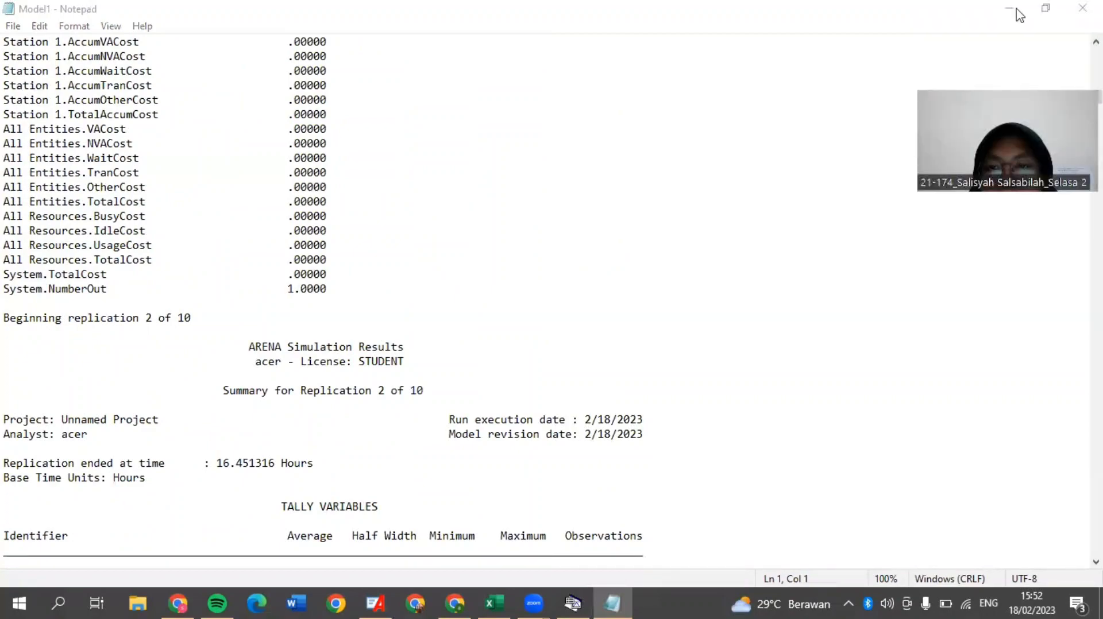
scroll(592, 374, down, 11)
scroll(586, 374, up, 14)
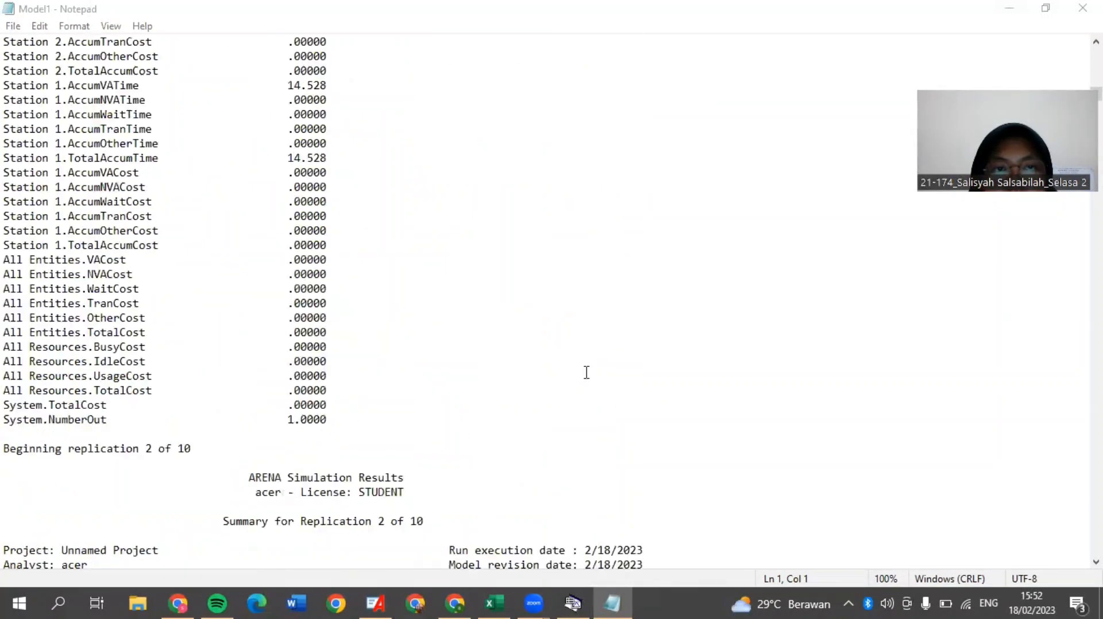
scroll(587, 373, down, 4)
scroll(399, 333, down, 20)
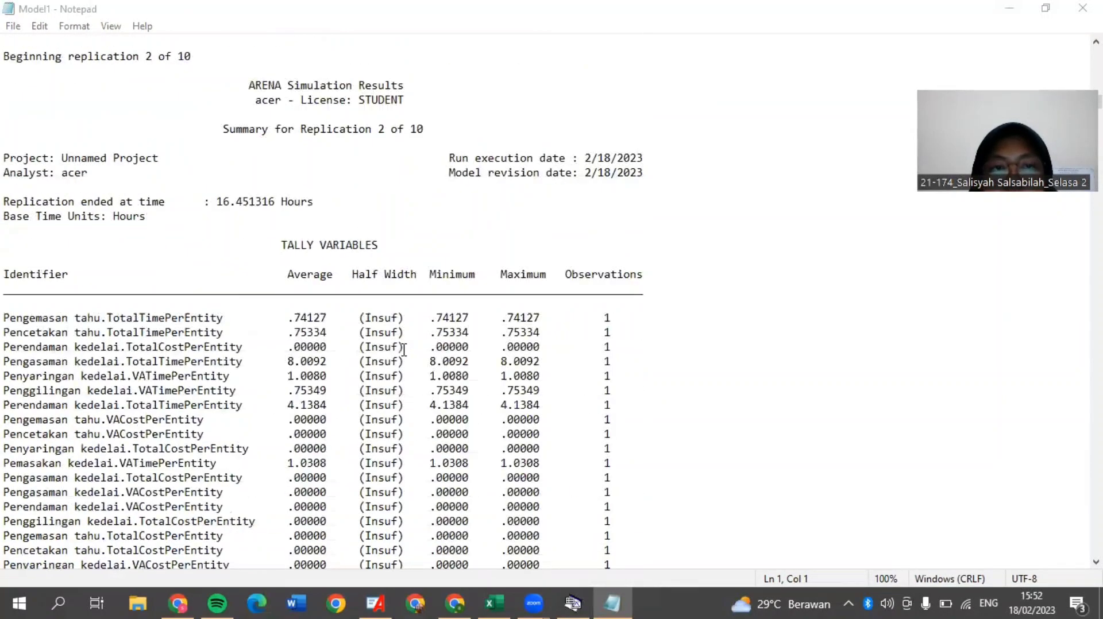
scroll(401, 333, down, 20)
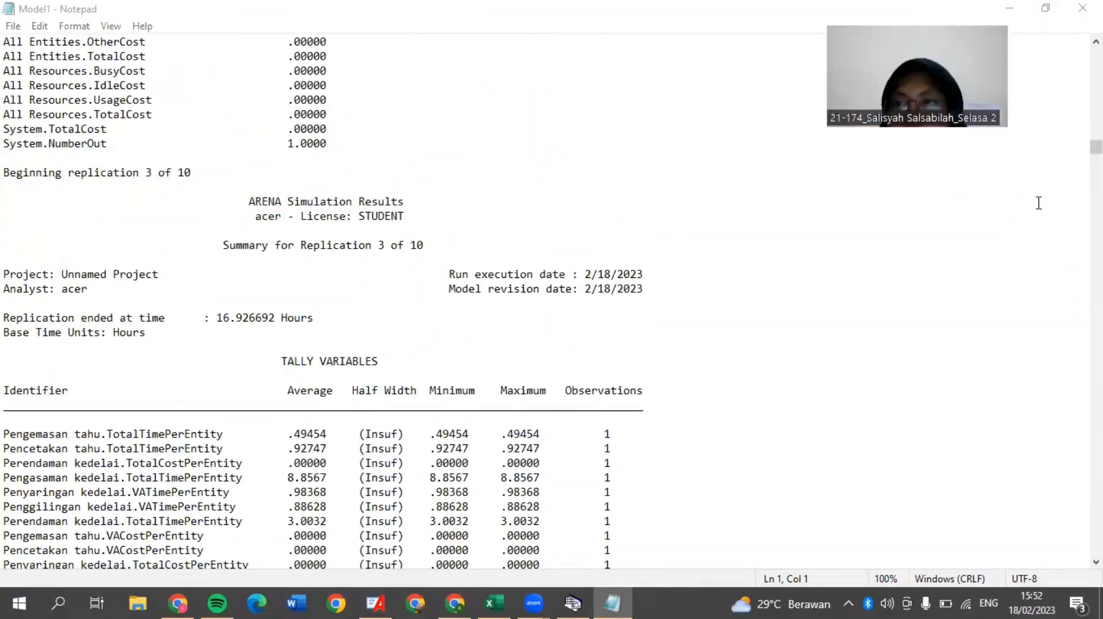
scroll(1039, 203, down, 20)
scroll(525, 315, up, 20)
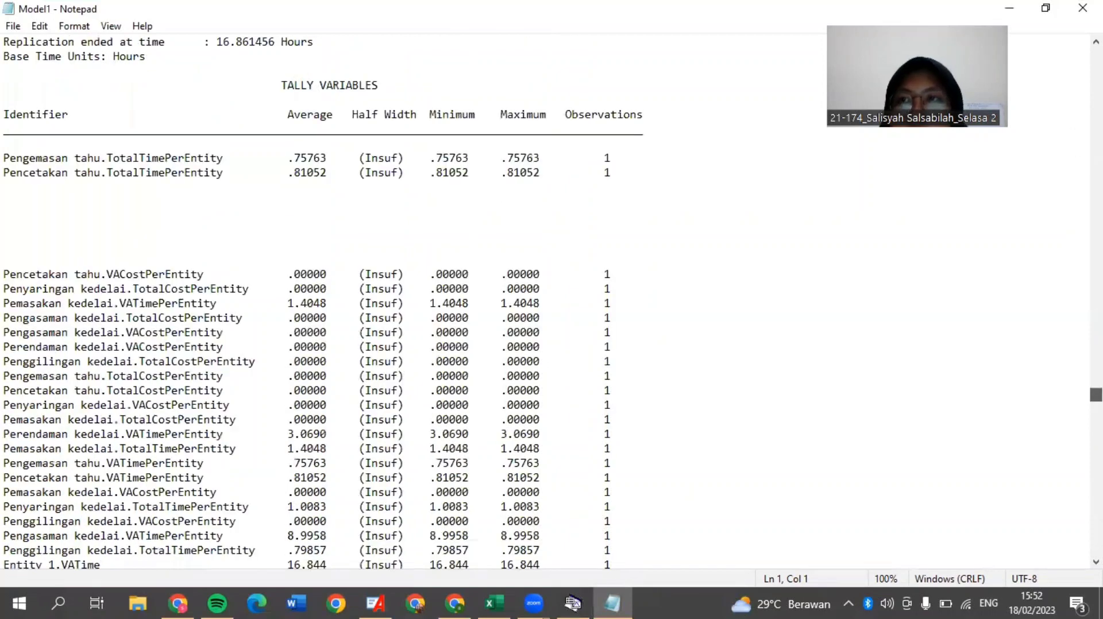